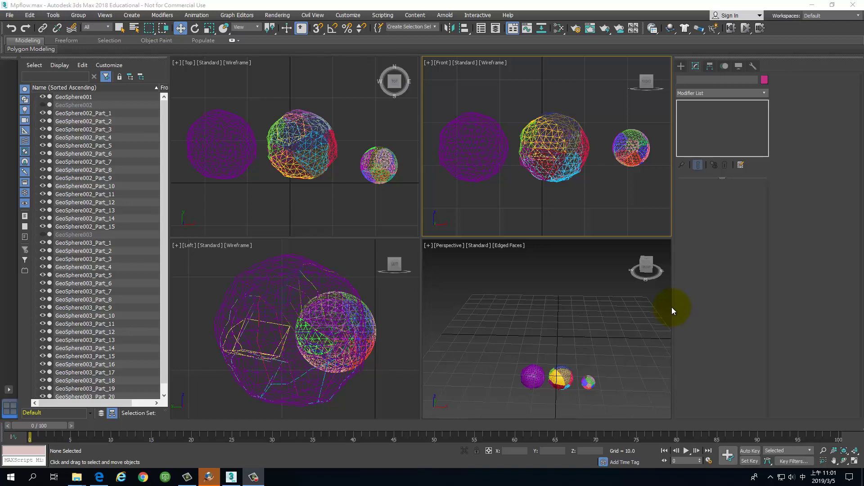
Step: Widen the viewports and create a PF Source particle system from Particle Systems
{"action": "left_click_drag", "start_coordinate": [673, 305], "coordinate": [792, 321]}
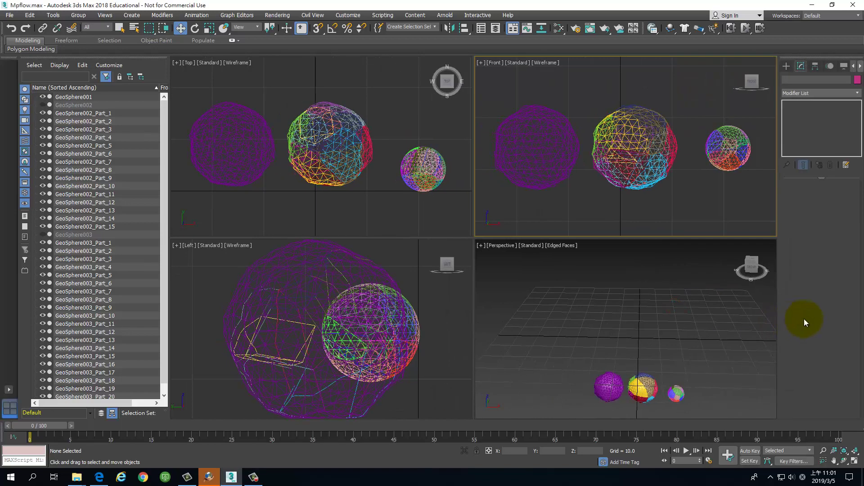
{"action": "left_click", "coordinate": [787, 65]}
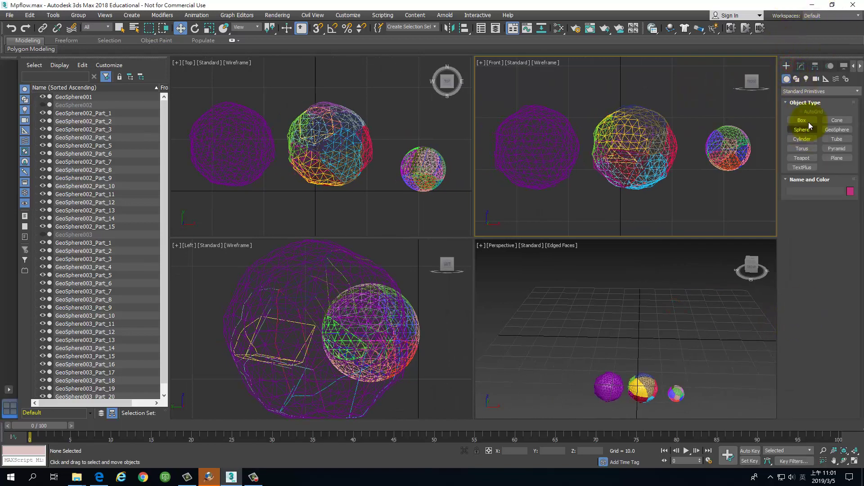
{"action": "left_click", "coordinate": [819, 91]}
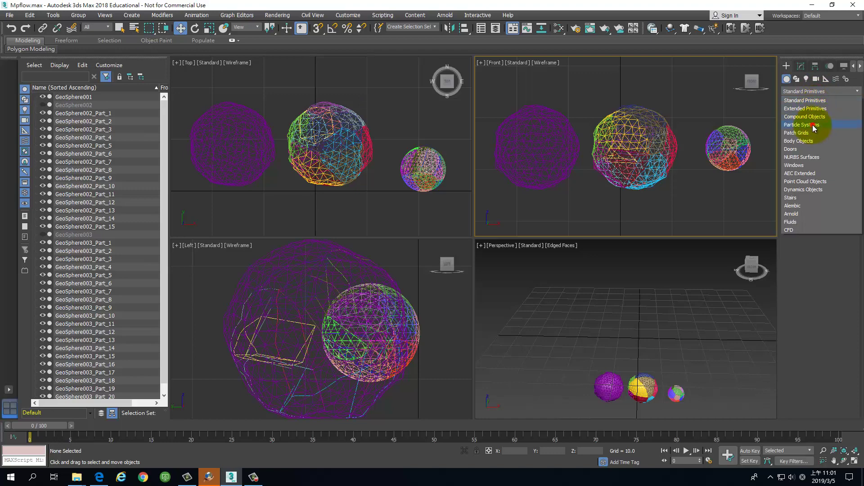
{"action": "left_click", "coordinate": [814, 127]}
{"action": "left_click", "coordinate": [811, 121]}
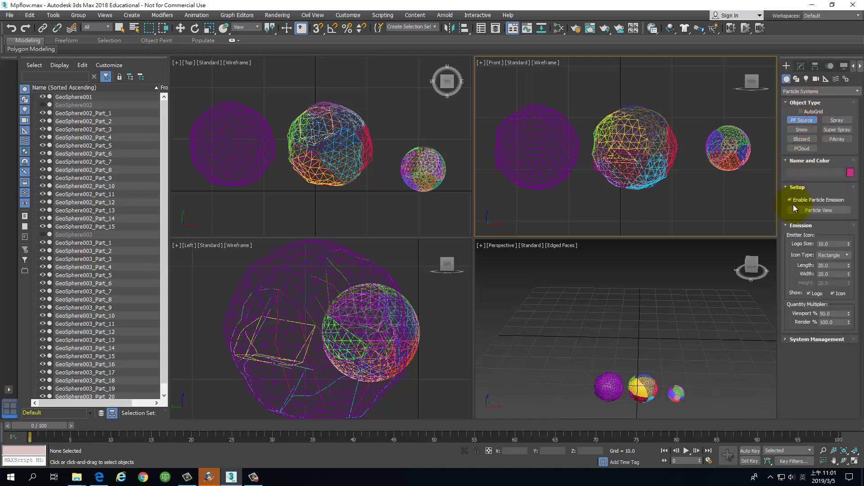
Step: Open Particle View and arrange its window and depot to the left of the viewports
{"action": "left_click", "coordinate": [815, 209]}
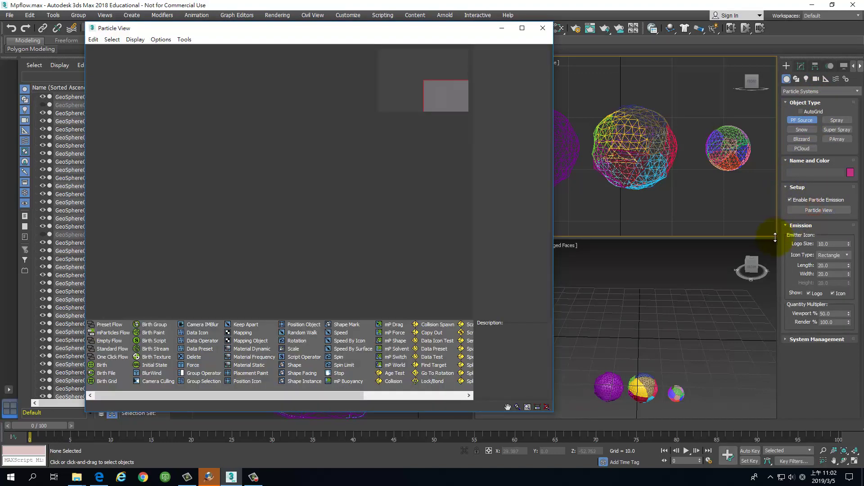
{"action": "left_click_drag", "start_coordinate": [778, 249], "coordinate": [772, 249]}
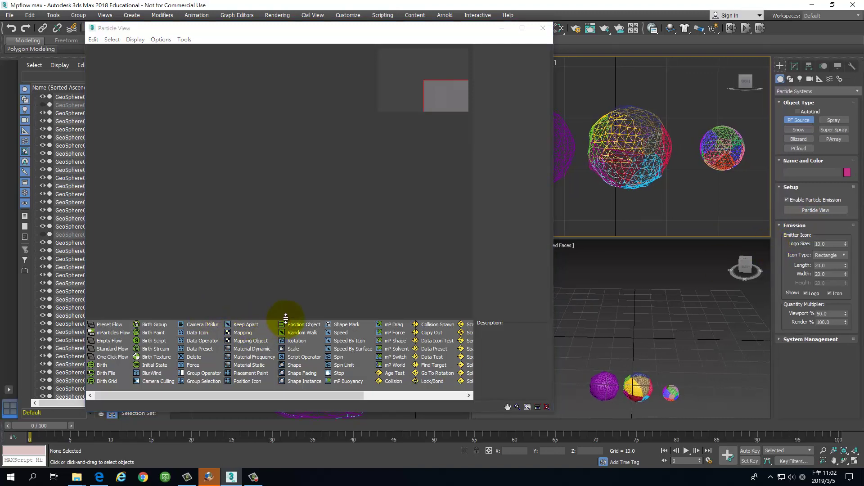
{"action": "left_click_drag", "start_coordinate": [286, 318], "coordinate": [294, 312]}
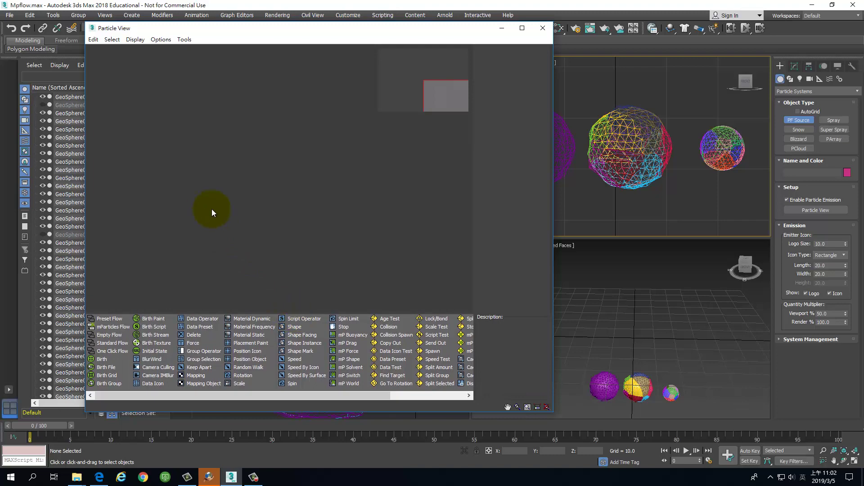
{"action": "left_click", "coordinate": [376, 37]}
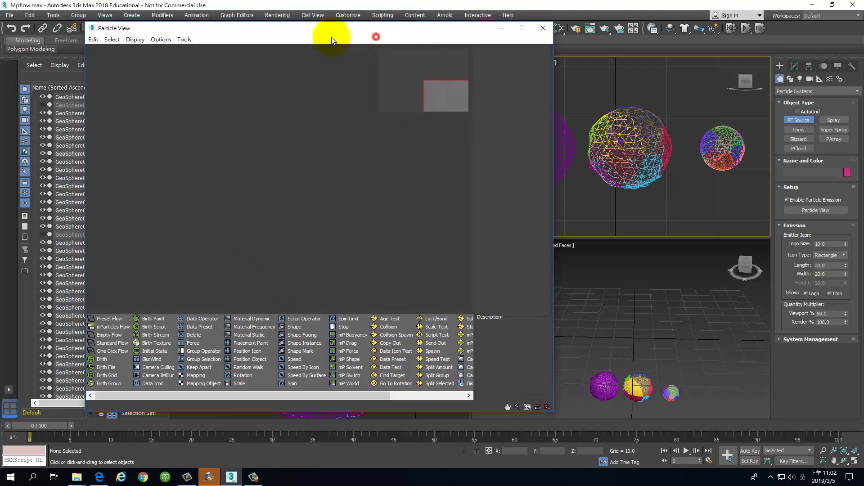
{"action": "left_click_drag", "start_coordinate": [358, 28], "coordinate": [297, 30]}
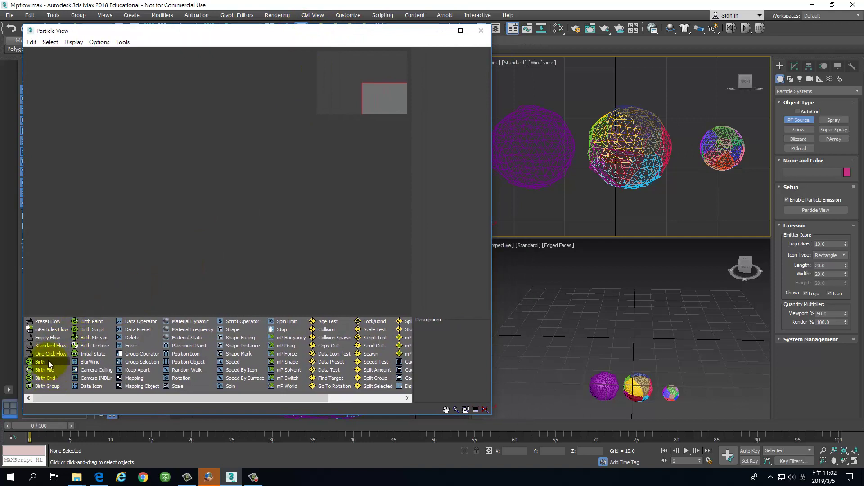
Step: Add an mParticles Flow (PF Source 001, Event 001), tidy its nodes, and orbit the Perspective view
{"action": "left_click_drag", "start_coordinate": [53, 329], "coordinate": [180, 162]}
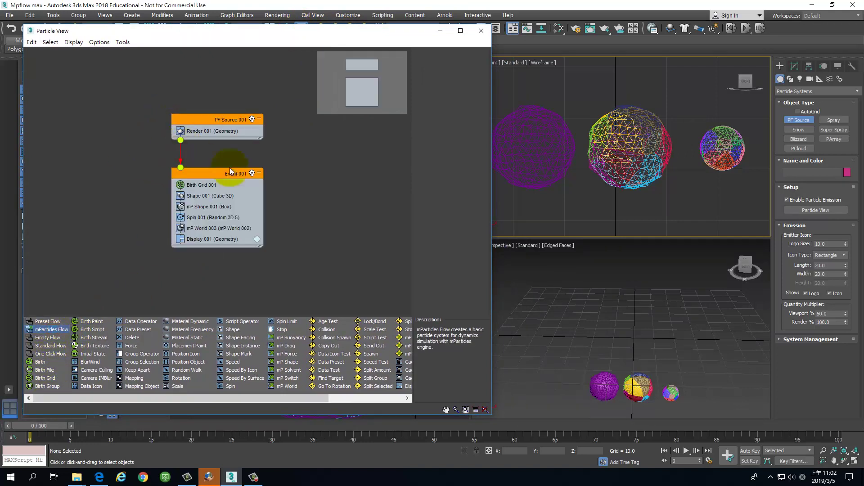
{"action": "left_click_drag", "start_coordinate": [201, 120], "coordinate": [138, 101]}
{"action": "mouse_move", "coordinate": [209, 172]}
{"action": "left_mouse_down"}
{"action": "mouse_move", "coordinate": [139, 176]}
{"action": "mouse_move", "coordinate": [146, 171]}
{"action": "left_mouse_up"}
{"action": "left_click", "coordinate": [706, 352]}
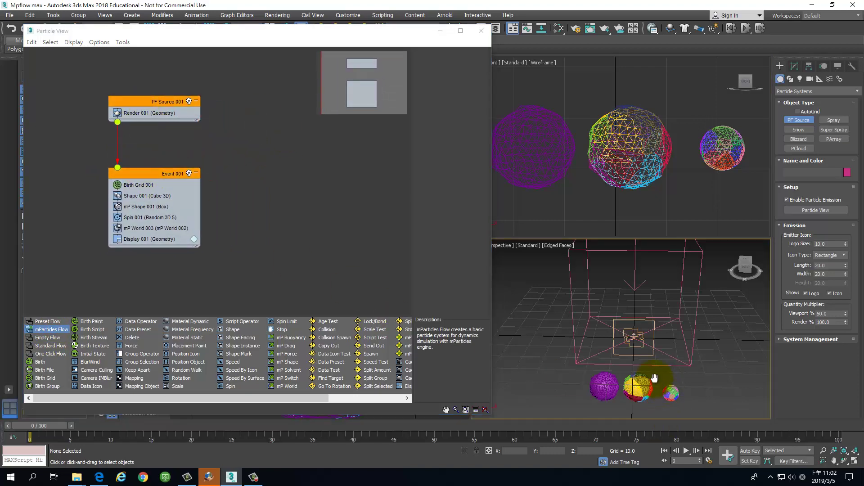
{"action": "mouse_move", "coordinate": [706, 352]}
{"action": "middle_mouse_down", "text": "alt"}
{"action": "mouse_move", "coordinate": [687, 351]}
{"action": "mouse_move", "coordinate": [683, 363]}
{"action": "mouse_move", "coordinate": [679, 270]}
{"action": "middle_mouse_up", "text": "alt"}
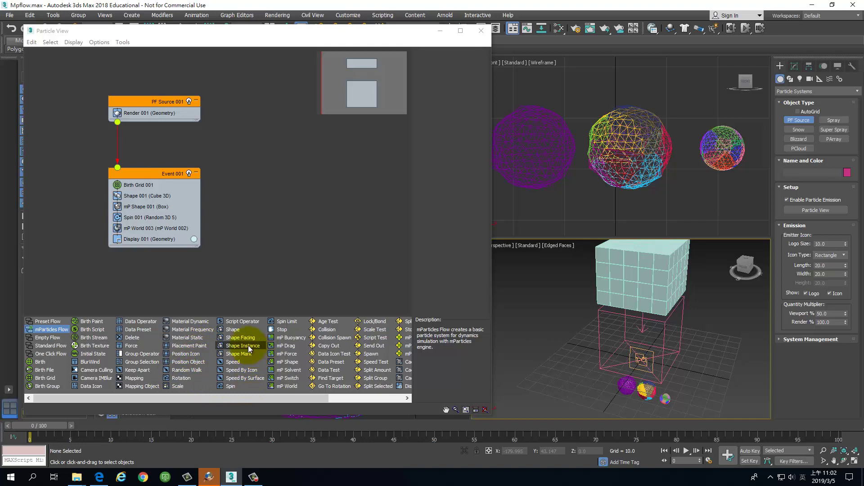
Step: Replace Shape 001 with Shape Instance using GeoSphere001 as the particle geometry
{"action": "left_click_drag", "start_coordinate": [249, 349], "coordinate": [193, 198]}
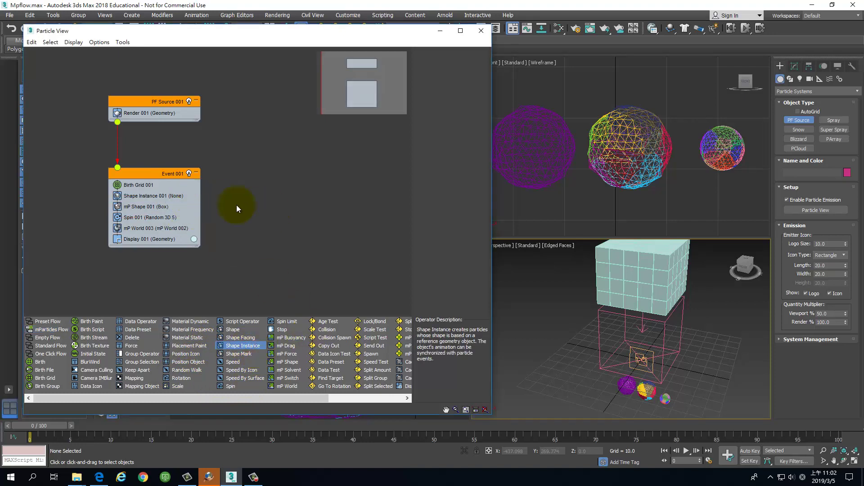
{"action": "left_click", "coordinate": [144, 196]}
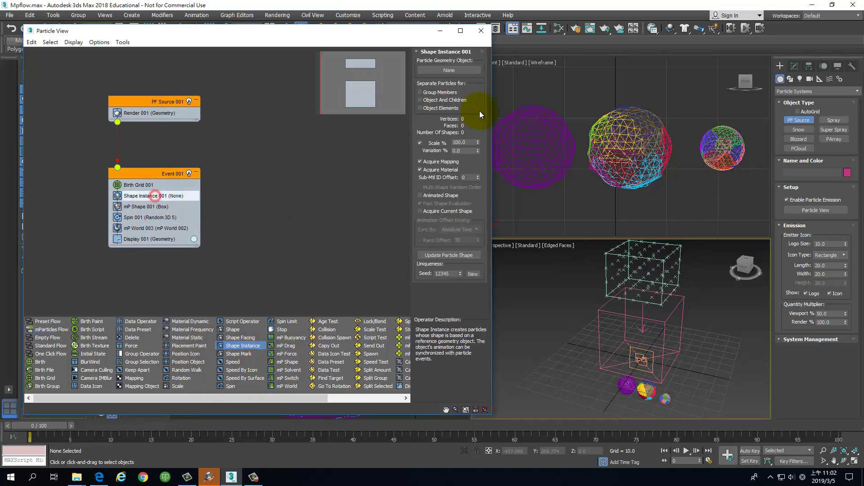
{"action": "left_click", "coordinate": [472, 72]}
{"action": "left_click", "coordinate": [712, 156]}
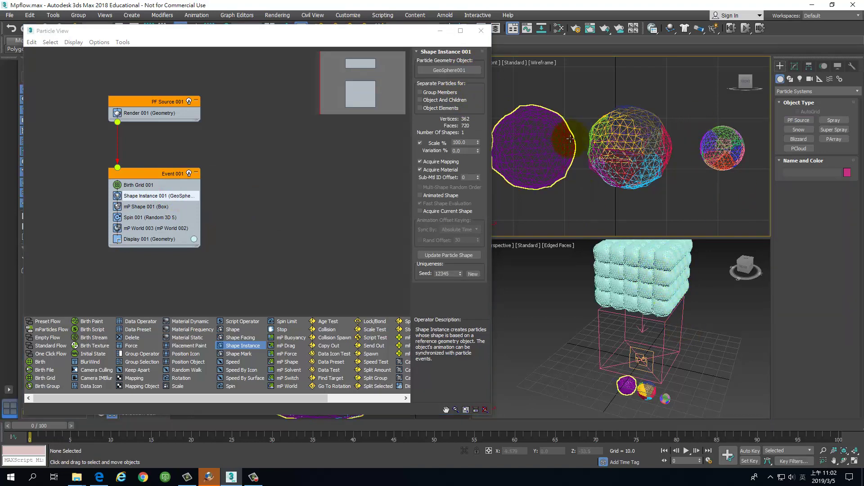
Step: Review the Birth Grid settings (Square base, Grid Size 10.2, Emit Time 0) and Render settings
{"action": "left_click", "coordinate": [142, 185]}
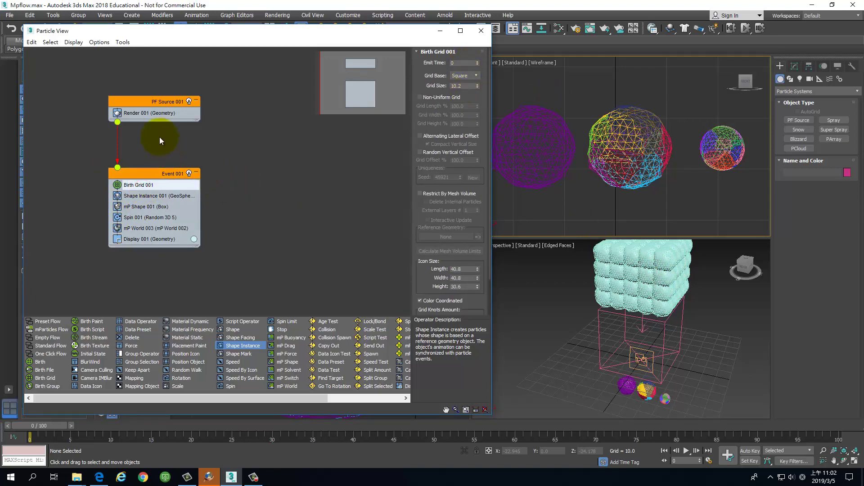
{"action": "left_click", "coordinate": [155, 115]}
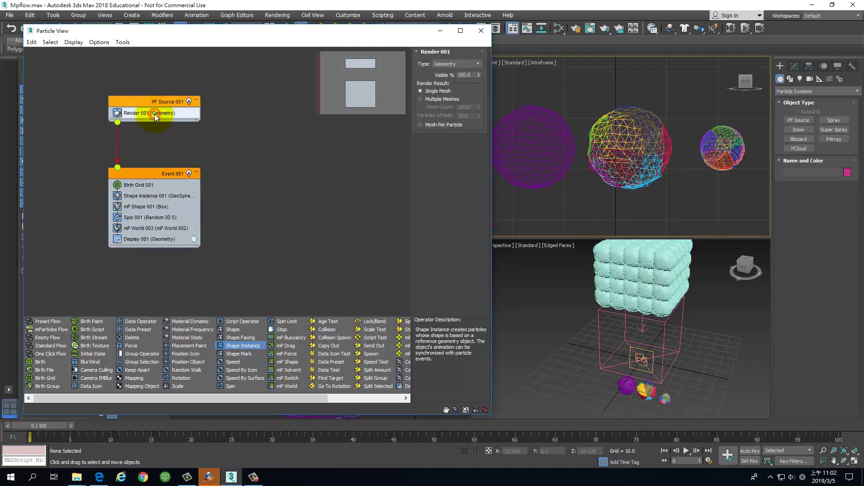
{"action": "left_click", "coordinate": [136, 185]}
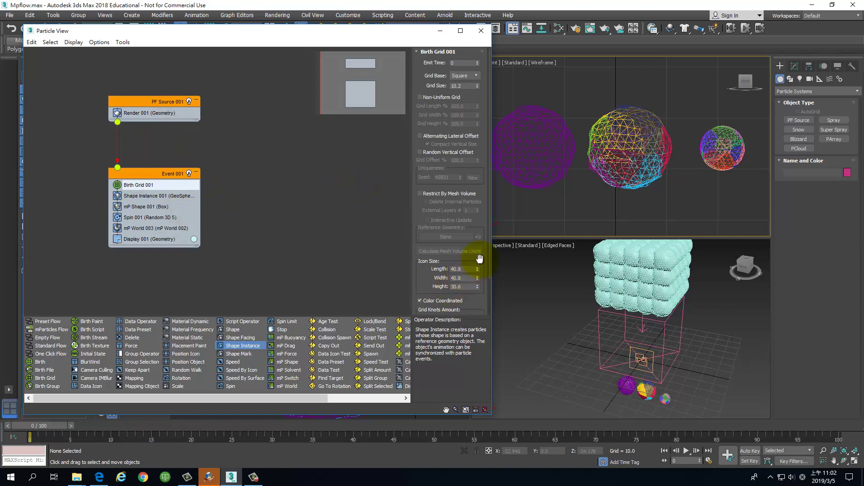
{"action": "left_click_drag", "start_coordinate": [480, 258], "coordinate": [488, 200]}
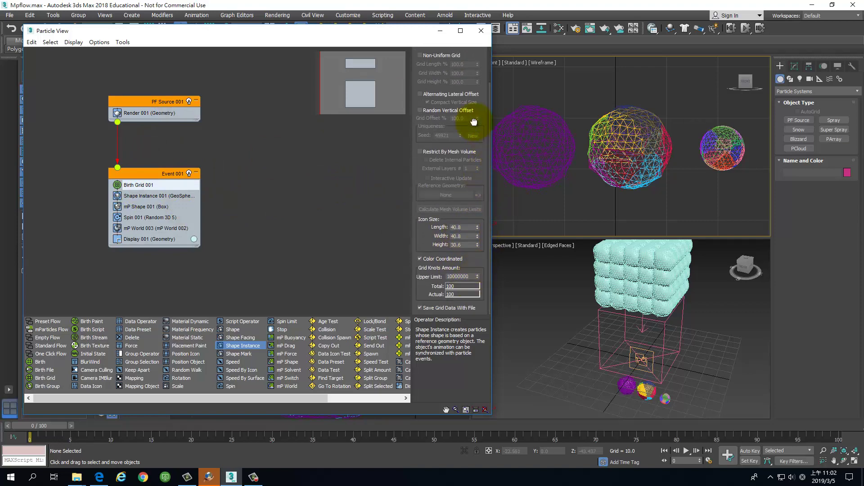
{"action": "left_click_drag", "start_coordinate": [474, 122], "coordinate": [479, 186]}
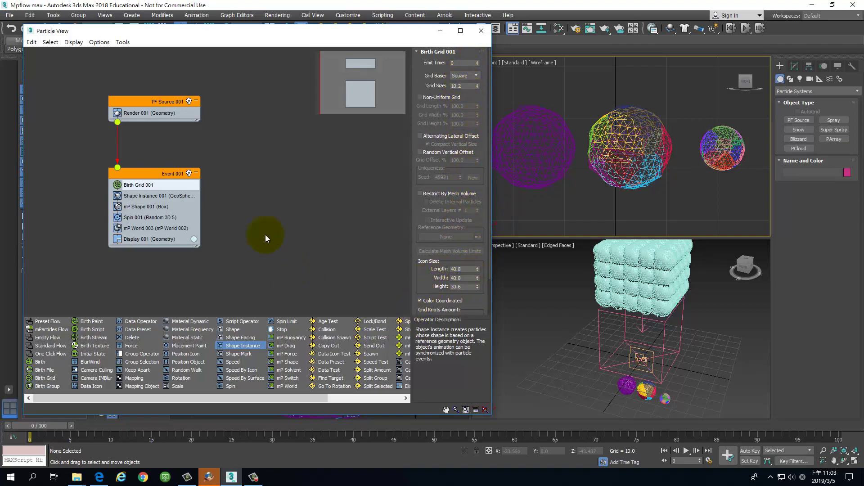
Step: Set mP Shape 001's Collide As option from Box to Sphere
{"action": "left_click", "coordinate": [154, 198]}
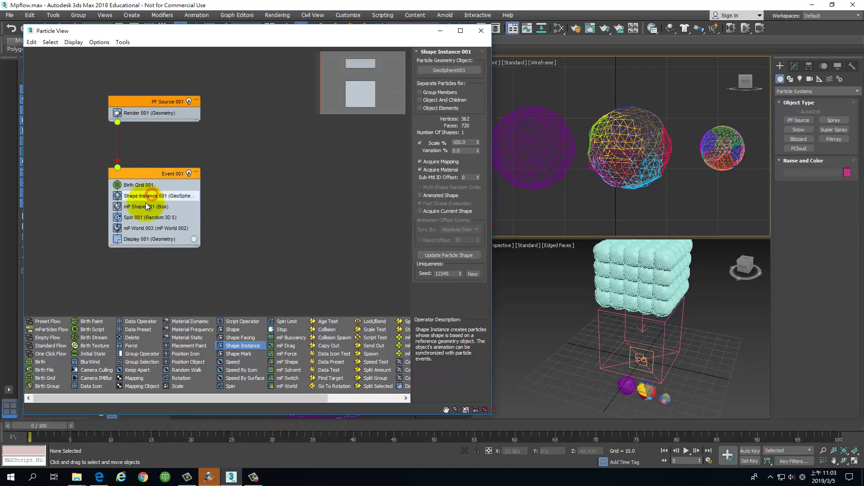
{"action": "left_click", "coordinate": [145, 208]}
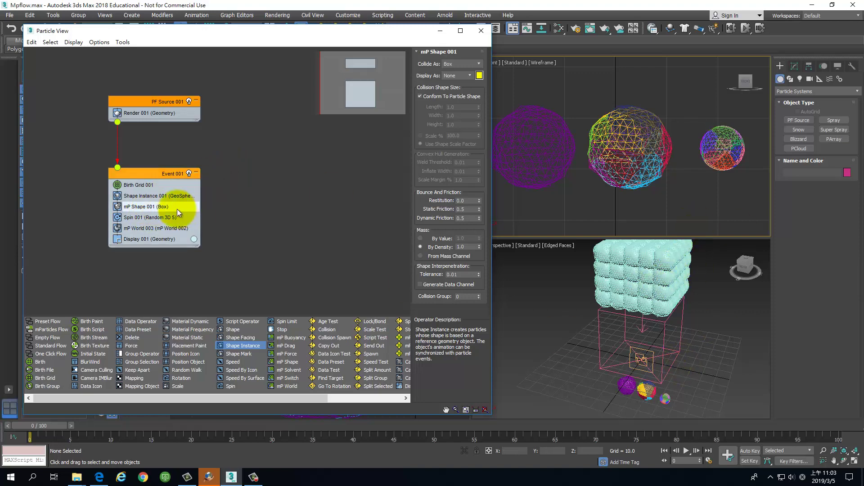
{"action": "left_click", "coordinate": [480, 64]}
{"action": "left_click", "coordinate": [465, 86]}
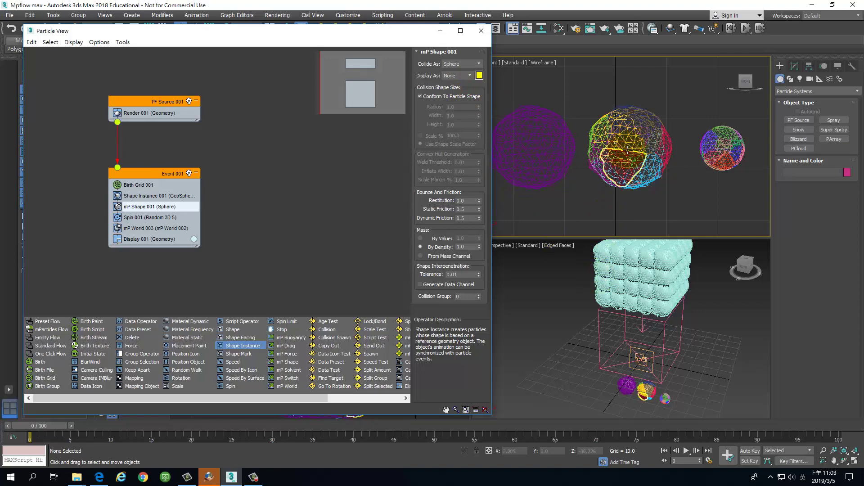
{"action": "left_click", "coordinate": [479, 64]}
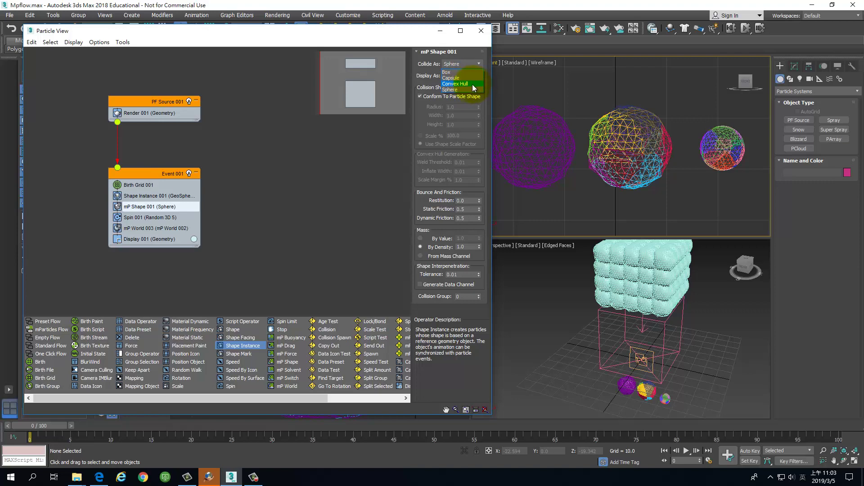
{"action": "left_click", "coordinate": [488, 106]}
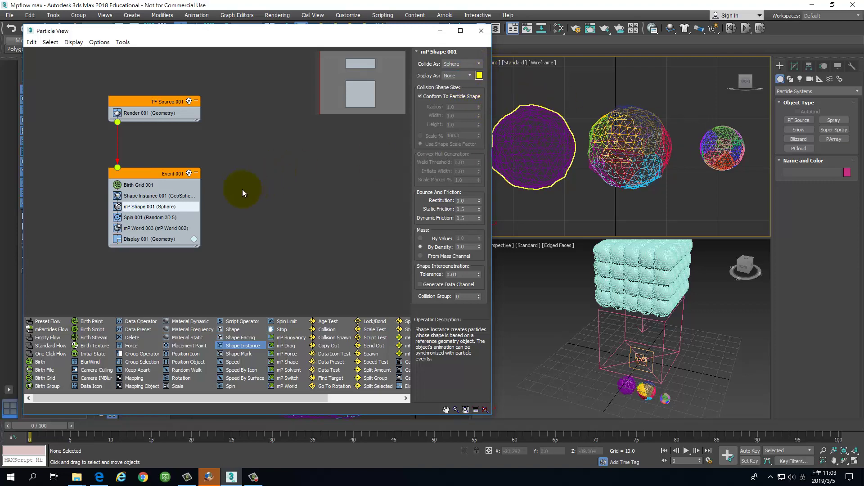
Step: Review the mP World, Render and Birth Grid operator settings
{"action": "left_click", "coordinate": [163, 228]}
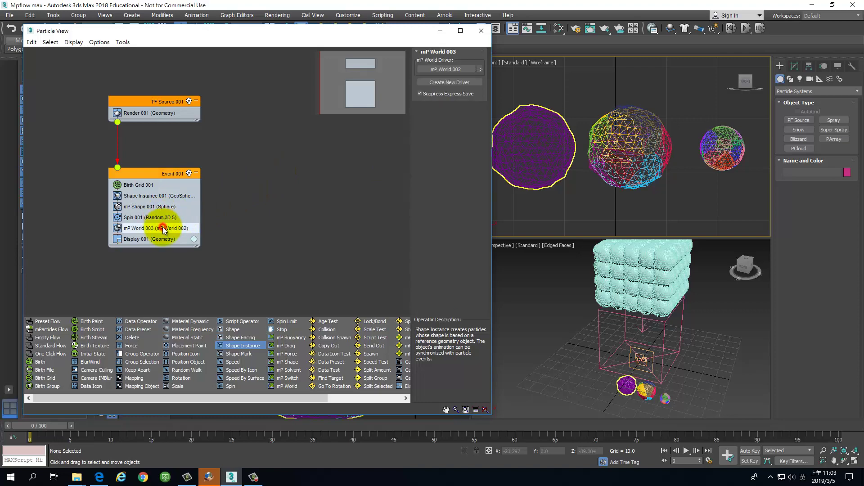
{"action": "left_click", "coordinate": [141, 112]}
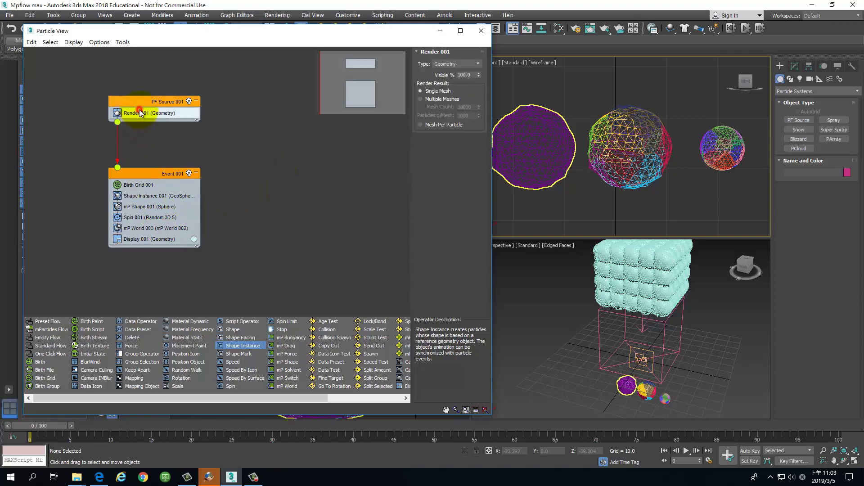
{"action": "left_click", "coordinate": [138, 185]}
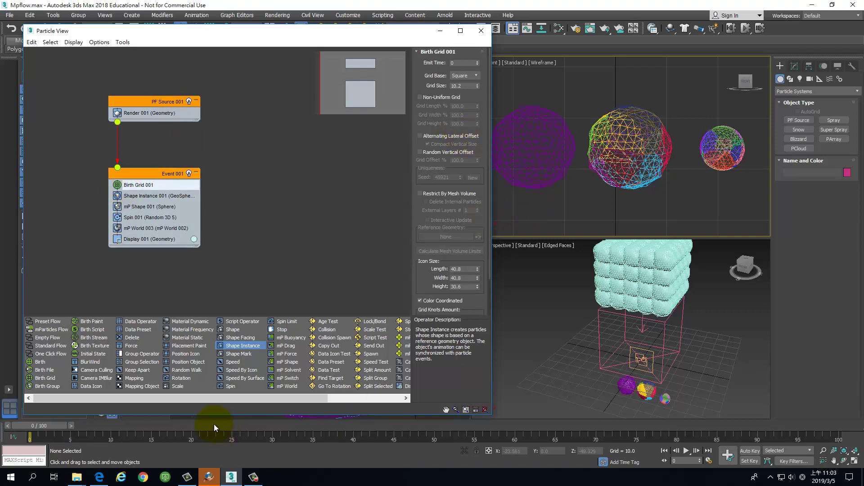
Step: Advance to frame 2 and review the Birth Grid, Shape Instance 001 and mP Shape 001 parameters
{"action": "left_click", "coordinate": [47, 421]}
{"action": "left_click_drag", "start_coordinate": [64, 428], "coordinate": [63, 436]}
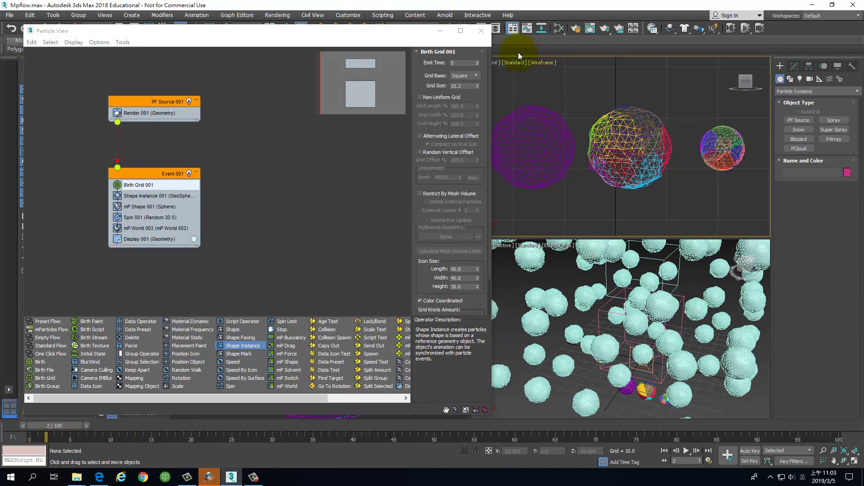
{"action": "mouse_move", "coordinate": [482, 103]}
{"action": "left_mouse_down"}
{"action": "mouse_move", "coordinate": [494, 78]}
{"action": "mouse_move", "coordinate": [472, 78]}
{"action": "left_mouse_up"}
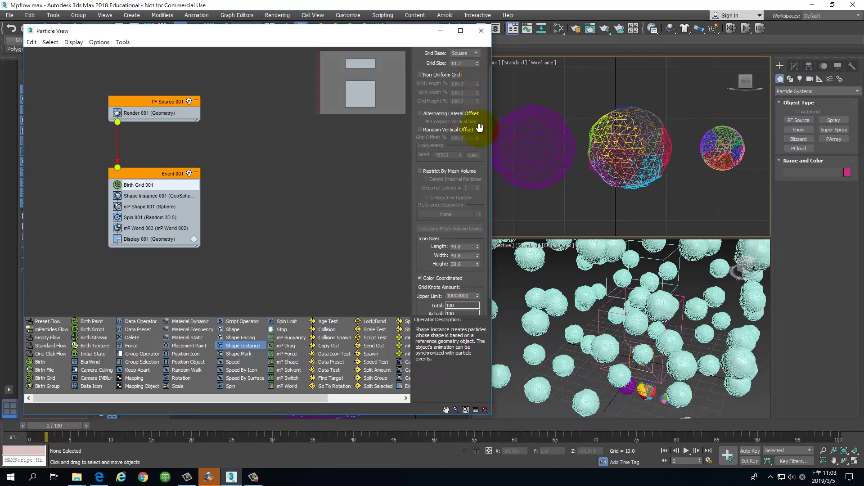
{"action": "left_click_drag", "start_coordinate": [422, 186], "coordinate": [432, 161]}
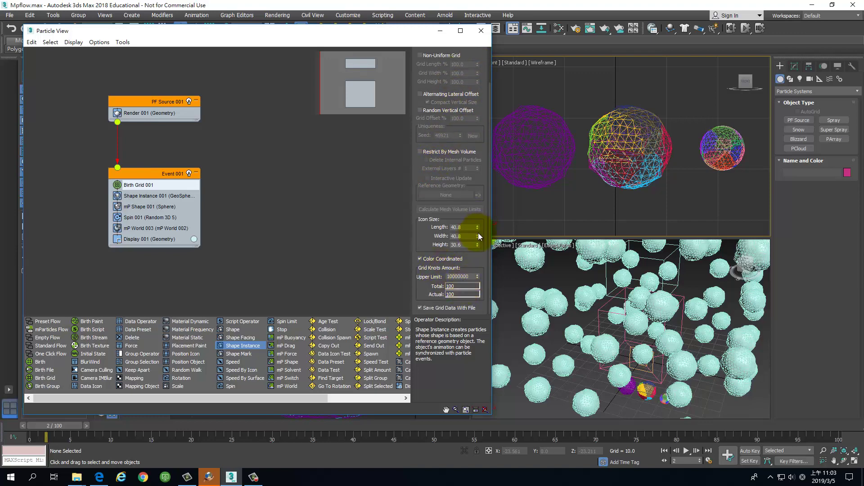
{"action": "left_click", "coordinate": [143, 197]}
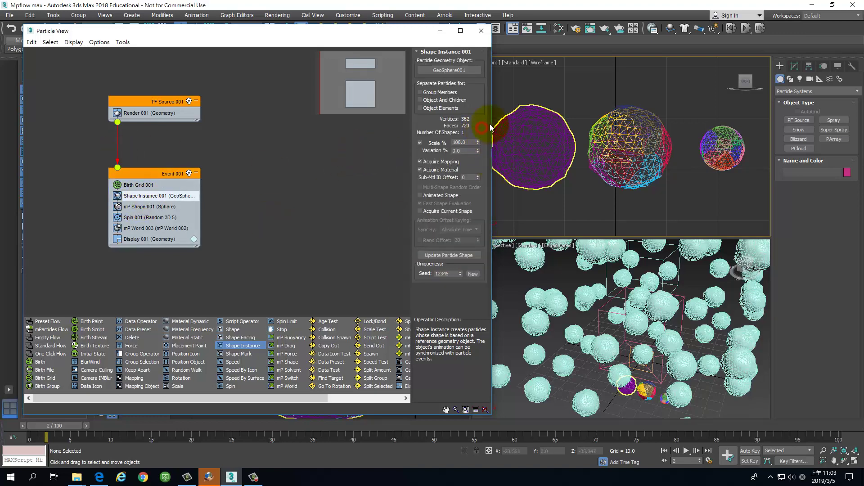
{"action": "left_click", "coordinate": [140, 207]}
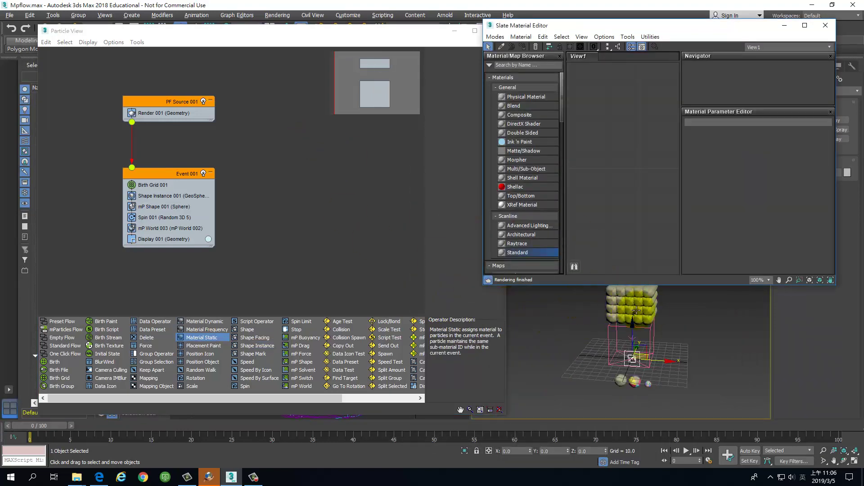
Step: Add a Material Static operator into Event 001 above Display
{"action": "middle_click_drag", "start_coordinate": [514, 311], "coordinate": [636, 322], "text": "alt"}
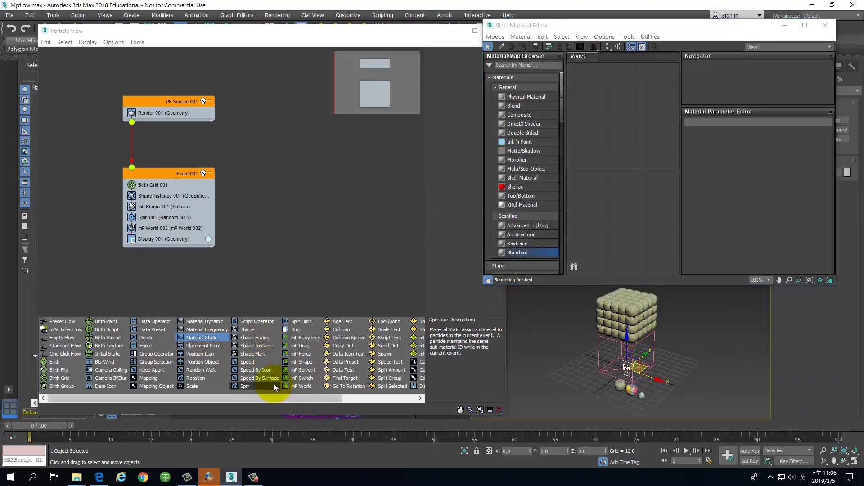
{"action": "left_click", "coordinate": [212, 327]}
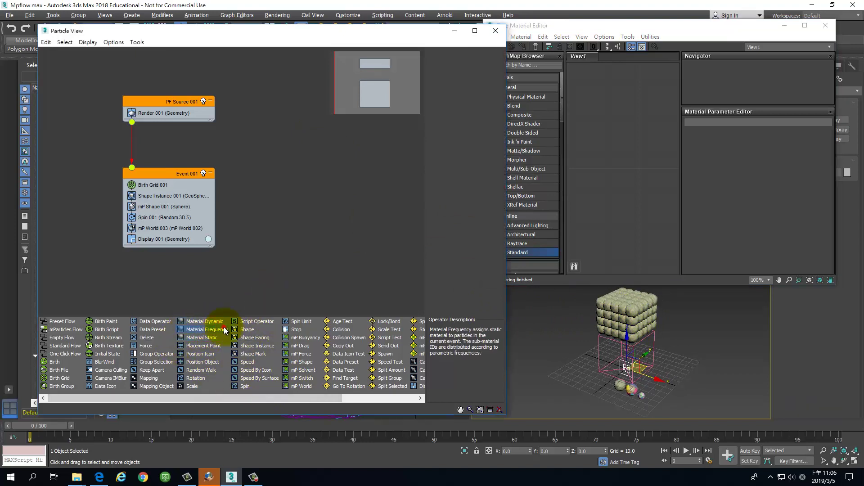
{"action": "left_click", "coordinate": [218, 338]}
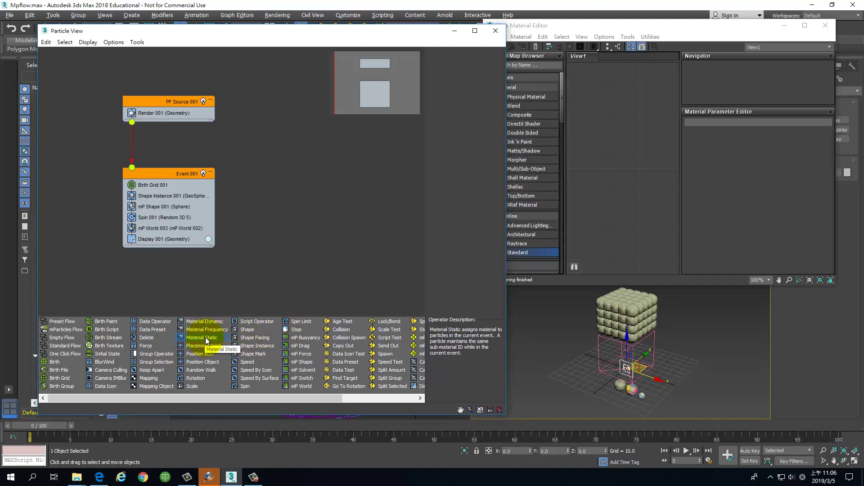
{"action": "left_click_drag", "start_coordinate": [207, 340], "coordinate": [243, 276]}
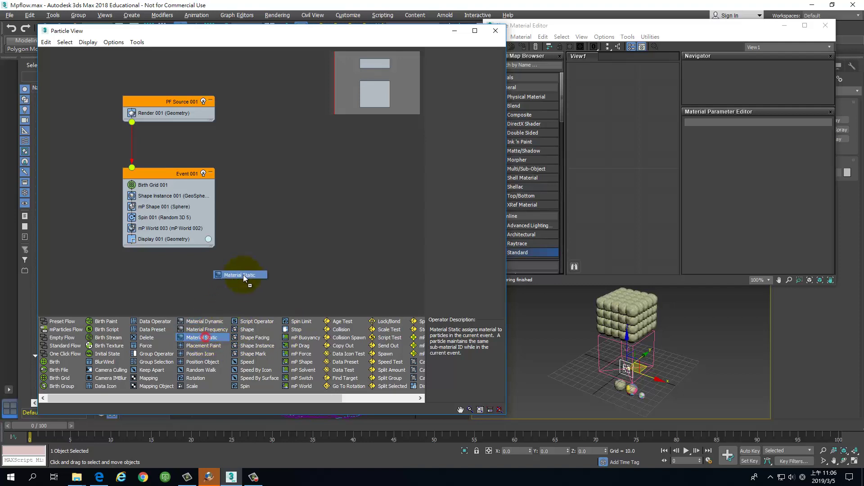
{"action": "left_click_drag", "start_coordinate": [250, 232], "coordinate": [203, 234]}
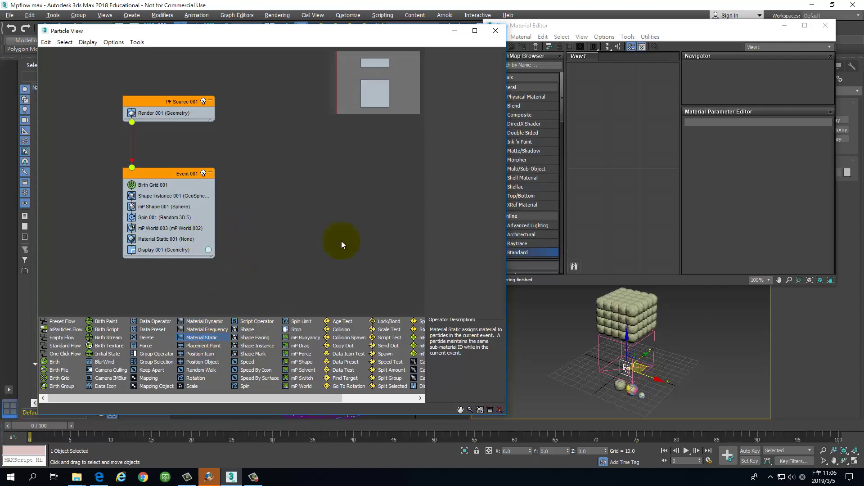
Step: Create a new Standard material node in the Slate Material Editor
{"action": "left_click", "coordinate": [174, 238]}
{"action": "left_click", "coordinate": [601, 144]}
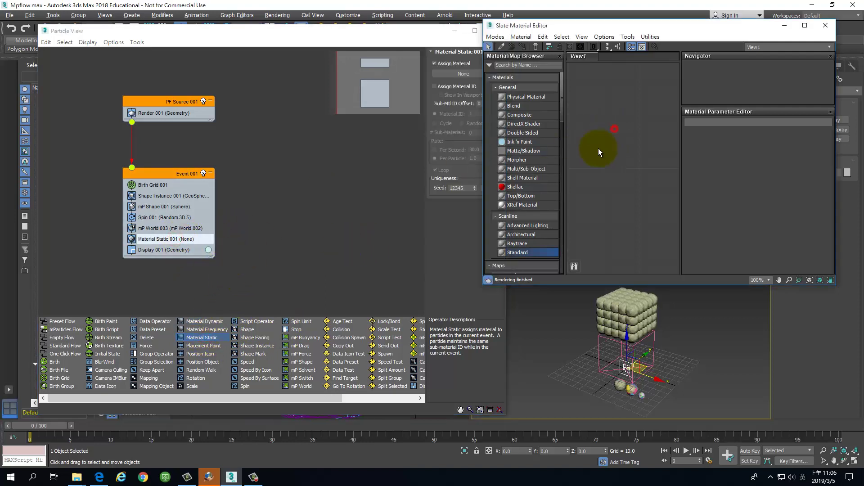
{"action": "mouse_move", "coordinate": [523, 253]}
{"action": "left_mouse_down"}
{"action": "mouse_move", "coordinate": [615, 145]}
{"action": "mouse_move", "coordinate": [632, 139]}
{"action": "mouse_move", "coordinate": [605, 116]}
{"action": "left_mouse_up"}
Step: Add a Bitmap to Diffuse Color and browse to D:\Allmaps\Marlin Studios_Seamless Textures-01\textures
{"action": "right_click", "coordinate": [693, 114]}
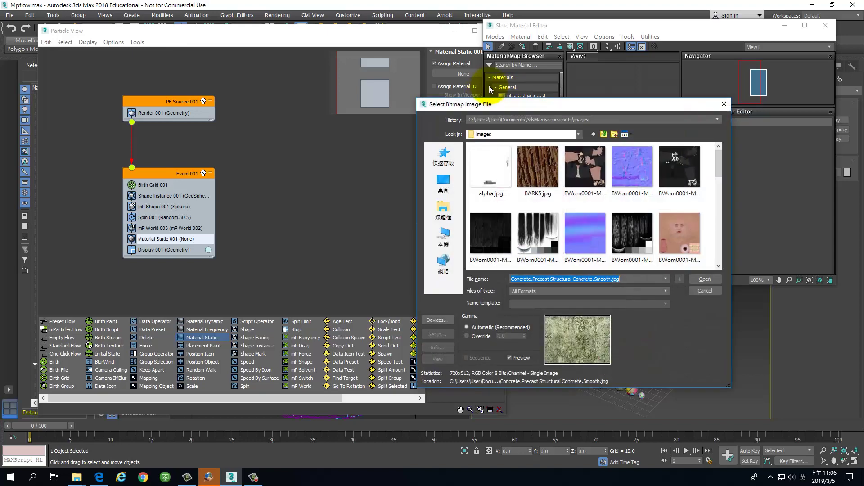
{"action": "mouse_move", "coordinate": [719, 175]}
{"action": "left_mouse_down"}
{"action": "mouse_move", "coordinate": [724, 251]}
{"action": "mouse_move", "coordinate": [720, 225]}
{"action": "left_mouse_up"}
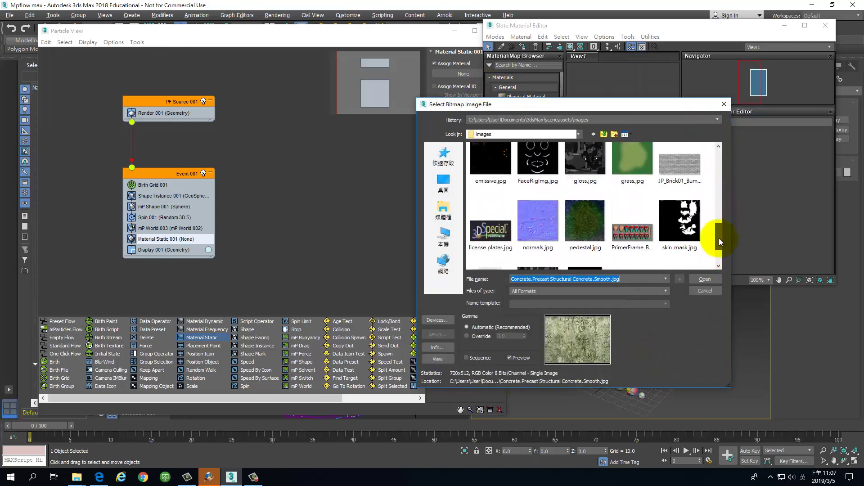
{"action": "left_click", "coordinate": [688, 174]}
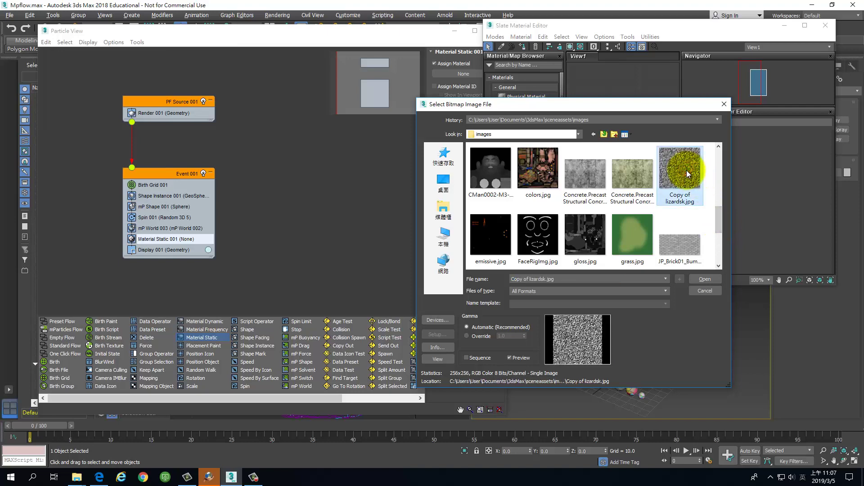
{"action": "left_click", "coordinate": [535, 134]}
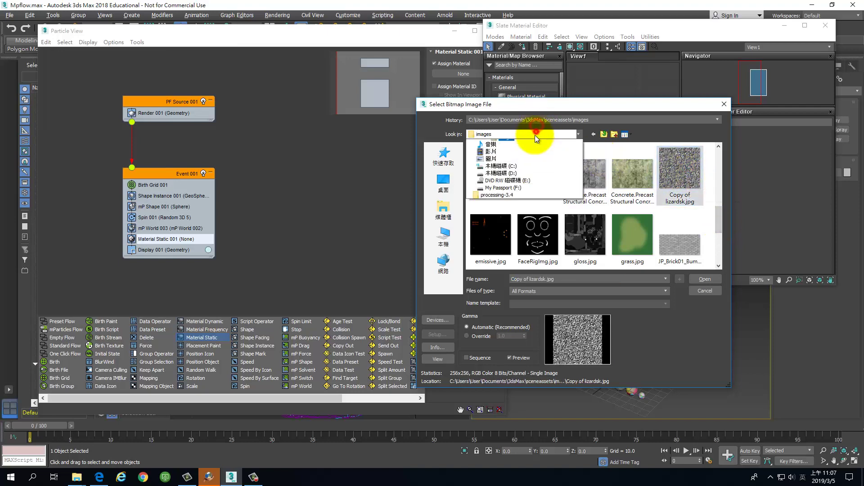
{"action": "left_click", "coordinate": [508, 271]}
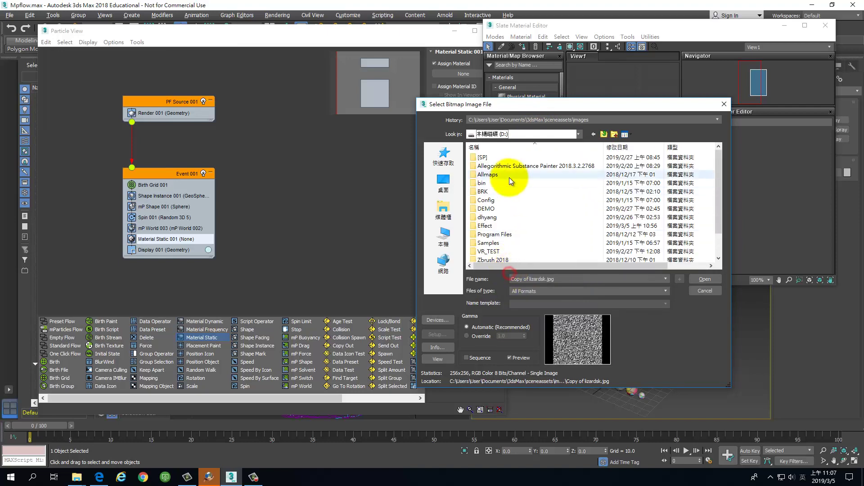
{"action": "double_click", "coordinate": [491, 174]}
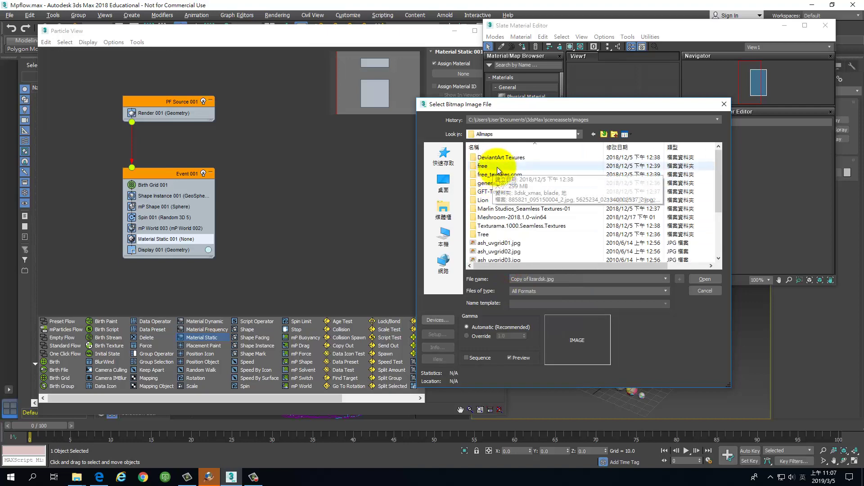
{"action": "double_click", "coordinate": [529, 209]}
{"action": "double_click", "coordinate": [518, 183]}
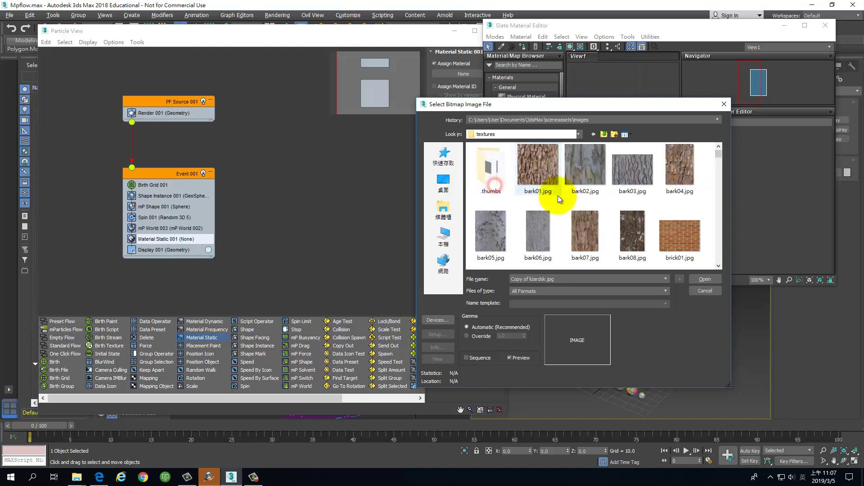
{"action": "left_click", "coordinate": [543, 135]}
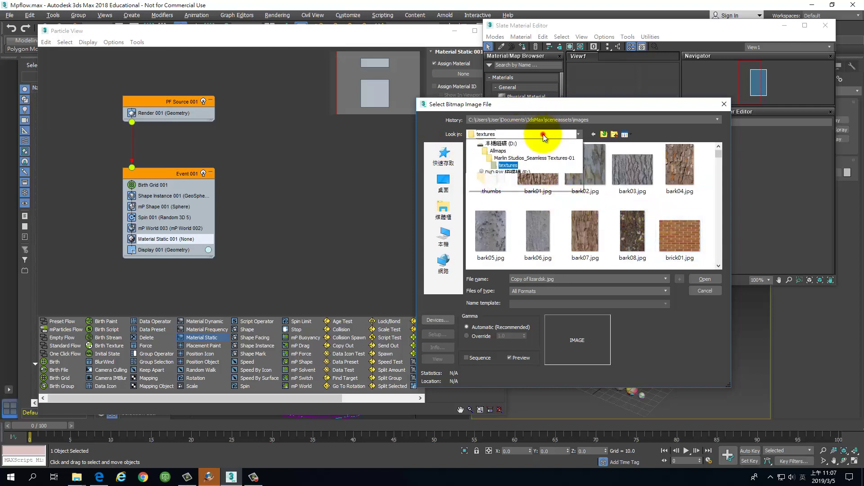
{"action": "left_click", "coordinate": [513, 291]}
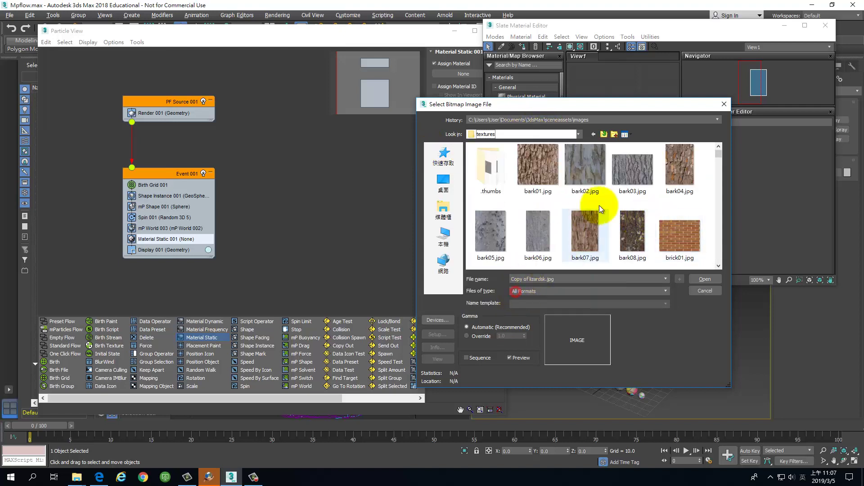
Step: Load rock11.jpg as the diffuse bitmap map
{"action": "scroll", "coordinate": [600, 209], "scroll_direction": "down", "scroll_amount": 5}
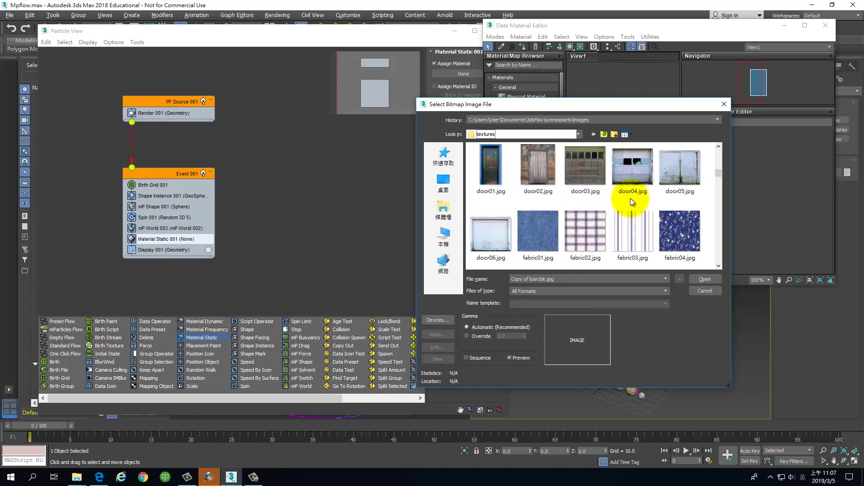
{"action": "mouse_move", "coordinate": [632, 169]}
{"action": "scroll", "coordinate": [623, 195], "scroll_direction": "down", "scroll_amount": 2}
{"action": "scroll", "coordinate": [623, 195], "scroll_direction": "down", "scroll_amount": 2}
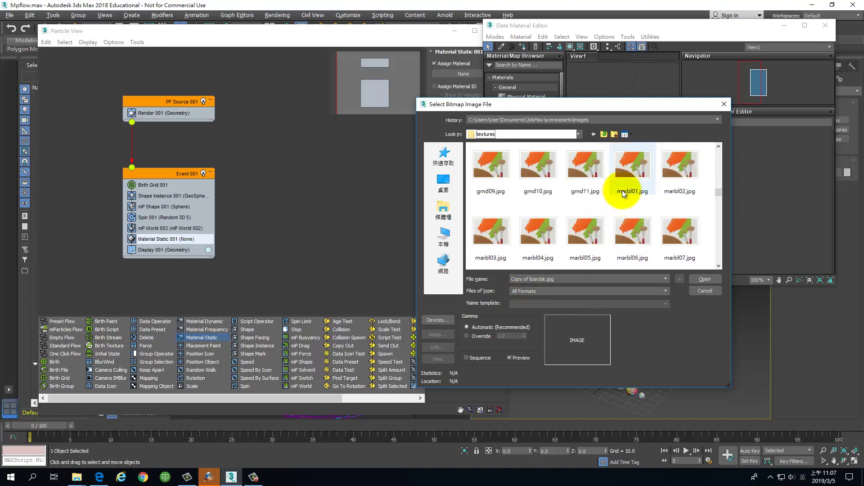
{"action": "scroll", "coordinate": [623, 194], "scroll_direction": "down", "scroll_amount": 2}
{"action": "scroll", "coordinate": [623, 194], "scroll_direction": "down", "scroll_amount": 1}
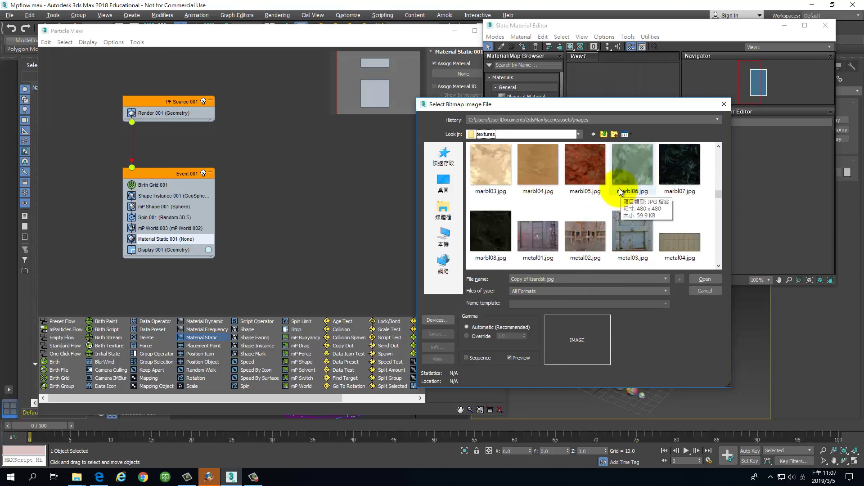
{"action": "scroll", "coordinate": [624, 194], "scroll_direction": "down", "scroll_amount": 3}
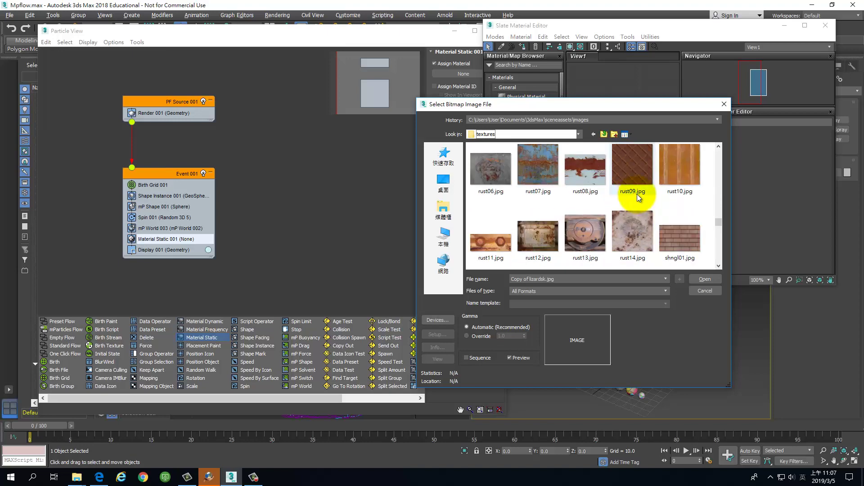
{"action": "scroll", "coordinate": [633, 195], "scroll_direction": "up", "scroll_amount": 1}
{"action": "scroll", "coordinate": [639, 193], "scroll_direction": "up", "scroll_amount": 1}
{"action": "left_click", "coordinate": [644, 191]}
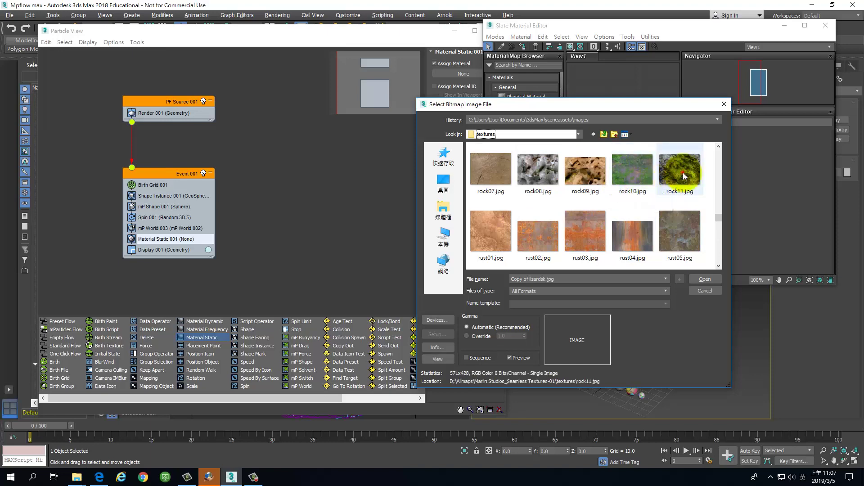
{"action": "left_click", "coordinate": [704, 277]}
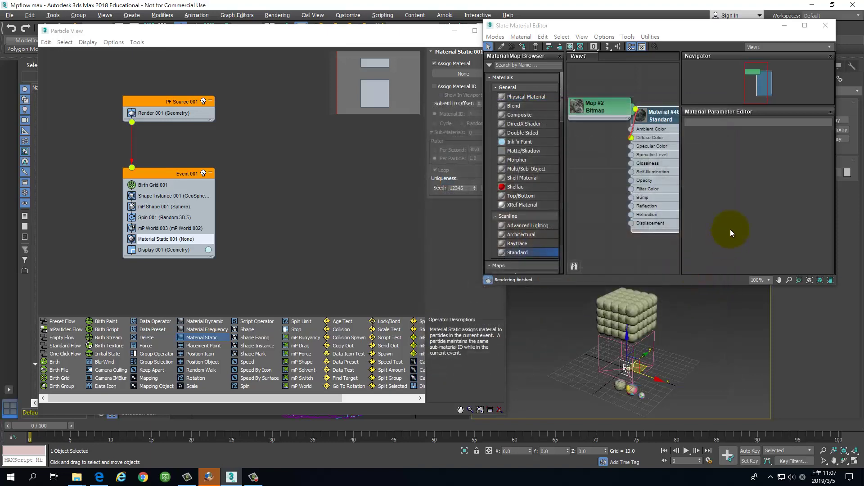
Step: Assign Material #48 as an instance to Material Static 001's material slot
{"action": "middle_click_drag", "start_coordinate": [627, 128], "coordinate": [568, 134]}
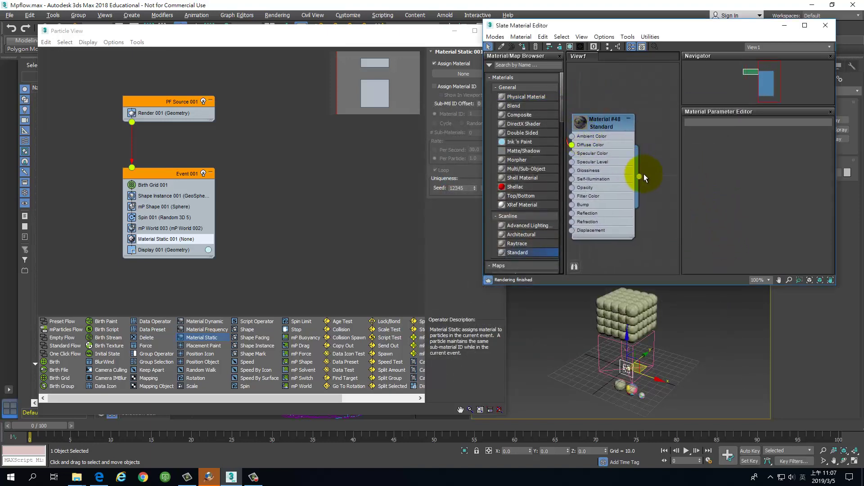
{"action": "left_click_drag", "start_coordinate": [639, 176], "coordinate": [458, 75]}
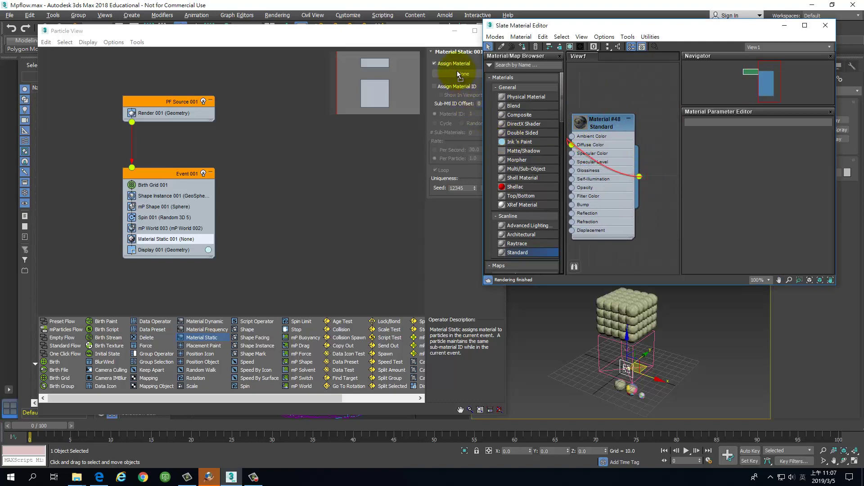
{"action": "left_click_drag", "start_coordinate": [459, 74], "coordinate": [460, 75]}
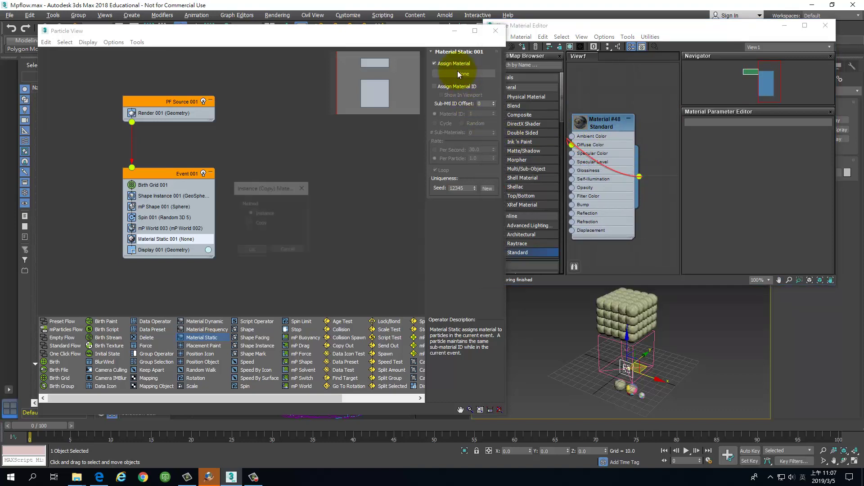
{"action": "left_click", "coordinate": [253, 251]}
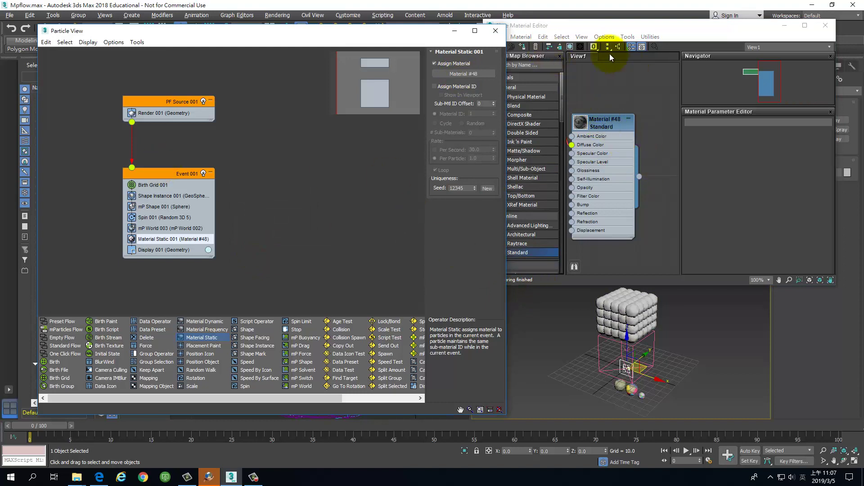
Step: Show Material #48 shaded in the viewport and close the Slate Material Editor
{"action": "left_click", "coordinate": [598, 87]}
{"action": "double_click", "coordinate": [599, 124]}
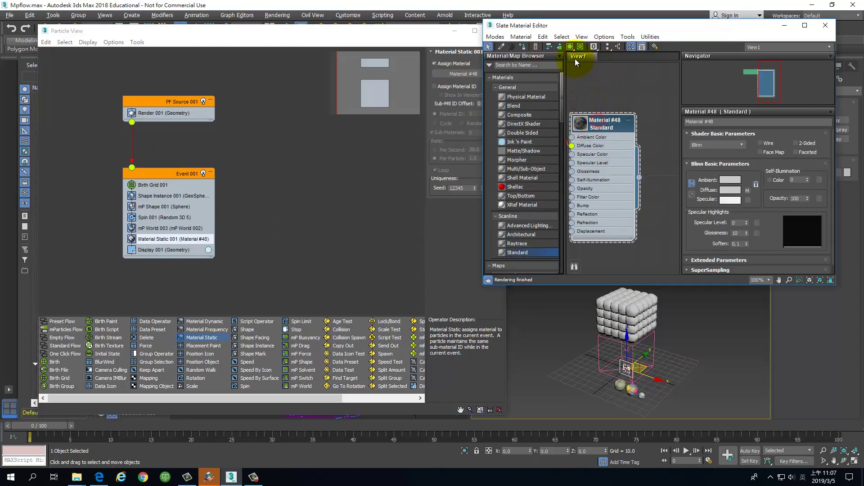
{"action": "left_click", "coordinate": [570, 47]}
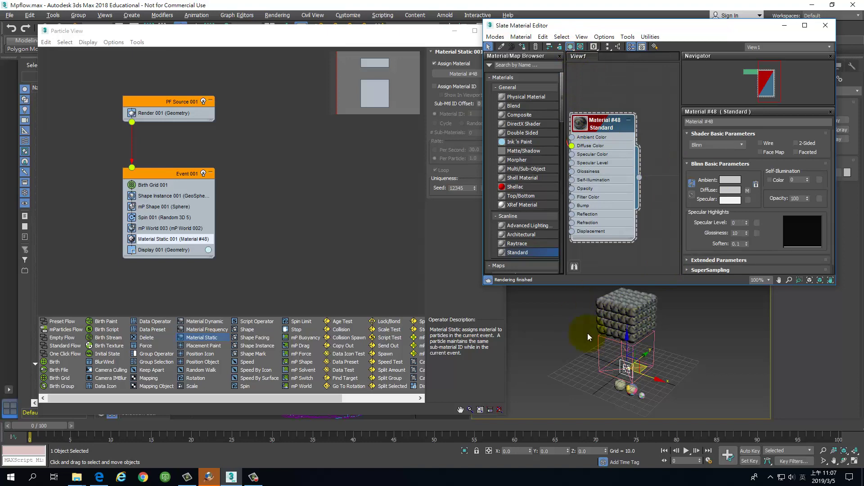
{"action": "left_click", "coordinate": [824, 23]}
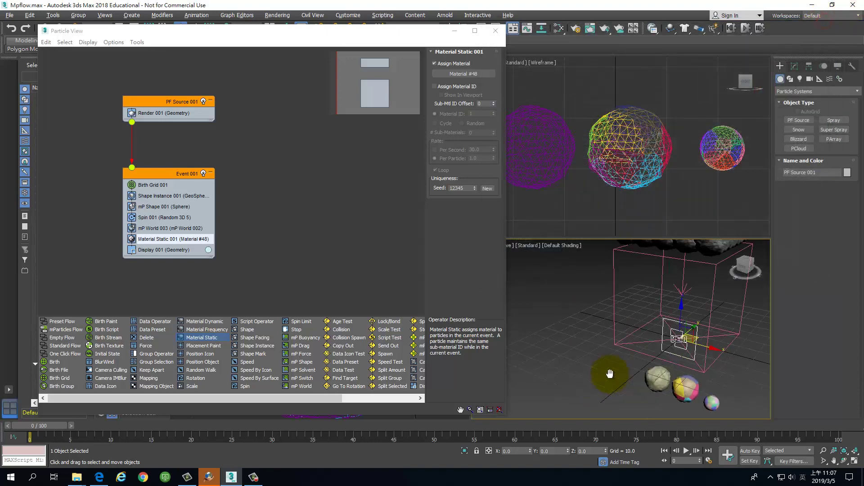
Step: Select the mP World 002 helper and review its gravity and ground plane parameters in Modify
{"action": "left_click", "coordinate": [612, 374]}
{"action": "scroll", "coordinate": [614, 355], "scroll_direction": "up", "scroll_amount": 3}
{"action": "scroll", "coordinate": [613, 349], "scroll_direction": "up", "scroll_amount": 3}
{"action": "mouse_move", "coordinate": [613, 347]}
{"action": "middle_mouse_down", "text": "alt"}
{"action": "mouse_move", "coordinate": [756, 350]}
{"action": "mouse_move", "coordinate": [740, 324]}
{"action": "mouse_move", "coordinate": [706, 330]}
{"action": "middle_mouse_up", "text": "alt"}
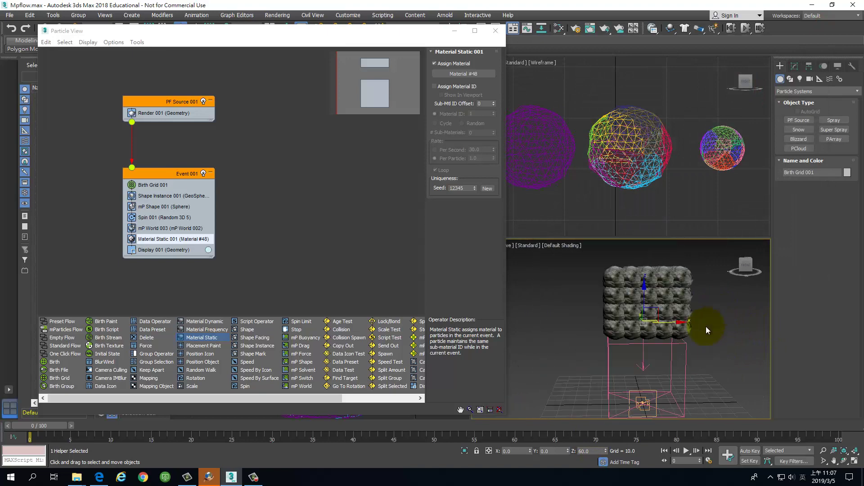
{"action": "left_click", "coordinate": [685, 345]}
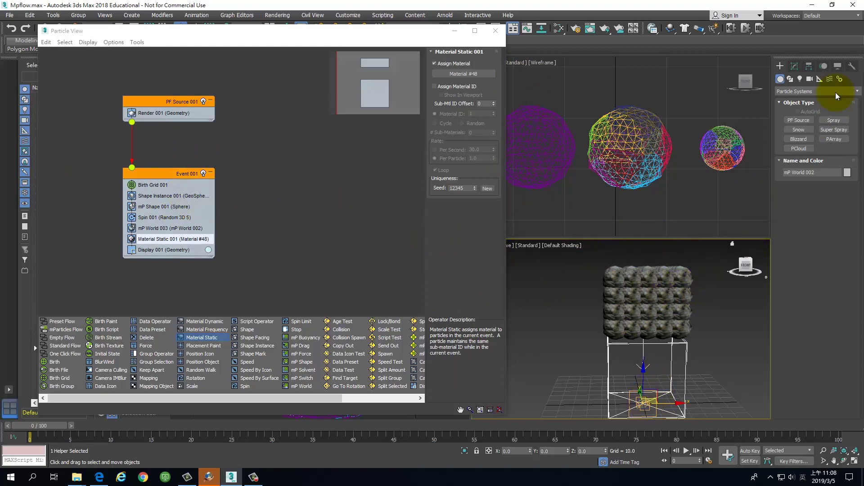
{"action": "left_click", "coordinate": [796, 67]}
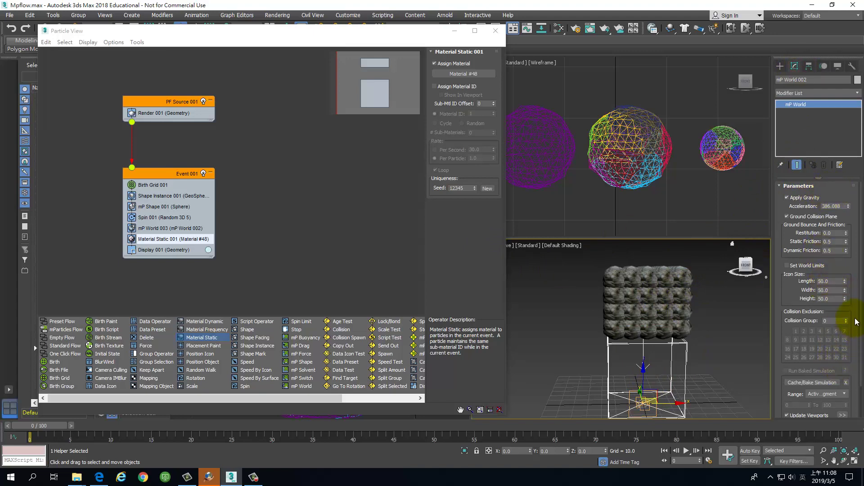
{"action": "left_click", "coordinate": [858, 293]}
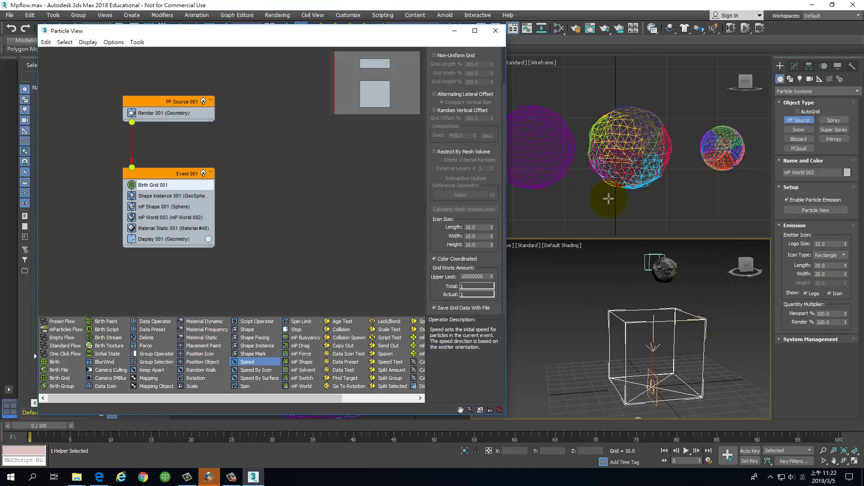
Step: Exit creation mode, select PF Source 001, and show Birth Grid 001's settings (Grid Size 12.0)
{"action": "scroll", "coordinate": [641, 387], "scroll_direction": "up", "scroll_amount": 5}
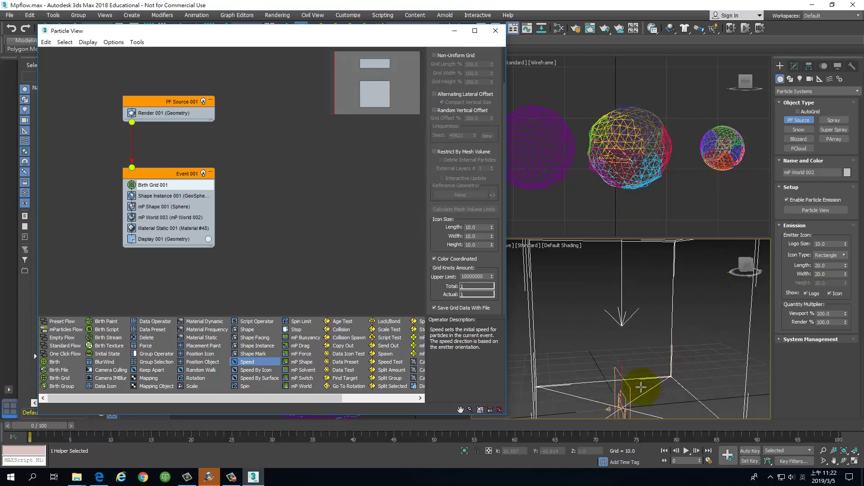
{"action": "right_click", "coordinate": [638, 351]}
{"action": "left_click", "coordinate": [635, 347]}
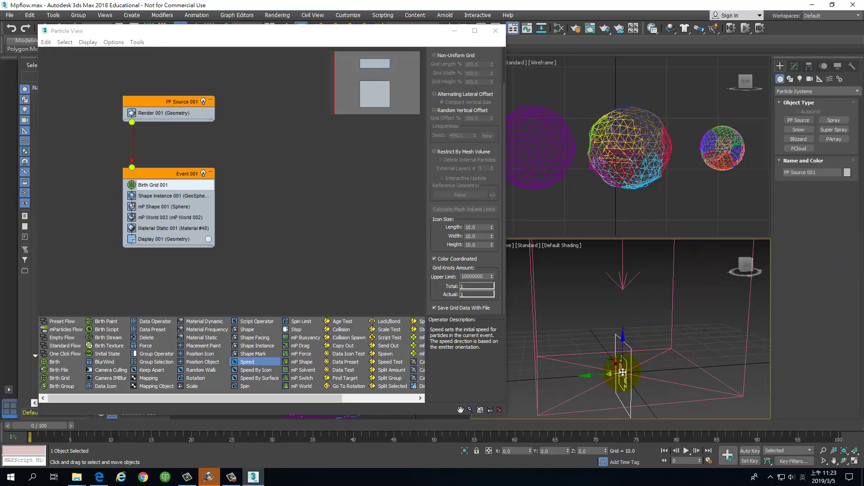
{"action": "scroll", "coordinate": [646, 327], "scroll_direction": "down", "scroll_amount": 3}
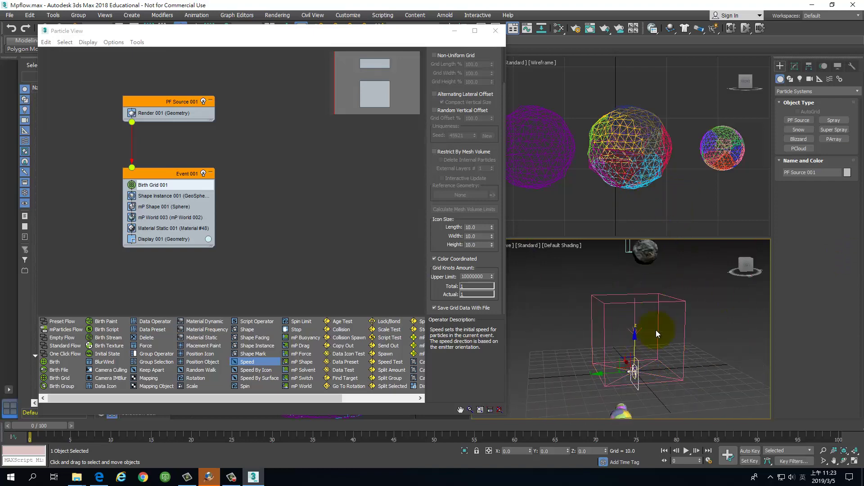
{"action": "scroll", "coordinate": [656, 332], "scroll_direction": "down", "scroll_amount": 3}
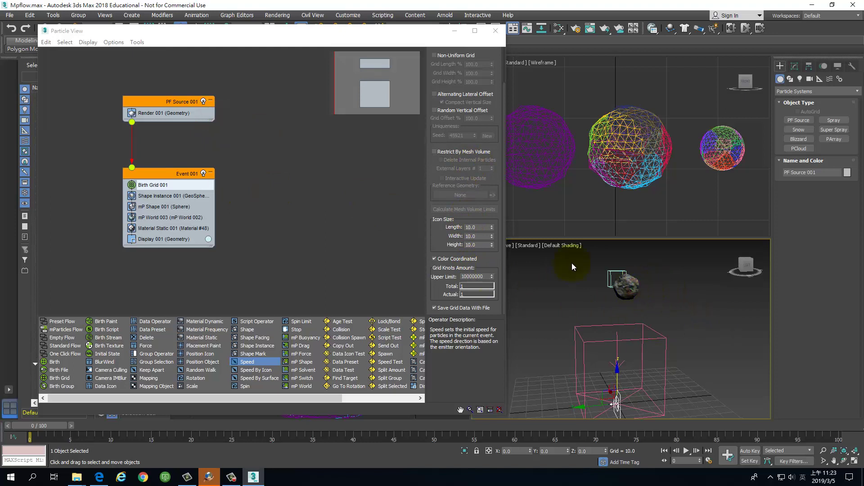
{"action": "left_click", "coordinate": [167, 187]}
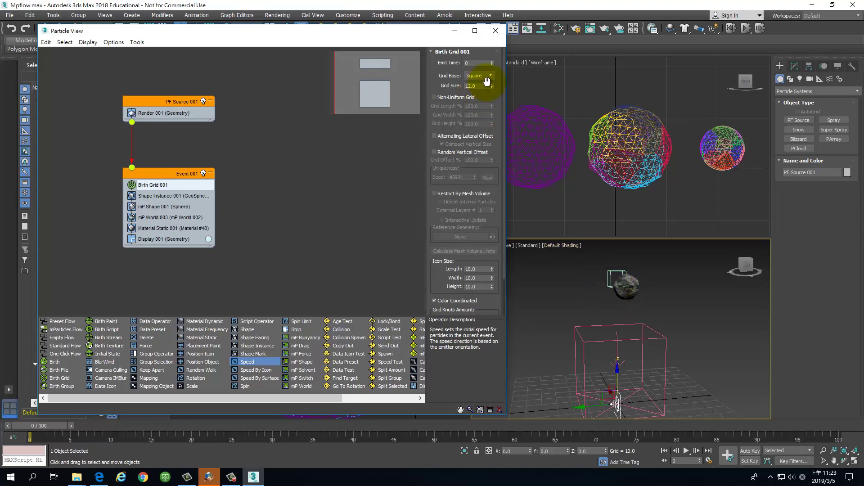
Step: Select Birth Grid 001, test its icon length, and set it back to 10
{"action": "left_click", "coordinate": [612, 272]}
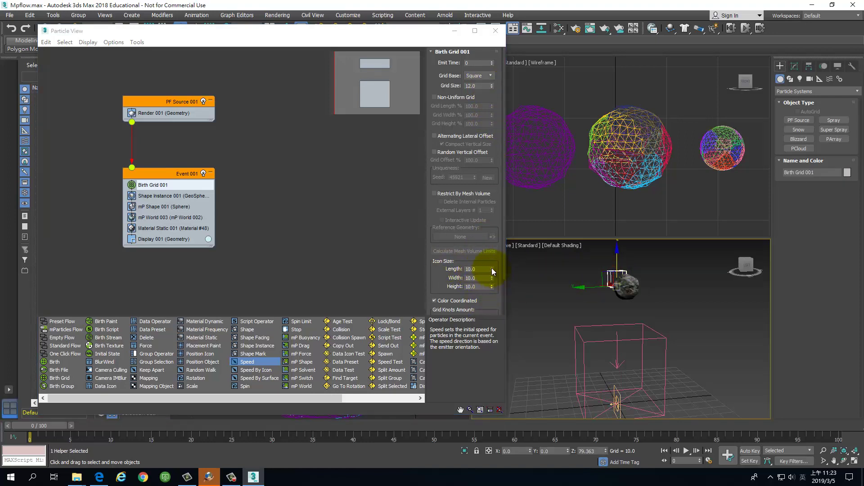
{"action": "left_click_drag", "start_coordinate": [491, 268], "coordinate": [512, 200]}
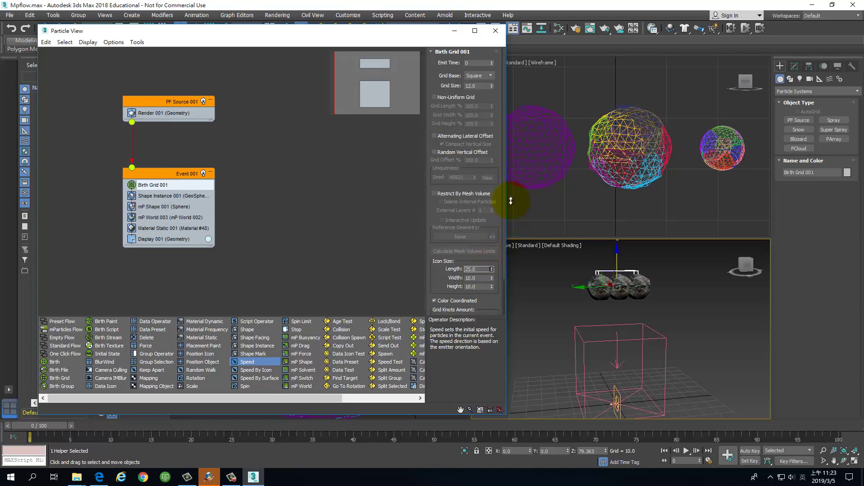
{"action": "double_click", "coordinate": [481, 268]}
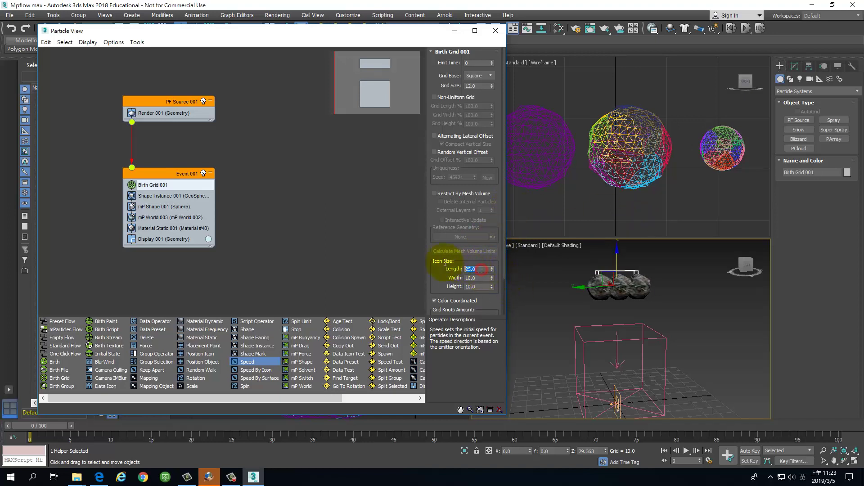
{"action": "type", "text": "10"}
{"action": "key", "text": "Return"}
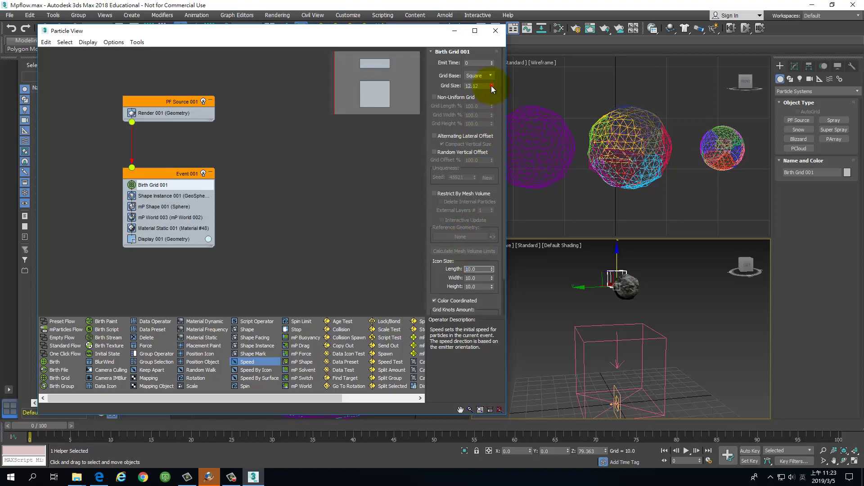
Step: Test the Grid Size and icon spinners, then enter a Grid Size of 20
{"action": "left_click_drag", "start_coordinate": [491, 86], "coordinate": [493, 72]}
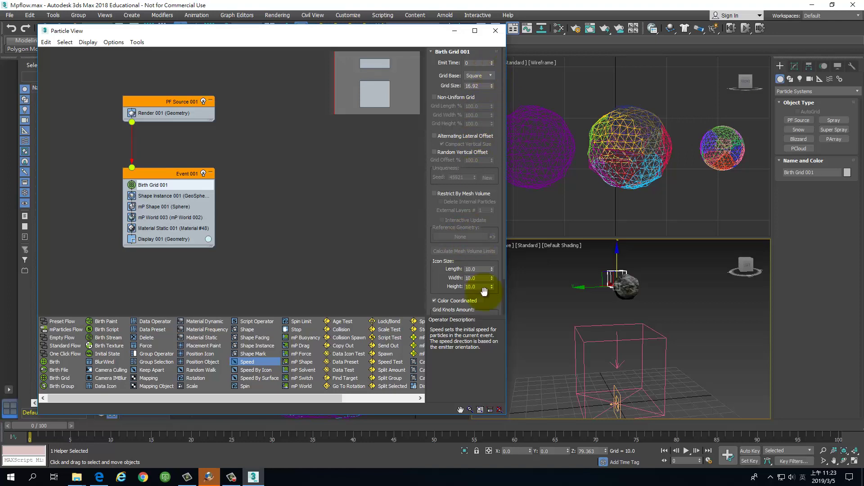
{"action": "left_click_drag", "start_coordinate": [493, 269], "coordinate": [498, 123]}
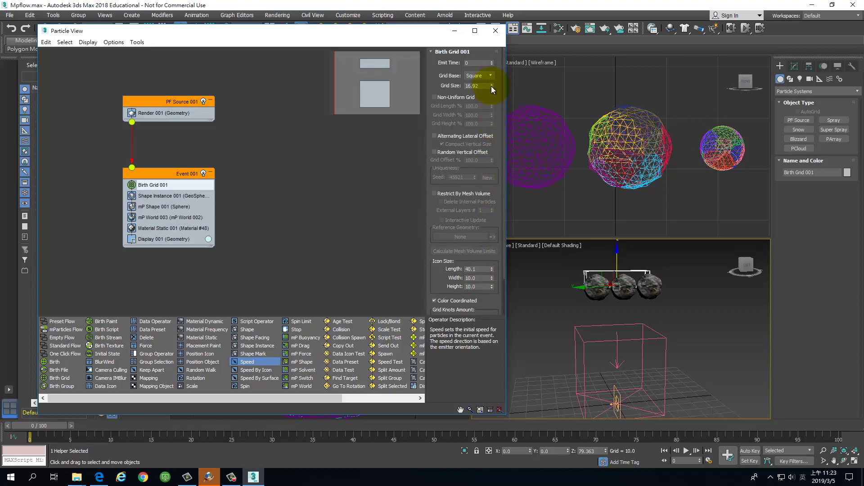
{"action": "mouse_move", "coordinate": [491, 85]}
{"action": "left_mouse_down"}
{"action": "mouse_move", "coordinate": [494, 61]}
{"action": "mouse_move", "coordinate": [495, 71]}
{"action": "left_mouse_up"}
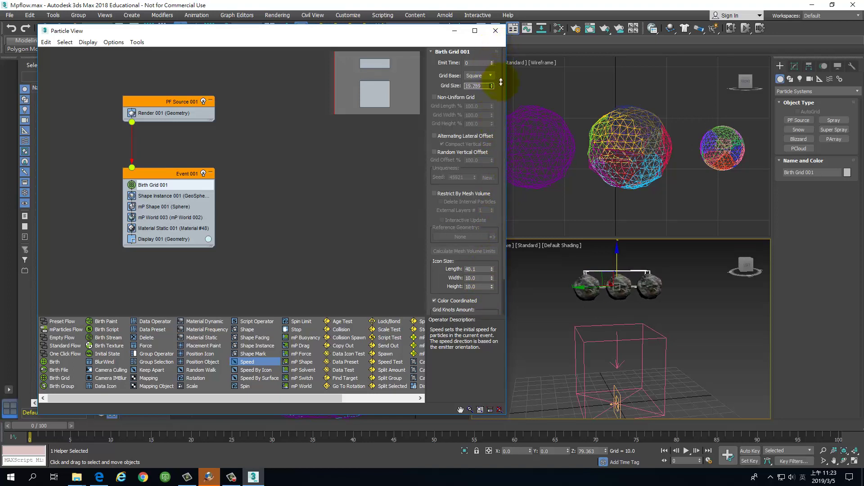
{"action": "left_click_drag", "start_coordinate": [495, 70], "coordinate": [496, 74]}
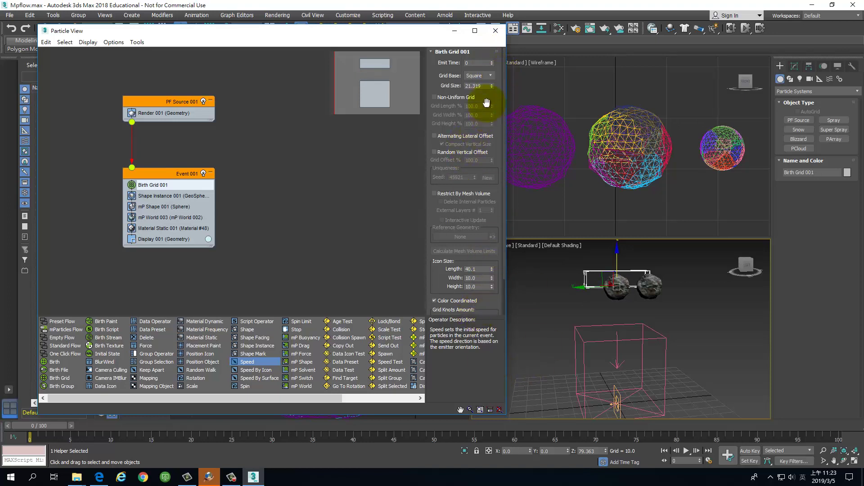
{"action": "double_click", "coordinate": [477, 85]}
{"action": "type", "text": "20"}
{"action": "key", "text": "Return"}
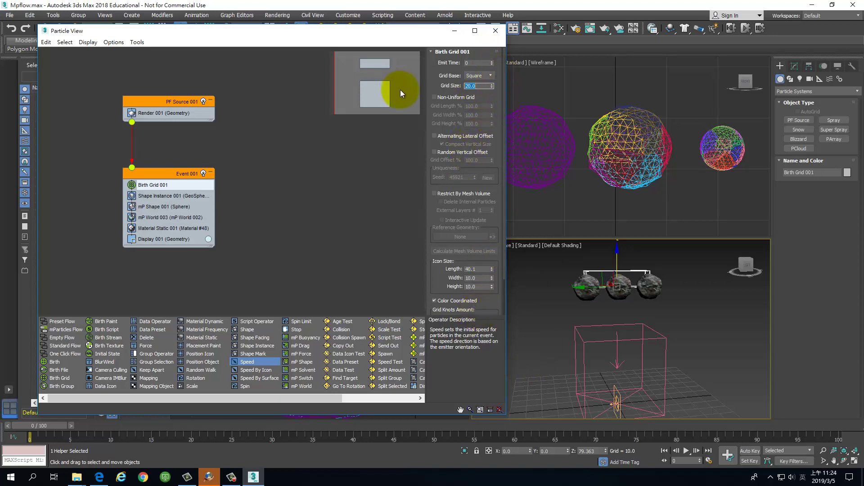
Step: Try an icon length and width of 39, orbiting to a top-down view of the rocks
{"action": "double_click", "coordinate": [482, 269]}
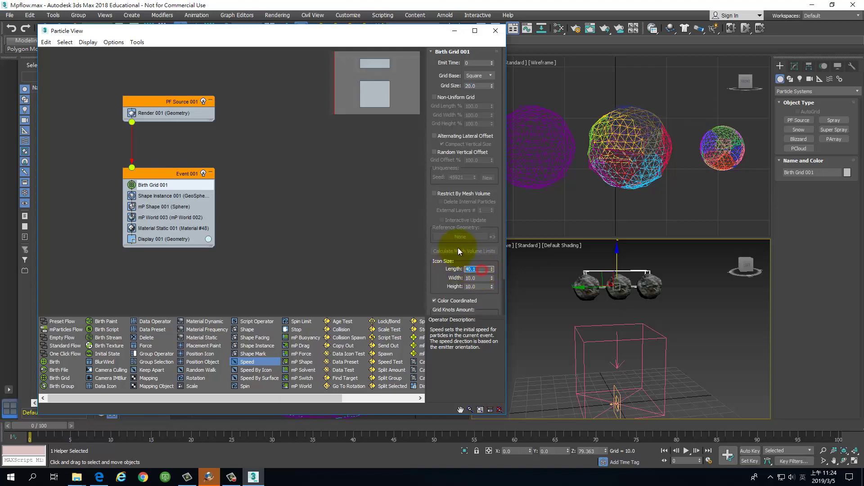
{"action": "type", "text": "59"}
{"action": "key", "text": "Return"}
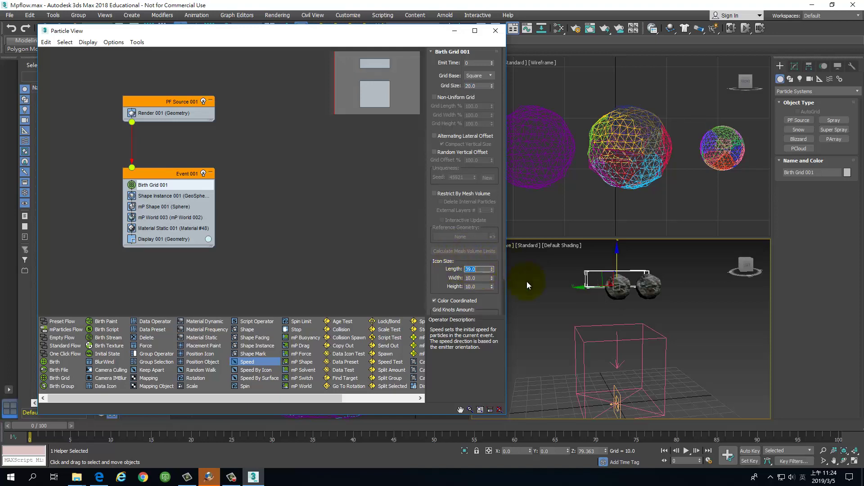
{"action": "double_click", "coordinate": [477, 278]}
{"action": "type", "text": "39"}
{"action": "key", "text": "Return"}
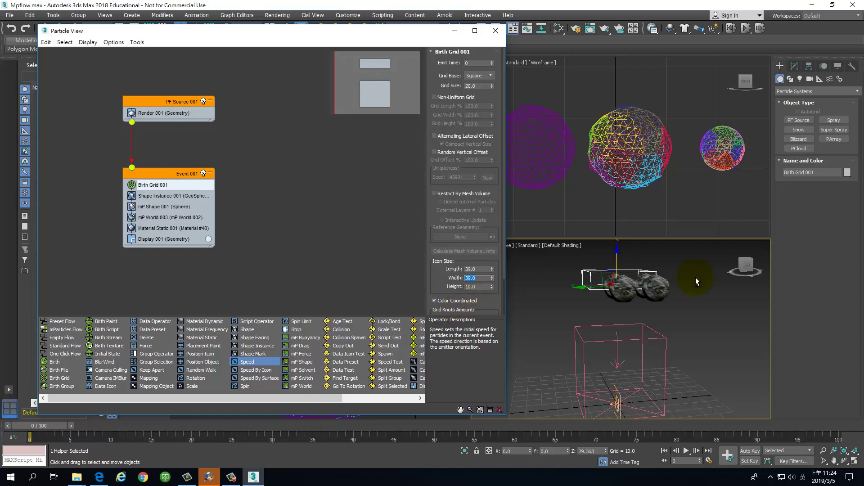
{"action": "mouse_move", "coordinate": [695, 277]}
{"action": "middle_mouse_down", "text": "alt"}
{"action": "mouse_move", "coordinate": [719, 334]}
{"action": "mouse_move", "coordinate": [693, 289]}
{"action": "middle_mouse_up", "text": "alt"}
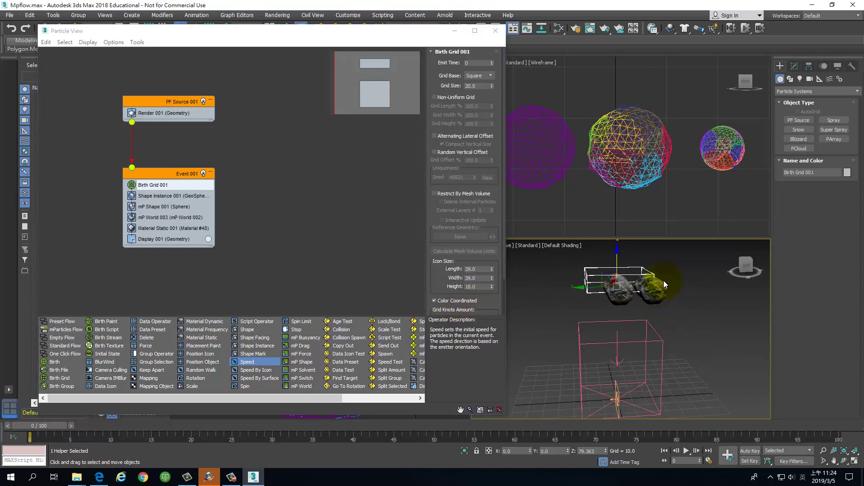
{"action": "mouse_move", "coordinate": [701, 330]}
{"action": "middle_mouse_down", "text": "alt"}
{"action": "mouse_move", "coordinate": [701, 352]}
{"action": "mouse_move", "coordinate": [744, 318]}
{"action": "mouse_move", "coordinate": [727, 330]}
{"action": "mouse_move", "coordinate": [684, 304]}
{"action": "middle_mouse_up", "text": "alt"}
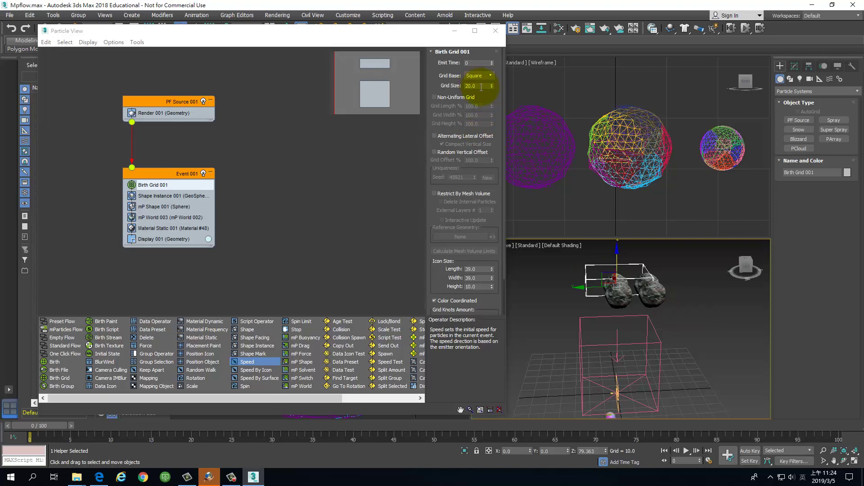
Step: Reset the icon length and width to 10, scrub to frame 79, and return to frame 0
{"action": "double_click", "coordinate": [483, 270]}
{"action": "type", "text": "10"}
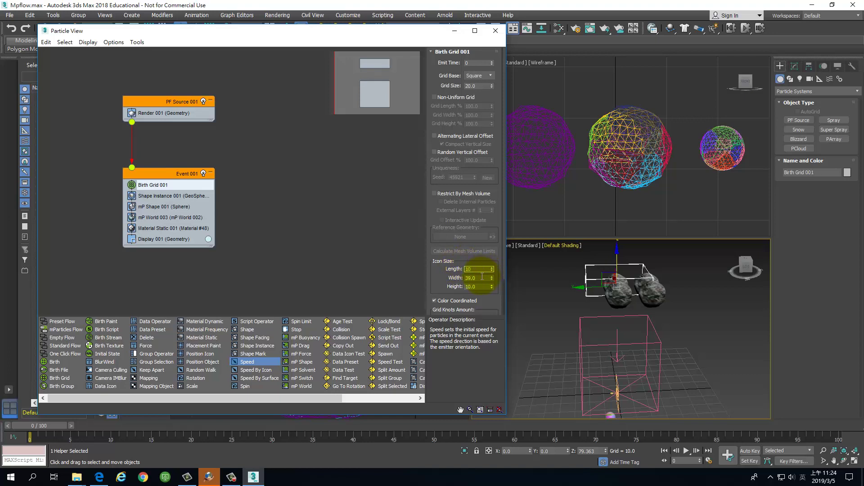
{"action": "key", "text": "Tab"}
{"action": "type", "text": "10"}
{"action": "key", "text": "Return"}
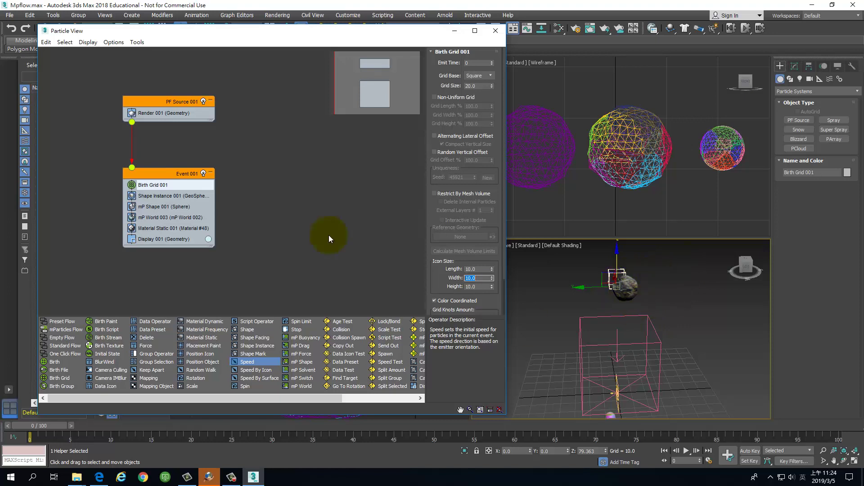
{"action": "left_click_drag", "start_coordinate": [47, 425], "coordinate": [828, 425]}
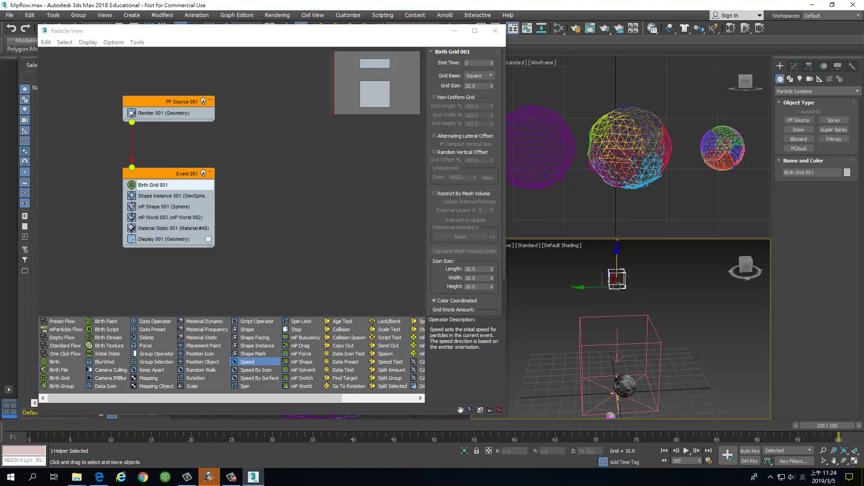
{"action": "key", "text": "Home"}
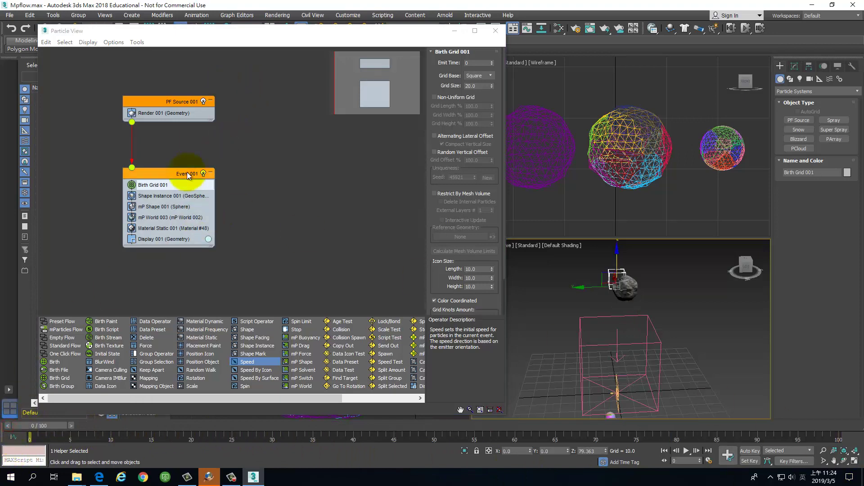
Step: Review Shape Instance 001 (GeoSphere001), then check that mP Shape 001 collides as Sphere
{"action": "left_click", "coordinate": [158, 205]}
{"action": "left_click", "coordinate": [166, 197]}
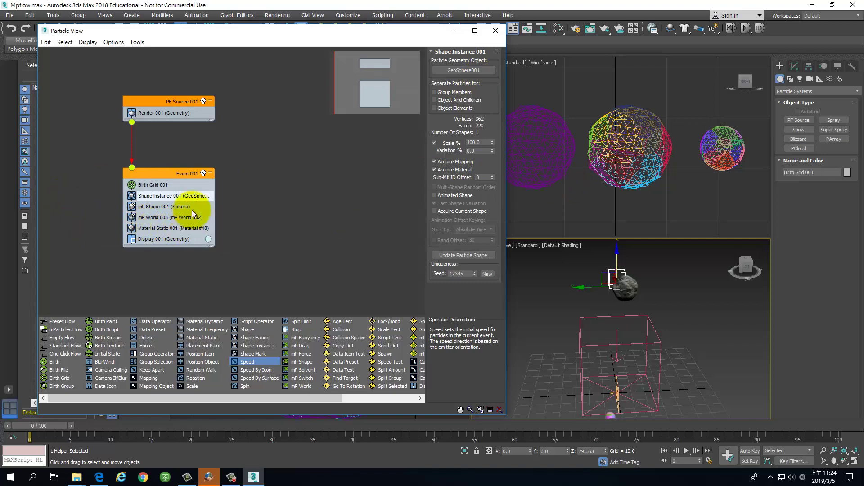
{"action": "left_click", "coordinate": [174, 209]}
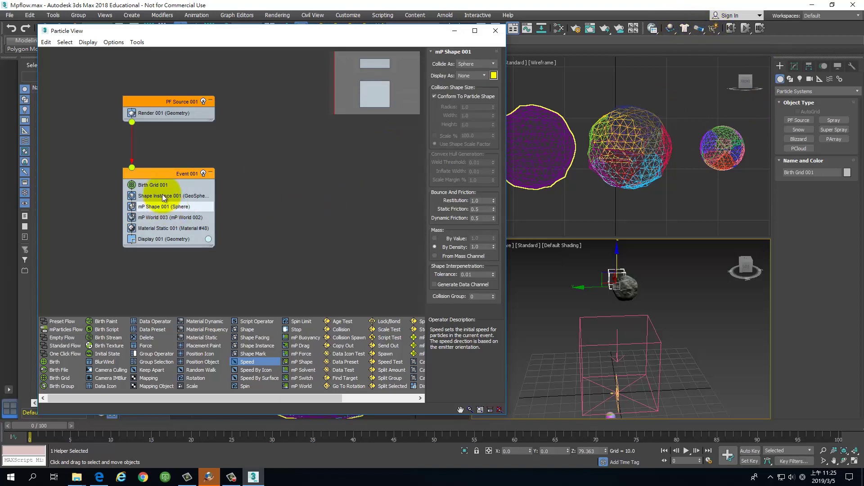
Step: Inspect mP Shape 001's dynamic friction and By Density mass fields, then preview playback
{"action": "left_click", "coordinate": [157, 206]}
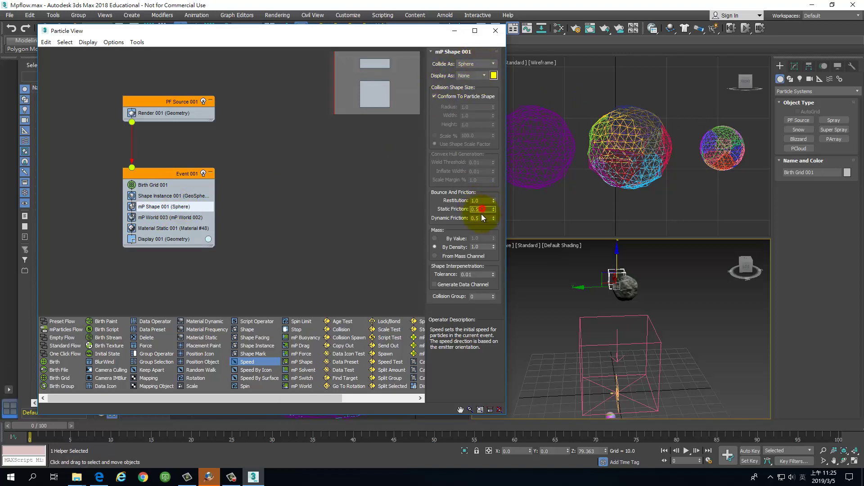
{"action": "left_click", "coordinate": [480, 218]}
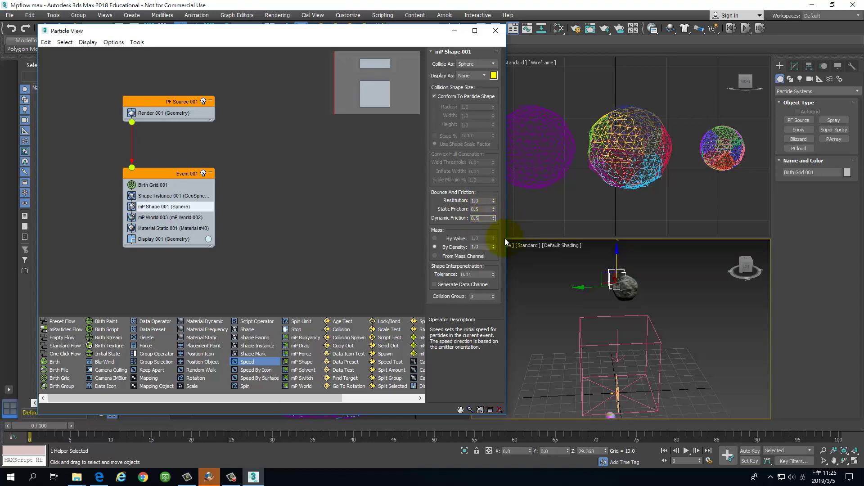
{"action": "left_click", "coordinate": [480, 247]}
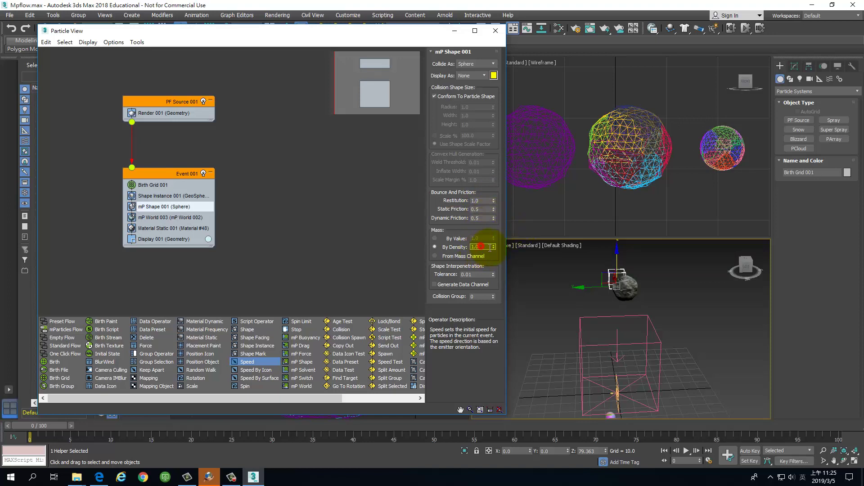
{"action": "left_click", "coordinate": [486, 247]}
{"action": "left_click", "coordinate": [448, 240]}
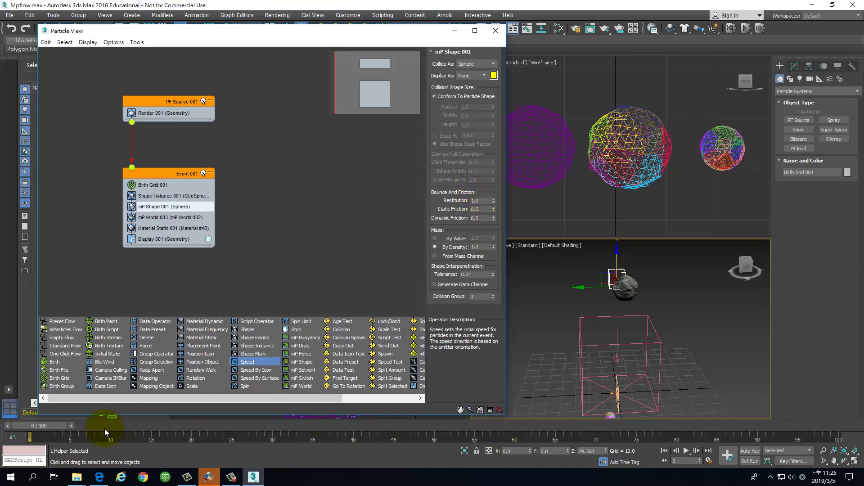
{"action": "left_click", "coordinate": [687, 451]}
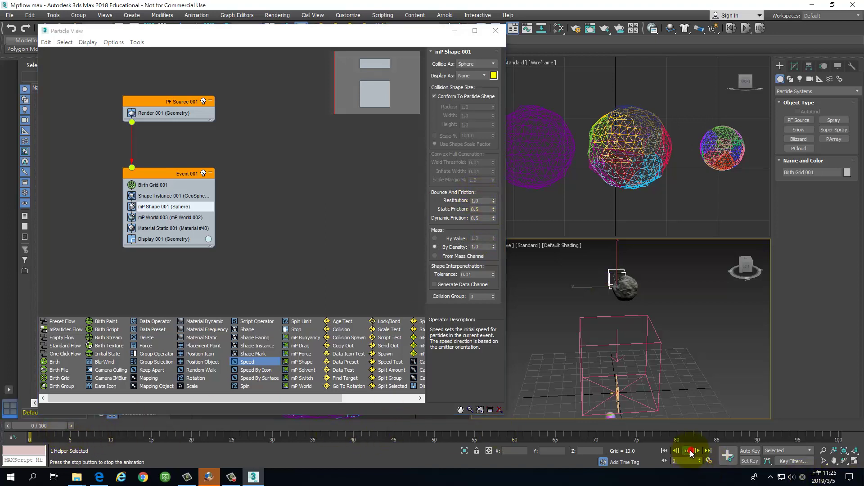
{"action": "left_click", "coordinate": [666, 452]}
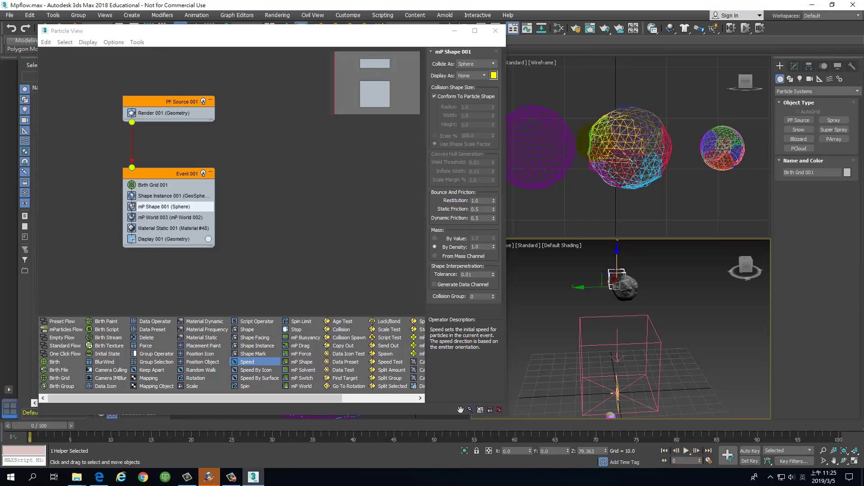
Step: Raise the cyan helper sphere above the emitter in the Front viewport and replay the fall
{"action": "scroll", "coordinate": [613, 144], "scroll_direction": "down", "scroll_amount": 3}
{"action": "scroll", "coordinate": [612, 144], "scroll_direction": "down", "scroll_amount": 3}
{"action": "scroll", "coordinate": [608, 131], "scroll_direction": "down", "scroll_amount": 3}
{"action": "scroll", "coordinate": [619, 153], "scroll_direction": "down", "scroll_amount": 2}
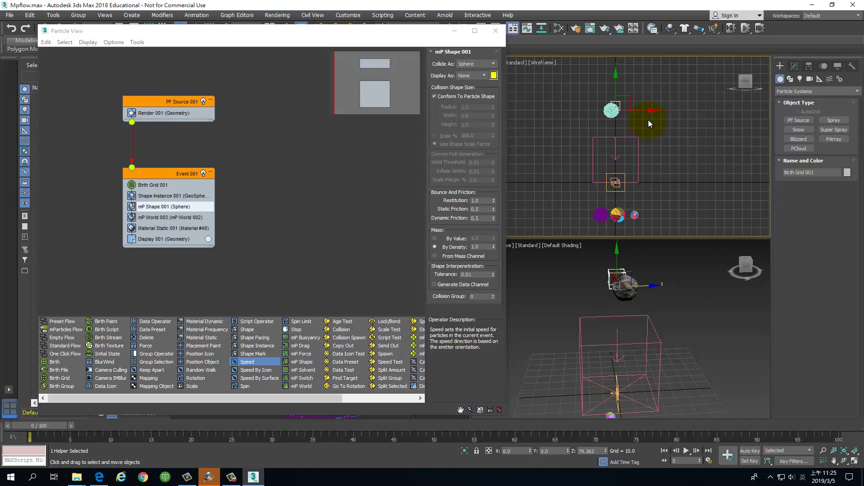
{"action": "middle_click_drag", "start_coordinate": [623, 104], "coordinate": [632, 153]}
{"action": "left_click_drag", "start_coordinate": [633, 142], "coordinate": [639, 69]}
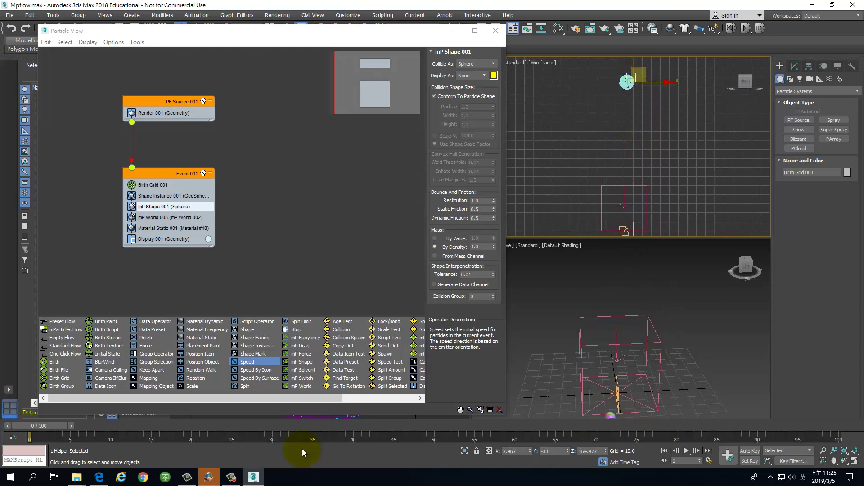
{"action": "scroll", "coordinate": [675, 310], "scroll_direction": "up", "scroll_amount": 2}
{"action": "scroll", "coordinate": [681, 314], "scroll_direction": "up", "scroll_amount": 2}
{"action": "scroll", "coordinate": [685, 314], "scroll_direction": "up", "scroll_amount": 2}
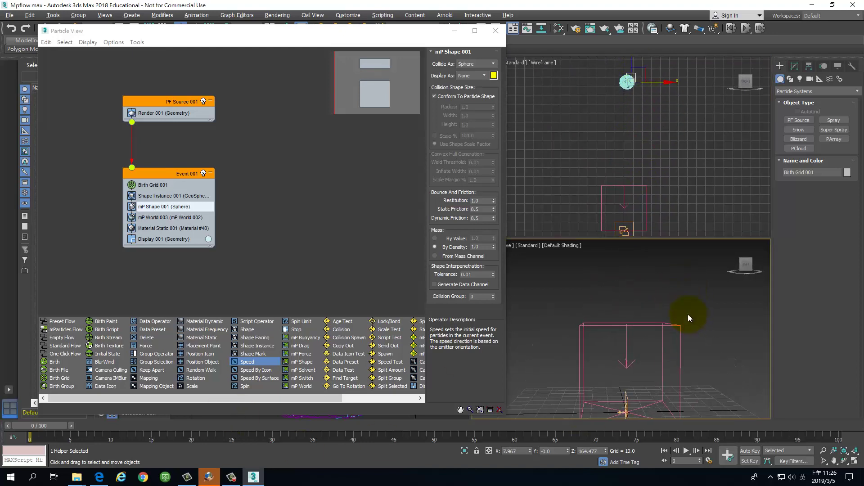
{"action": "scroll", "coordinate": [687, 308], "scroll_direction": "up", "scroll_amount": 3}
{"action": "scroll", "coordinate": [686, 308], "scroll_direction": "down", "scroll_amount": 3}
{"action": "scroll", "coordinate": [683, 317], "scroll_direction": "down", "scroll_amount": 3}
{"action": "scroll", "coordinate": [681, 318], "scroll_direction": "down", "scroll_amount": 2}
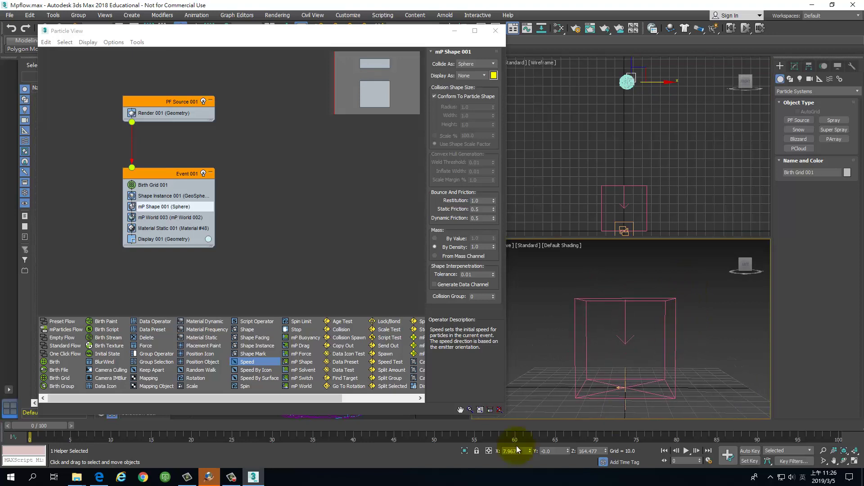
{"action": "left_click", "coordinate": [686, 451]}
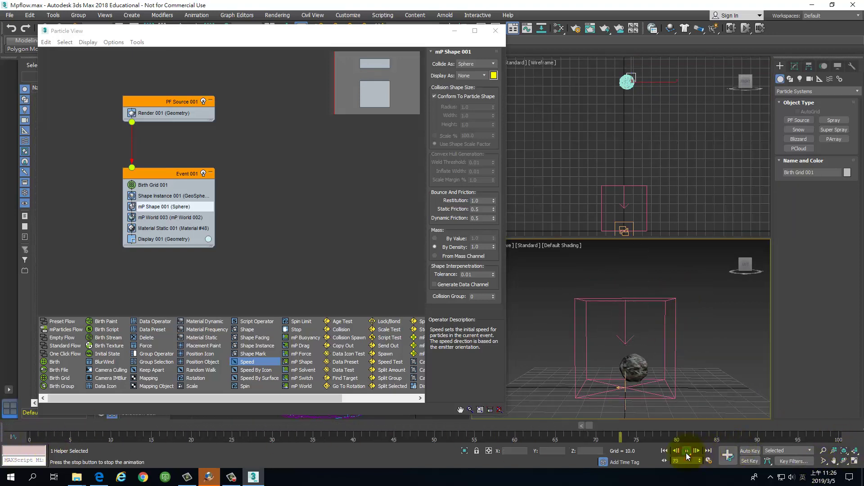
{"action": "left_click", "coordinate": [686, 453]}
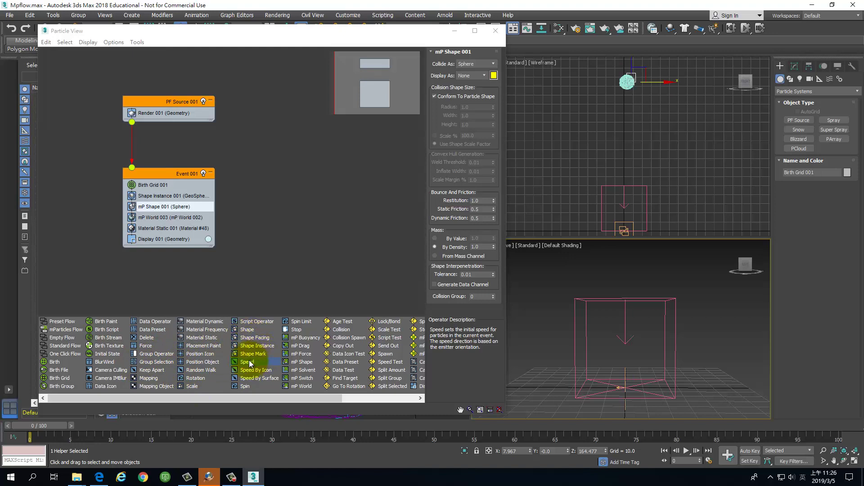
Step: Add Speed 001 below mP Shape 001, keeping Speed 300 along the icon arrow
{"action": "mouse_move", "coordinate": [249, 362]}
{"action": "left_mouse_down"}
{"action": "mouse_move", "coordinate": [190, 226]}
{"action": "mouse_move", "coordinate": [201, 215]}
{"action": "left_mouse_up"}
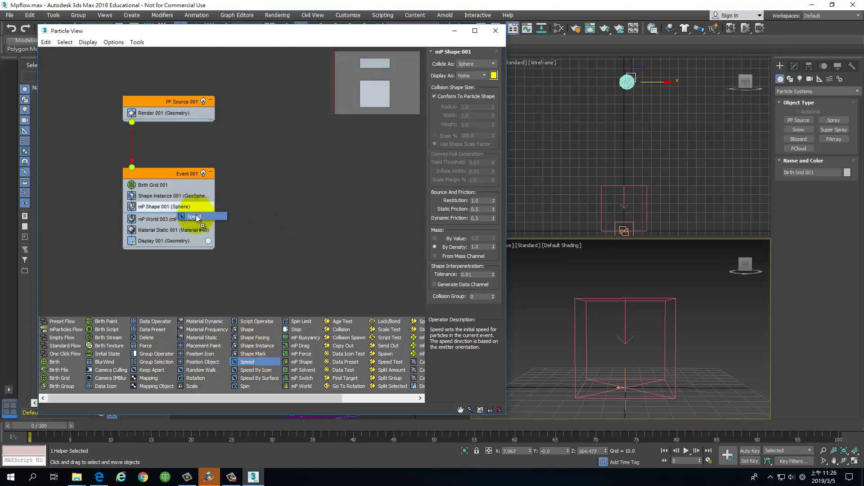
{"action": "left_click_drag", "start_coordinate": [201, 215], "coordinate": [196, 215]}
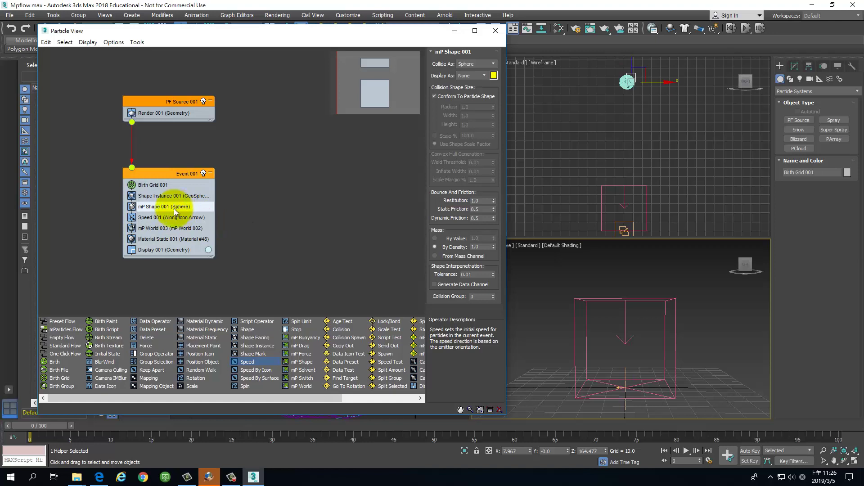
{"action": "left_click", "coordinate": [194, 220]}
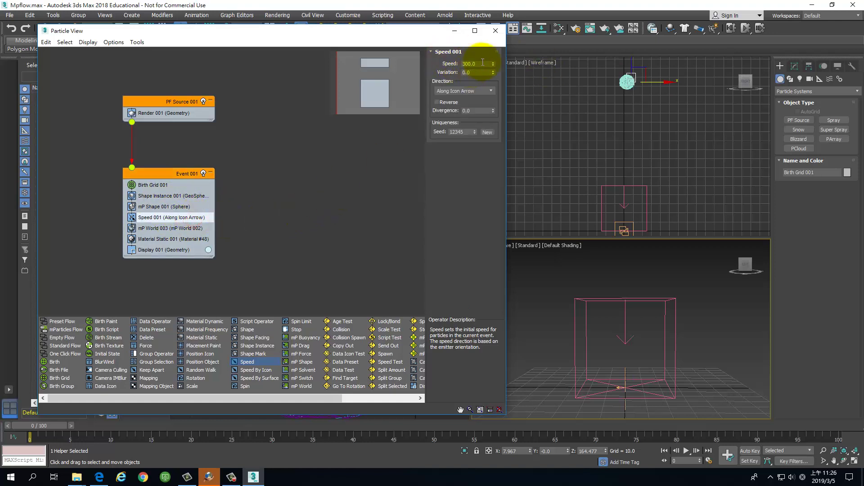
{"action": "left_click", "coordinate": [480, 64]}
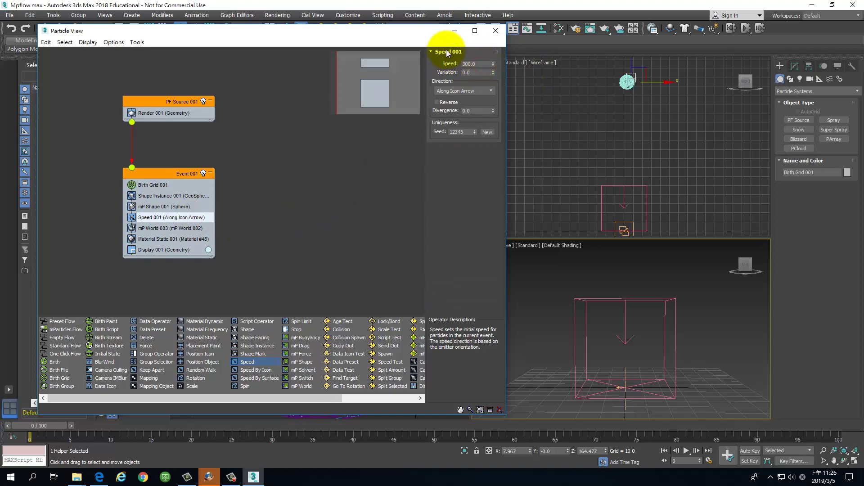
{"action": "left_click", "coordinate": [474, 90]}
{"action": "left_click", "coordinate": [478, 87]}
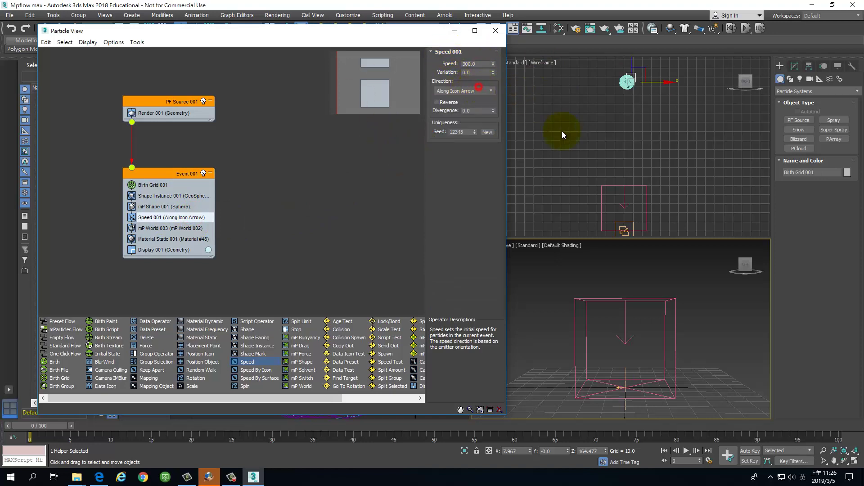
{"action": "left_click", "coordinate": [626, 225]}
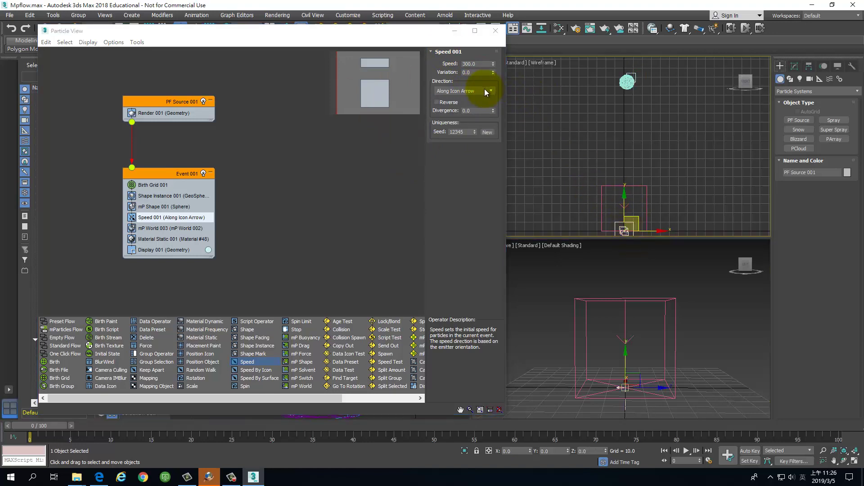
{"action": "left_click", "coordinate": [668, 321]}
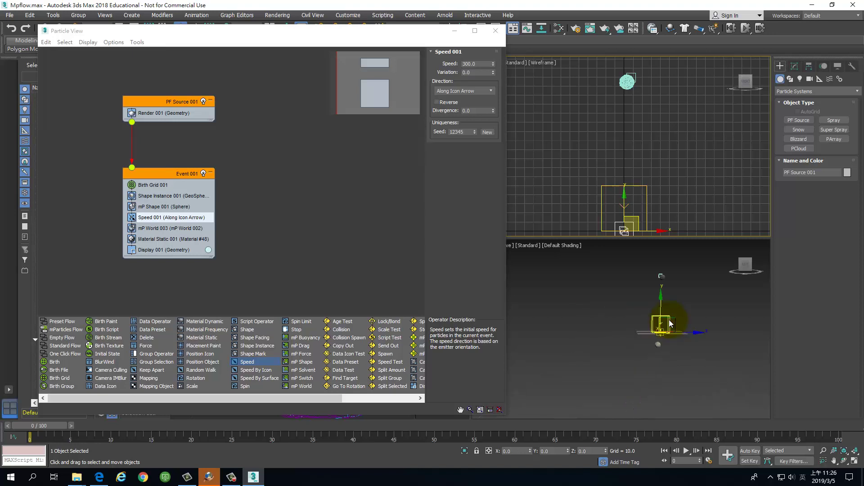
{"action": "middle_click_drag", "start_coordinate": [669, 323], "coordinate": [662, 357], "text": "alt"}
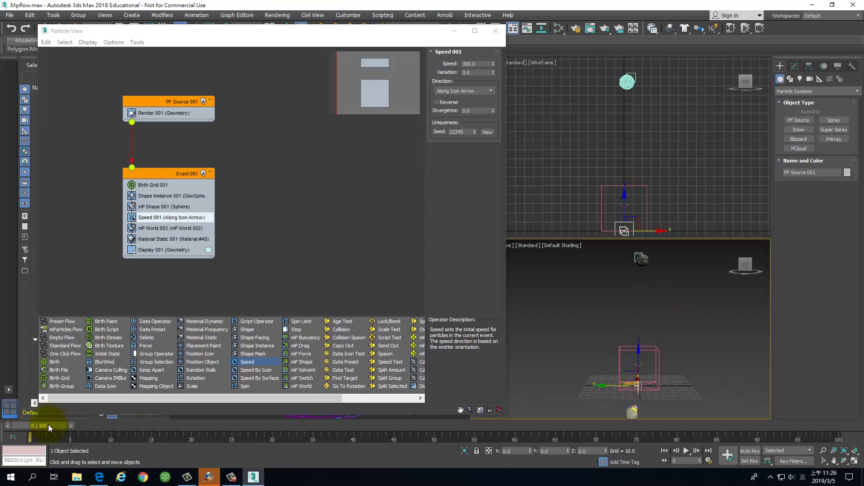
{"action": "mouse_move", "coordinate": [54, 425]}
{"action": "left_mouse_down"}
{"action": "mouse_move", "coordinate": [258, 442]}
{"action": "mouse_move", "coordinate": [106, 447]}
{"action": "left_mouse_up"}
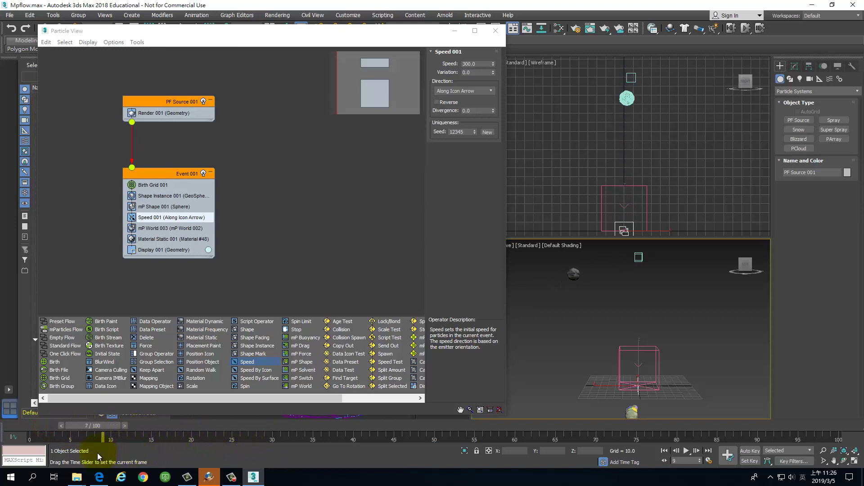
{"action": "left_click", "coordinate": [732, 382]}
{"action": "mouse_move", "coordinate": [718, 419]}
{"action": "middle_mouse_down"}
{"action": "mouse_move", "coordinate": [731, 381]}
{"action": "mouse_move", "coordinate": [768, 380]}
{"action": "middle_mouse_up"}
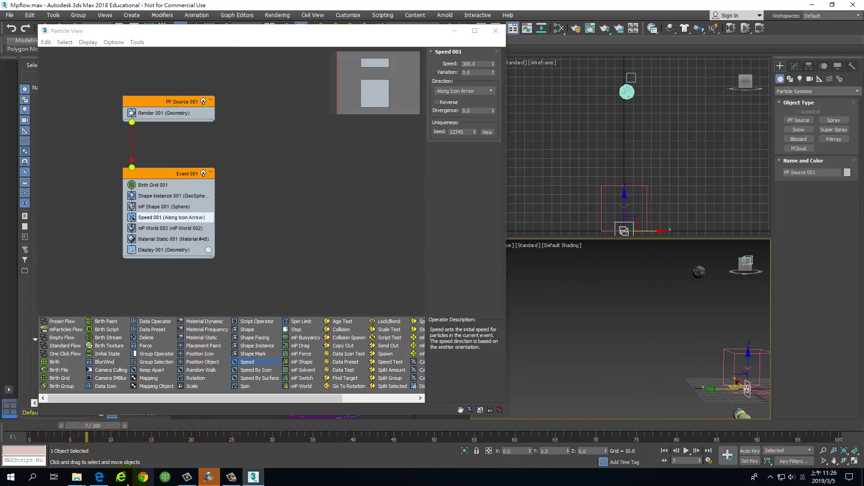
{"action": "left_click_drag", "start_coordinate": [93, 427], "coordinate": [344, 454]}
{"action": "left_click_drag", "start_coordinate": [122, 460], "coordinate": [19, 447]}
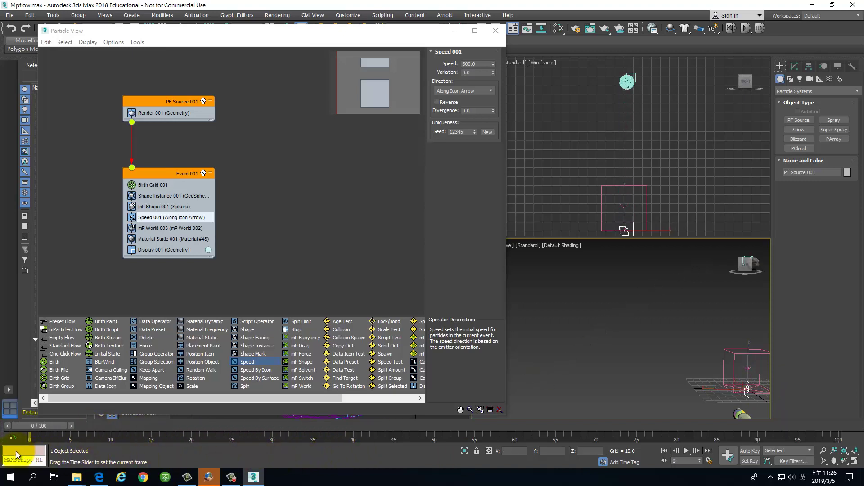
{"action": "left_click", "coordinate": [762, 357]}
{"action": "mouse_move", "coordinate": [762, 357]}
{"action": "middle_mouse_down"}
{"action": "mouse_move", "coordinate": [785, 360]}
{"action": "mouse_move", "coordinate": [718, 371]}
{"action": "mouse_move", "coordinate": [692, 361]}
{"action": "mouse_move", "coordinate": [681, 390]}
{"action": "mouse_move", "coordinate": [700, 389]}
{"action": "middle_mouse_up"}
{"action": "mouse_move", "coordinate": [746, 263]}
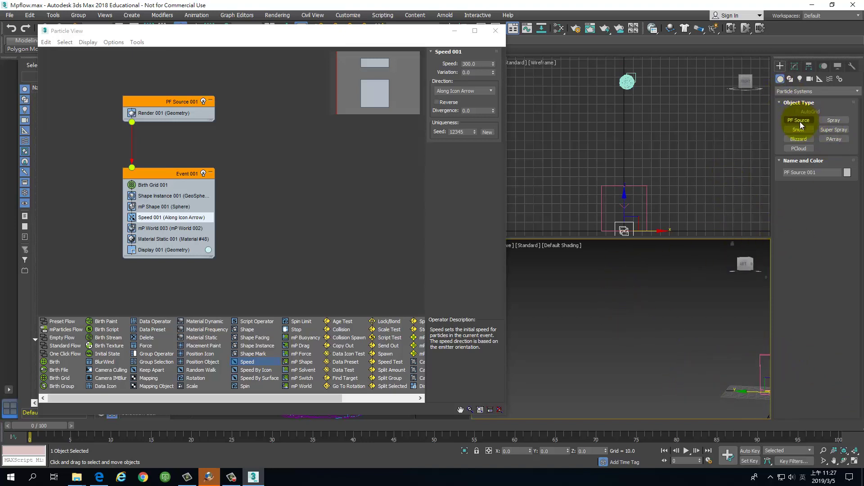
Step: Draw a 406.129 × 336.45 ground plane with 4×4 segments under the emitter in the Top view
{"action": "left_click", "coordinate": [806, 92]}
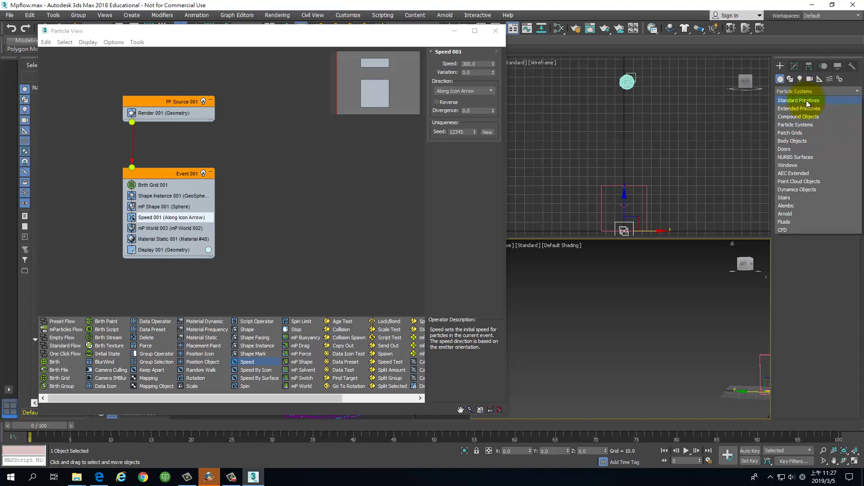
{"action": "left_click", "coordinate": [807, 101]}
{"action": "left_click", "coordinate": [833, 158]}
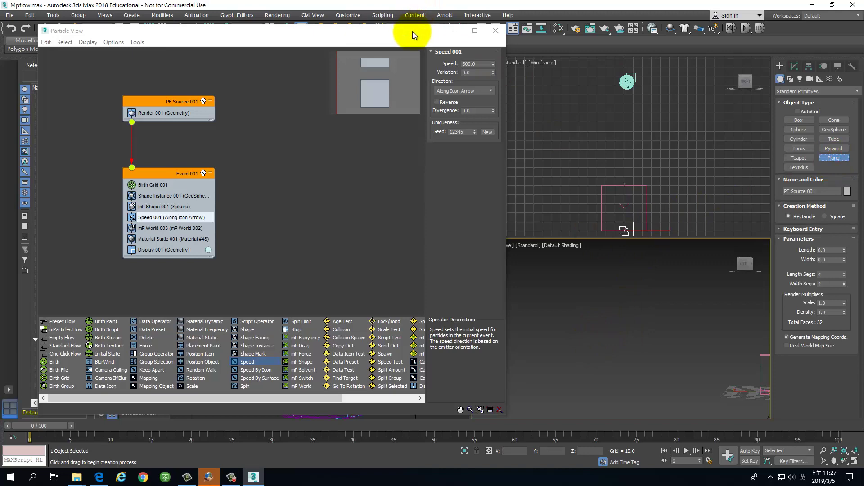
{"action": "left_click_drag", "start_coordinate": [373, 34], "coordinate": [0, 100]}
{"action": "scroll", "coordinate": [299, 161], "scroll_direction": "down", "scroll_amount": 5}
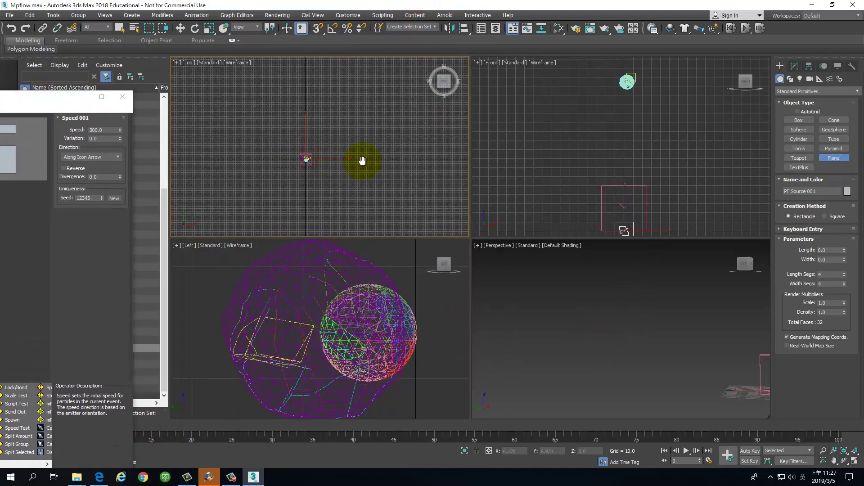
{"action": "middle_click_drag", "start_coordinate": [360, 157], "coordinate": [438, 149]}
{"action": "mouse_move", "coordinate": [162, 428]}
{"action": "left_mouse_down"}
{"action": "mouse_move", "coordinate": [294, 434]}
{"action": "mouse_move", "coordinate": [427, 458]}
{"action": "left_mouse_up"}
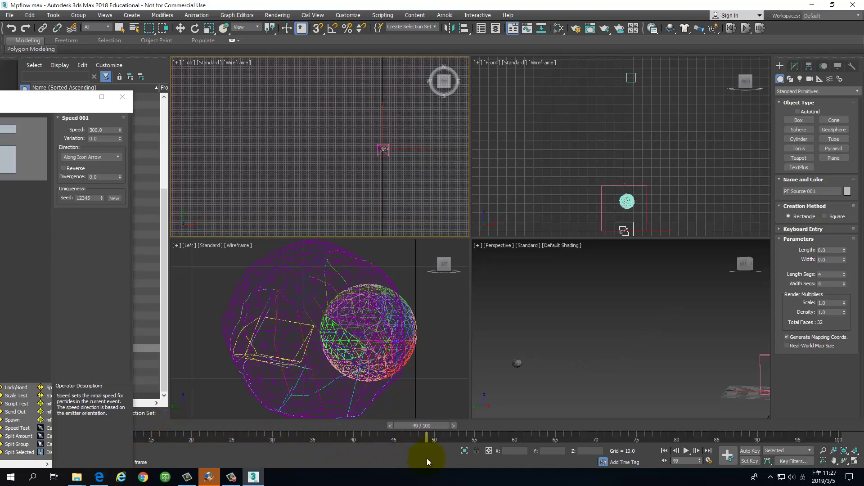
{"action": "left_click_drag", "start_coordinate": [358, 460], "coordinate": [510, 469]}
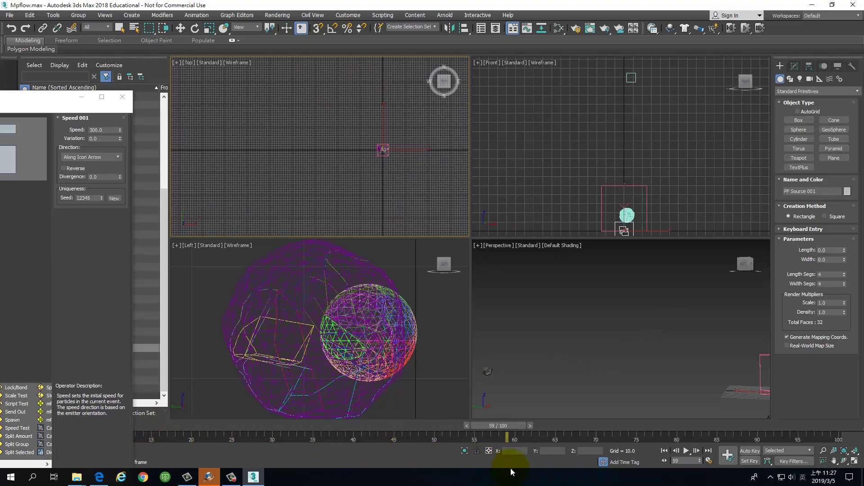
{"action": "left_click", "coordinate": [833, 158]}
{"action": "middle_click_drag", "start_coordinate": [369, 114], "coordinate": [351, 176]}
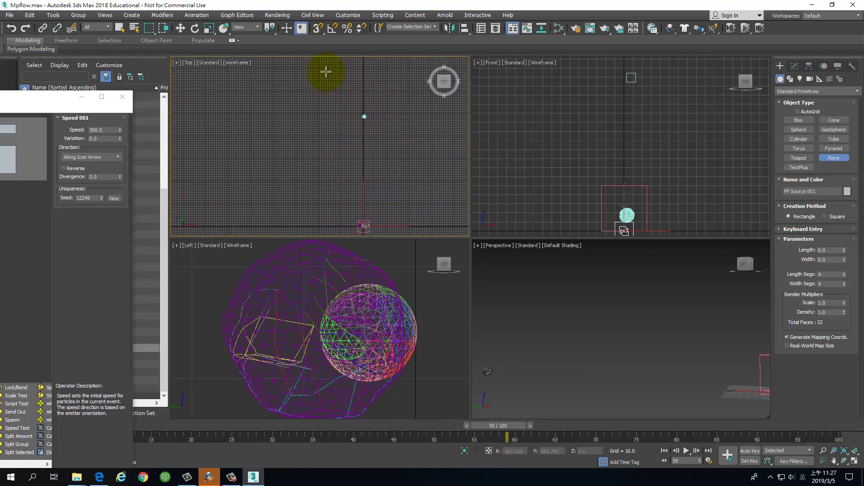
{"action": "left_click_drag", "start_coordinate": [326, 72], "coordinate": [402, 163]}
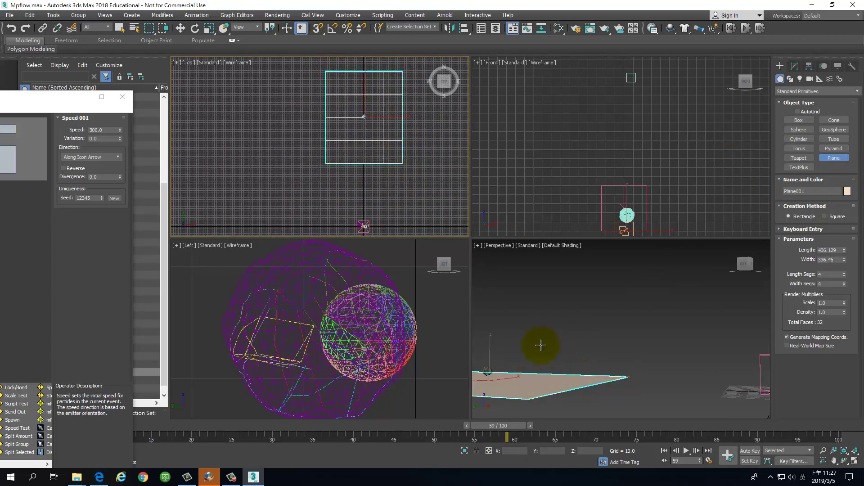
{"action": "mouse_move", "coordinate": [580, 339]}
{"action": "middle_mouse_down"}
{"action": "mouse_move", "coordinate": [654, 333]}
{"action": "mouse_move", "coordinate": [661, 346]}
{"action": "mouse_move", "coordinate": [679, 324]}
{"action": "mouse_move", "coordinate": [672, 328]}
{"action": "middle_mouse_up"}
Step: Move the plane down along Y in the Top view and play back the rock falling onto it
{"action": "mouse_move", "coordinate": [167, 423]}
{"action": "left_mouse_down"}
{"action": "mouse_move", "coordinate": [78, 436]}
{"action": "mouse_move", "coordinate": [317, 470]}
{"action": "mouse_move", "coordinate": [421, 472]}
{"action": "left_mouse_up"}
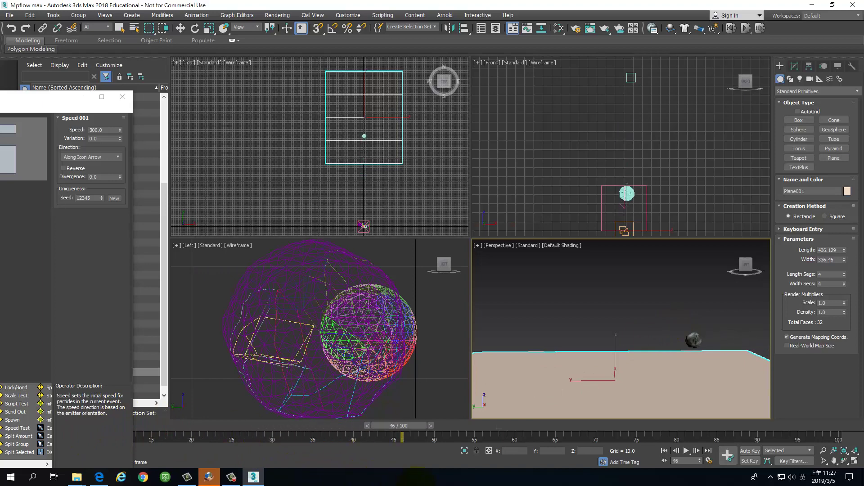
{"action": "left_click", "coordinate": [389, 161]}
{"action": "key", "text": "w"}
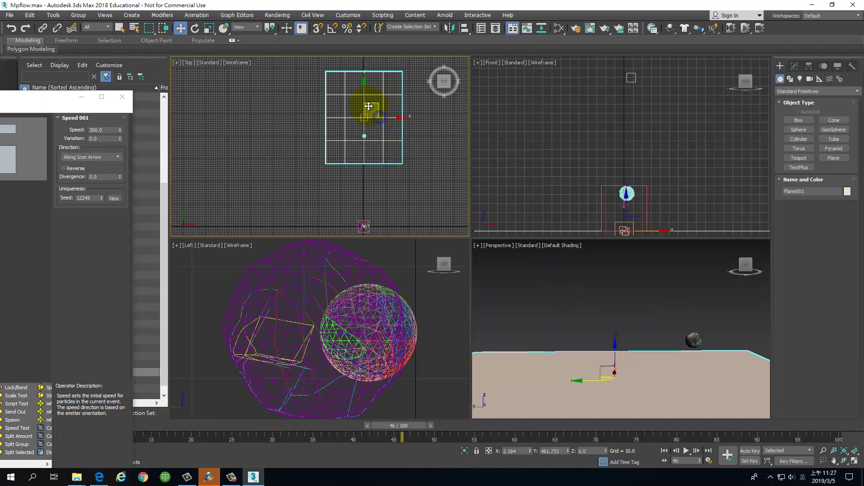
{"action": "left_click_drag", "start_coordinate": [365, 95], "coordinate": [365, 141]}
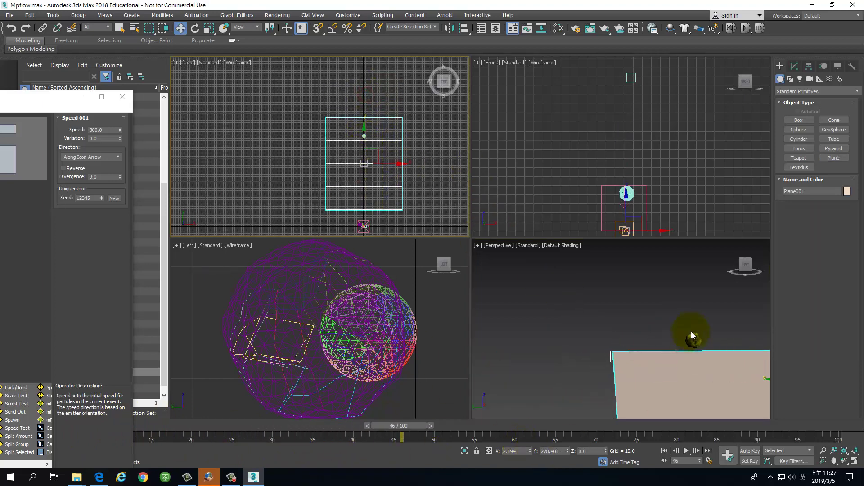
{"action": "mouse_move", "coordinate": [691, 332]}
{"action": "middle_mouse_down", "text": "alt"}
{"action": "mouse_move", "coordinate": [555, 305]}
{"action": "mouse_move", "coordinate": [555, 329]}
{"action": "middle_mouse_up", "text": "alt"}
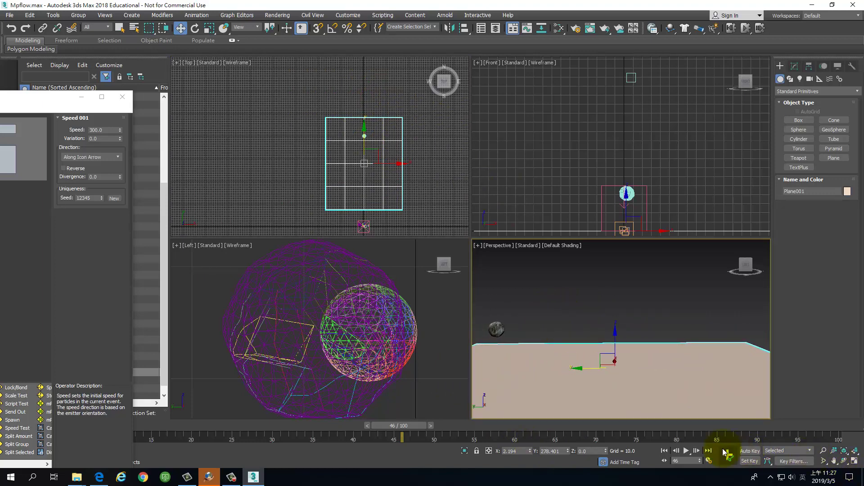
{"action": "left_click", "coordinate": [664, 450]}
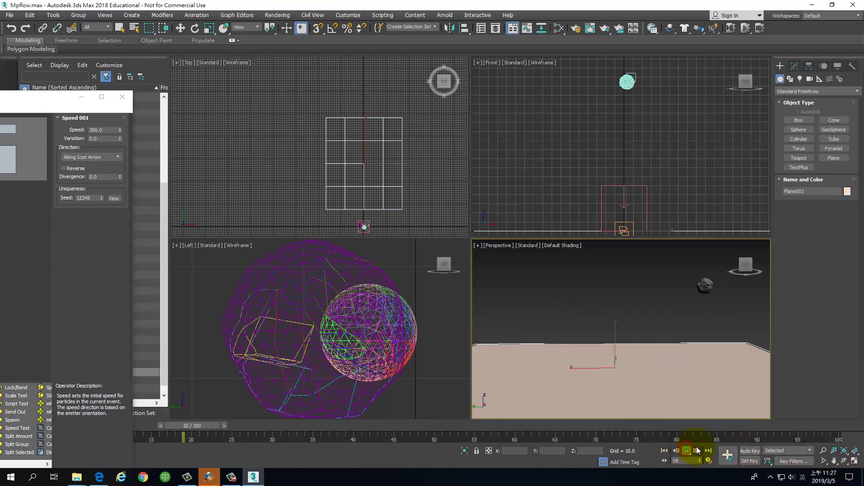
{"action": "left_click", "coordinate": [686, 451]}
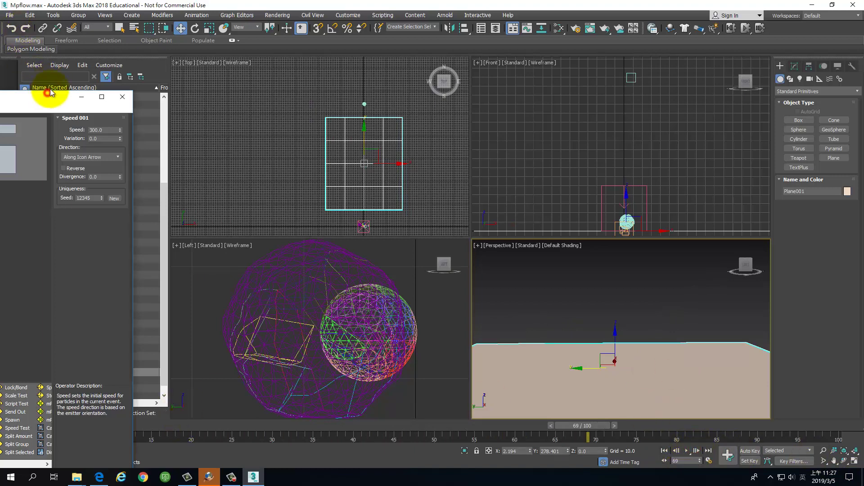
Step: Drag Particle View fully on screen, nudge the perspective view, and rewind to frame 0
{"action": "left_click_drag", "start_coordinate": [41, 100], "coordinate": [421, 40]}
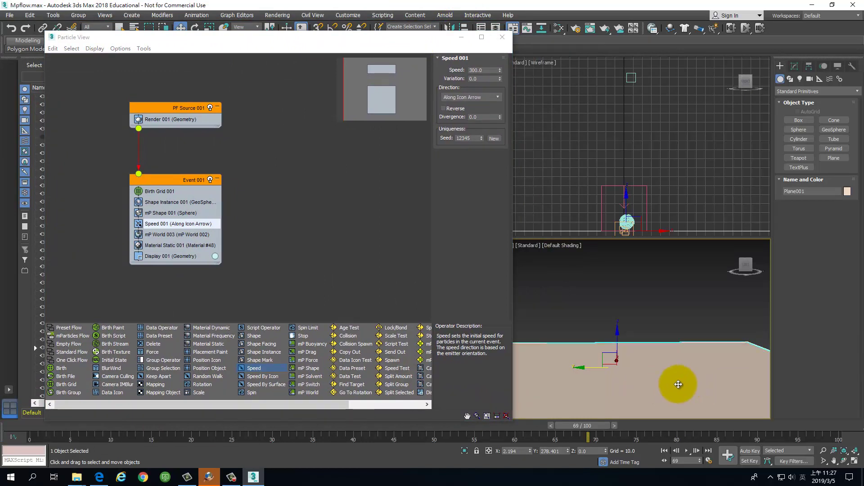
{"action": "mouse_move", "coordinate": [677, 384]}
{"action": "left_mouse_down"}
{"action": "mouse_move", "coordinate": [716, 401]}
{"action": "mouse_move", "coordinate": [699, 384]}
{"action": "left_mouse_up"}
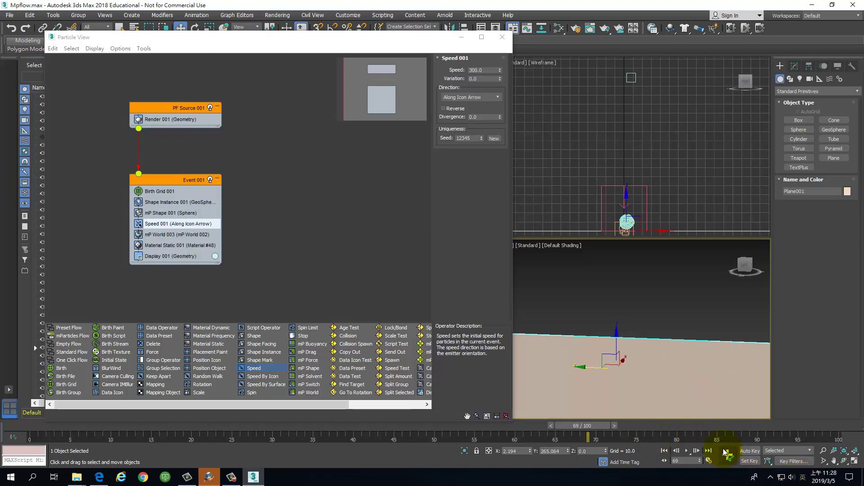
{"action": "left_click", "coordinate": [665, 451]}
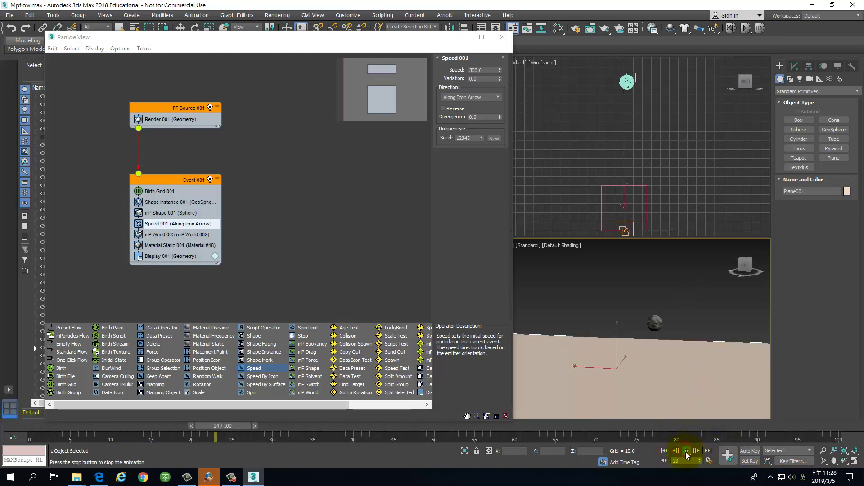
{"action": "left_click", "coordinate": [664, 452]}
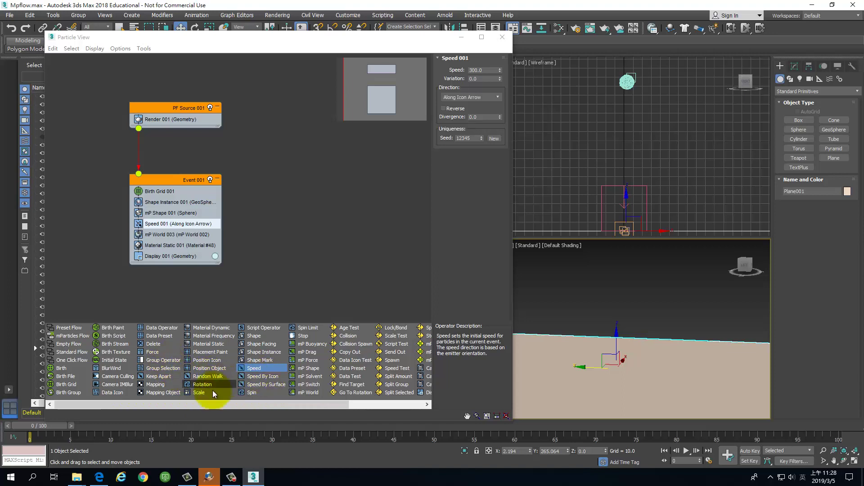
Step: Add Spin 001 (360°/s, Random 3D) under Speed 001 and scrub to frame 25 zoomed on the rock
{"action": "left_click_drag", "start_coordinate": [255, 391], "coordinate": [221, 231]}
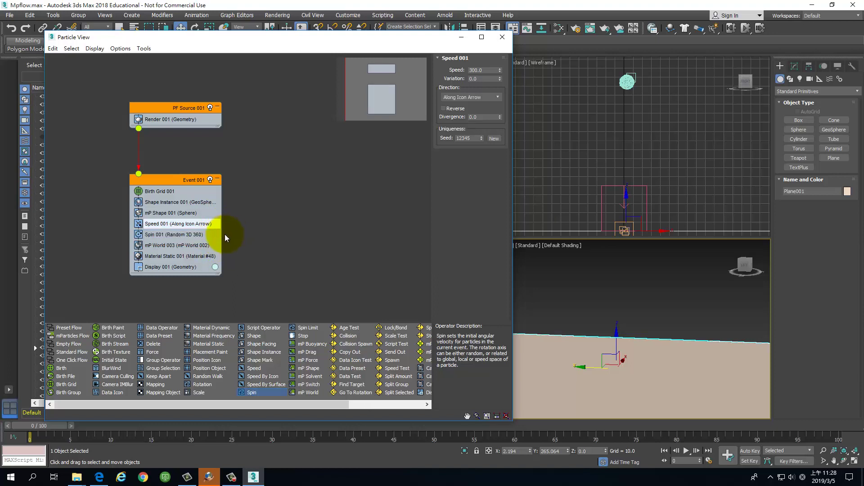
{"action": "left_click", "coordinate": [189, 237]}
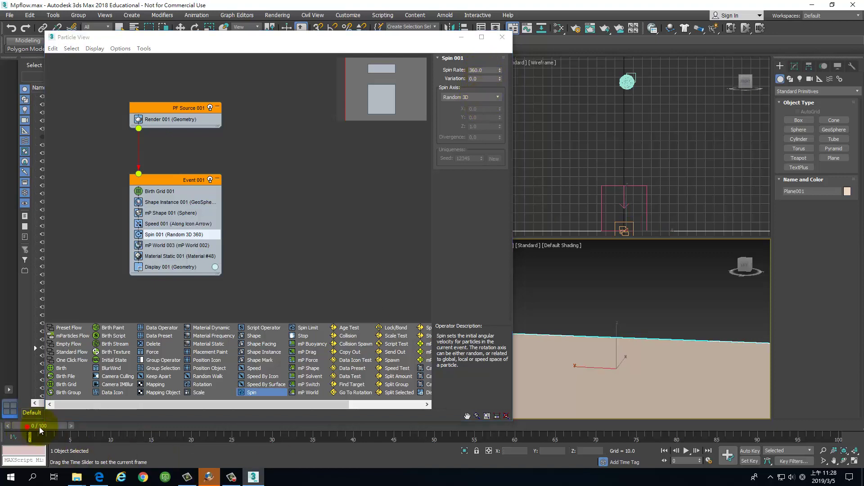
{"action": "left_click_drag", "start_coordinate": [47, 438], "coordinate": [151, 436]}
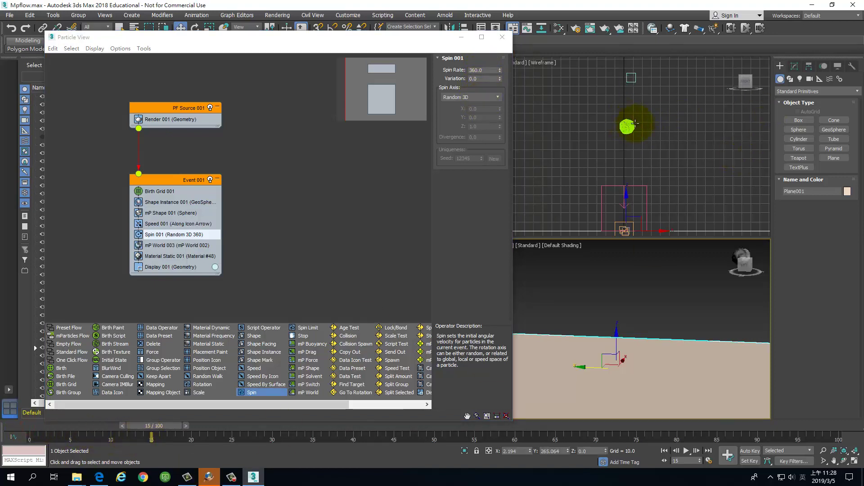
{"action": "scroll", "coordinate": [634, 123], "scroll_direction": "up", "scroll_amount": 3}
{"action": "scroll", "coordinate": [658, 139], "scroll_direction": "down", "scroll_amount": 3}
{"action": "middle_click_drag", "start_coordinate": [677, 161], "coordinate": [623, 175]}
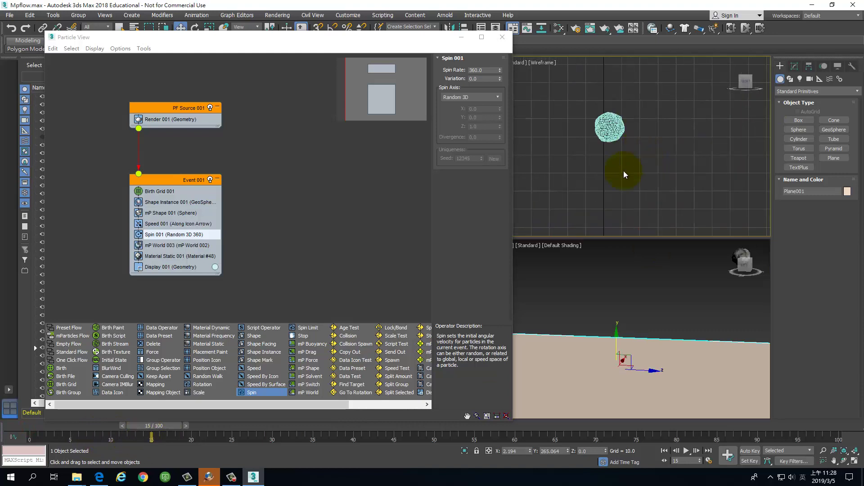
{"action": "mouse_move", "coordinate": [170, 426]}
{"action": "left_mouse_down"}
{"action": "mouse_move", "coordinate": [248, 428]}
{"action": "mouse_move", "coordinate": [421, 456]}
{"action": "left_mouse_up"}
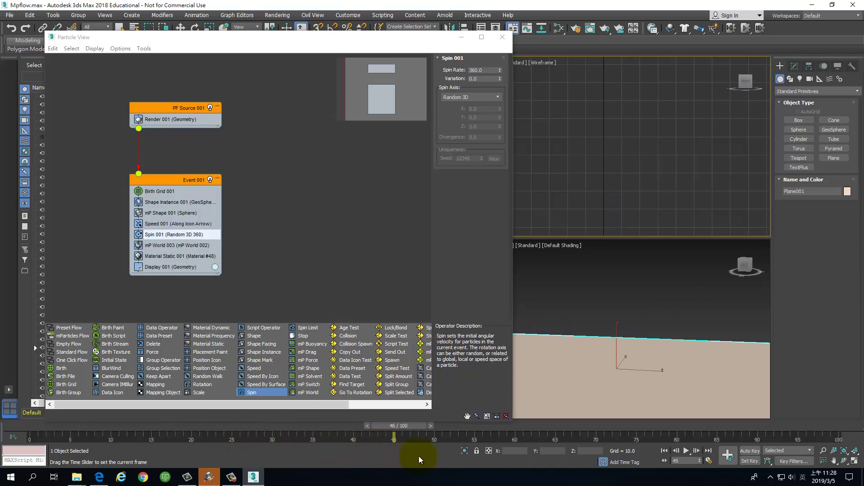
Step: Play the animation from the start to watch the rock spin, then return to frame 0
{"action": "key", "text": "w"}
{"action": "left_click", "coordinate": [665, 451]}
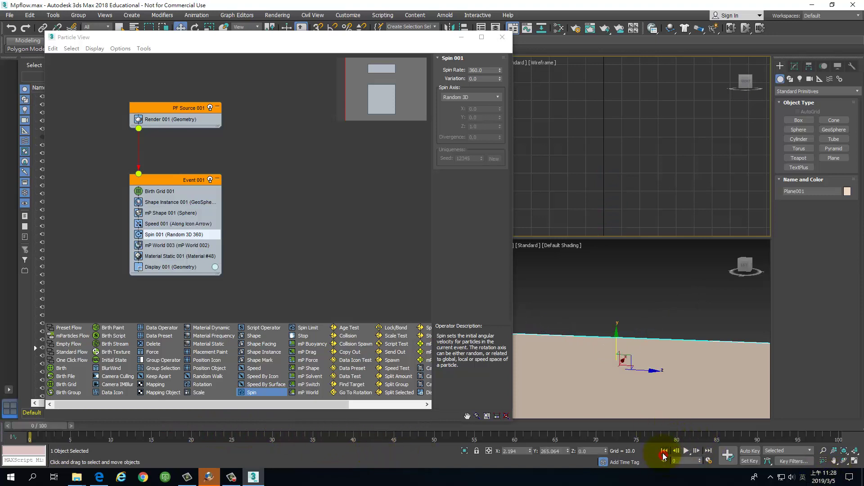
{"action": "left_click", "coordinate": [687, 451]}
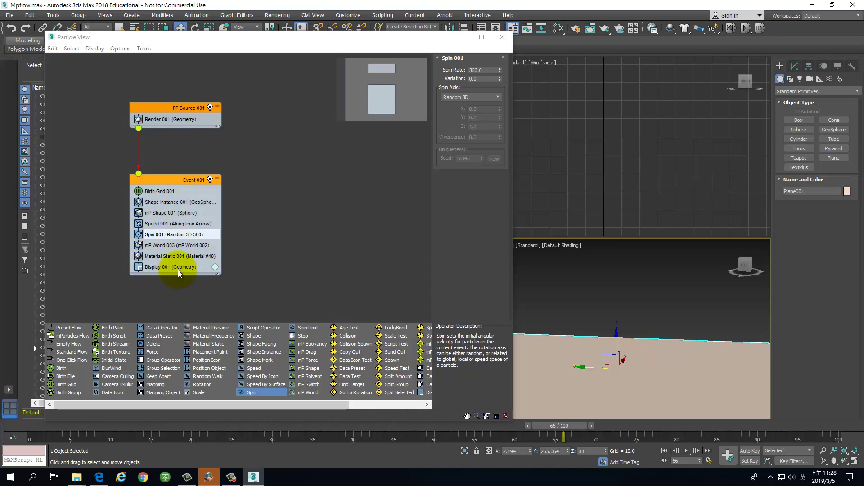
{"action": "left_click", "coordinate": [58, 427]}
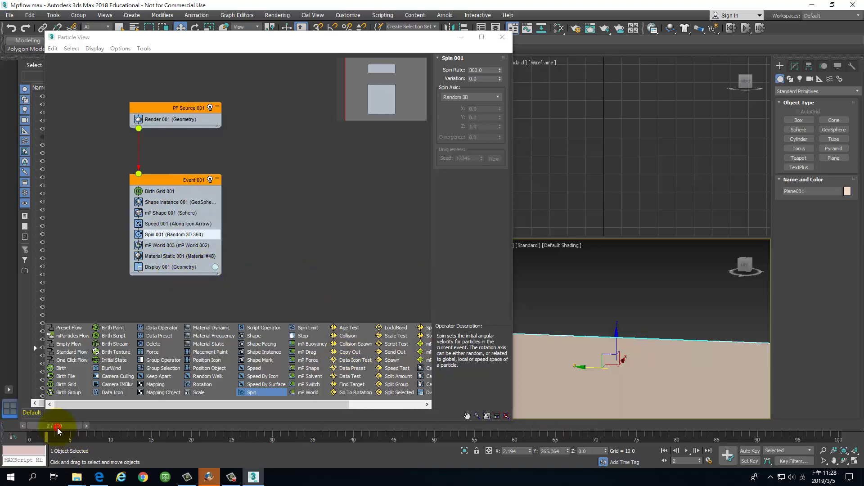
{"action": "left_click_drag", "start_coordinate": [48, 425], "coordinate": [26, 426]}
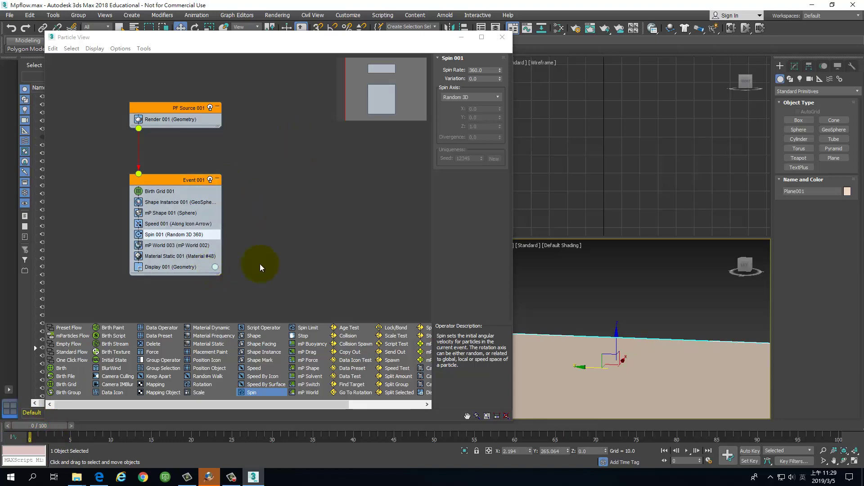
{"action": "middle_click_drag", "start_coordinate": [261, 267], "coordinate": [275, 251]}
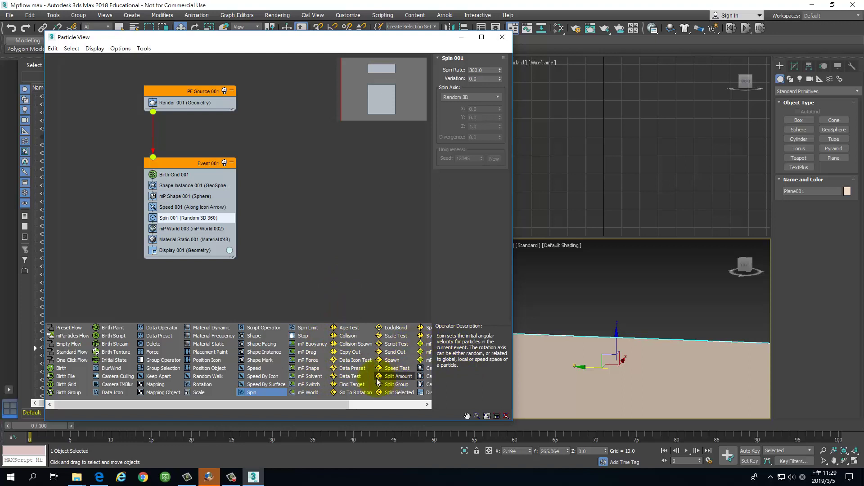
Step: Add Spawn 001 to Event 001, create Event 002 with Shape Facing, and wire Spawn into it
{"action": "left_click_drag", "start_coordinate": [392, 360], "coordinate": [215, 258]}
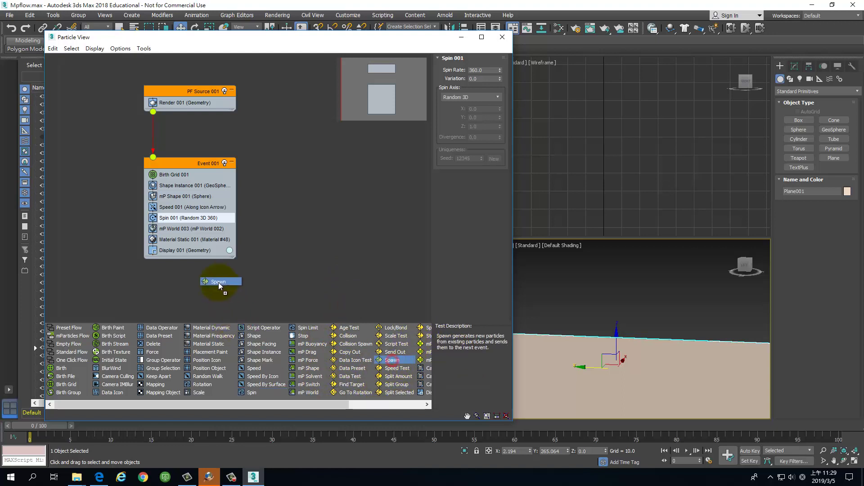
{"action": "middle_click_drag", "start_coordinate": [215, 258], "coordinate": [205, 240]}
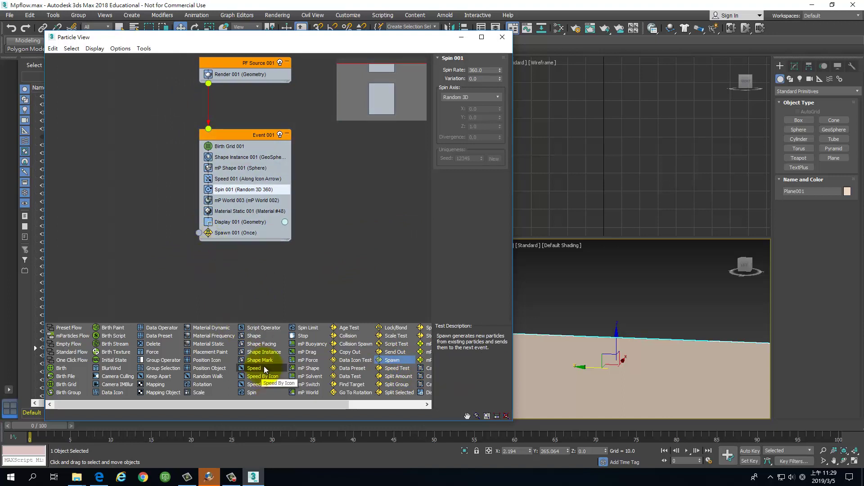
{"action": "left_click_drag", "start_coordinate": [272, 348], "coordinate": [137, 238]}
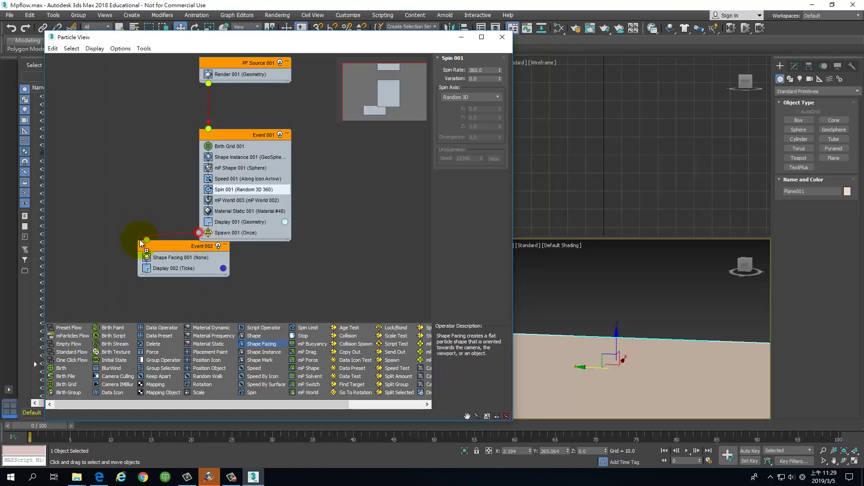
{"action": "mouse_move", "coordinate": [199, 233]}
{"action": "left_mouse_down"}
{"action": "mouse_move", "coordinate": [146, 239]}
{"action": "mouse_move", "coordinate": [125, 262]}
{"action": "left_mouse_up"}
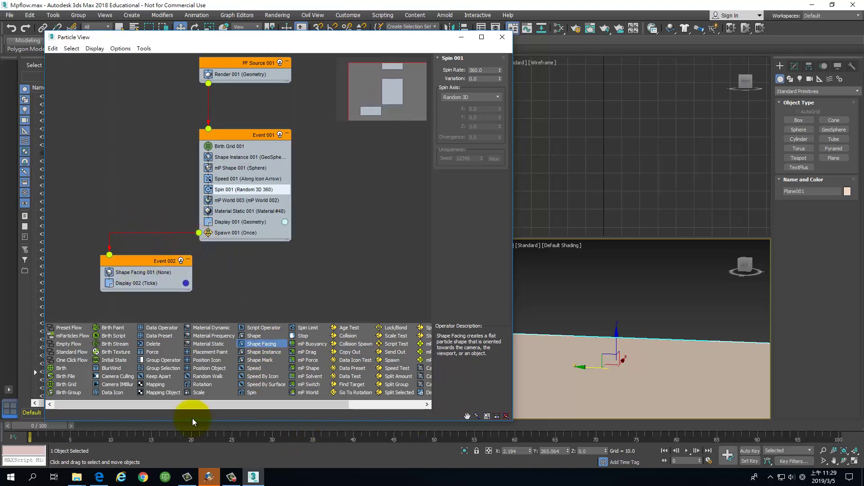
Step: Set Spawn 001 to spawn By Travel Distance with 20% inherited speed
{"action": "left_click_drag", "start_coordinate": [71, 429], "coordinate": [217, 433]}
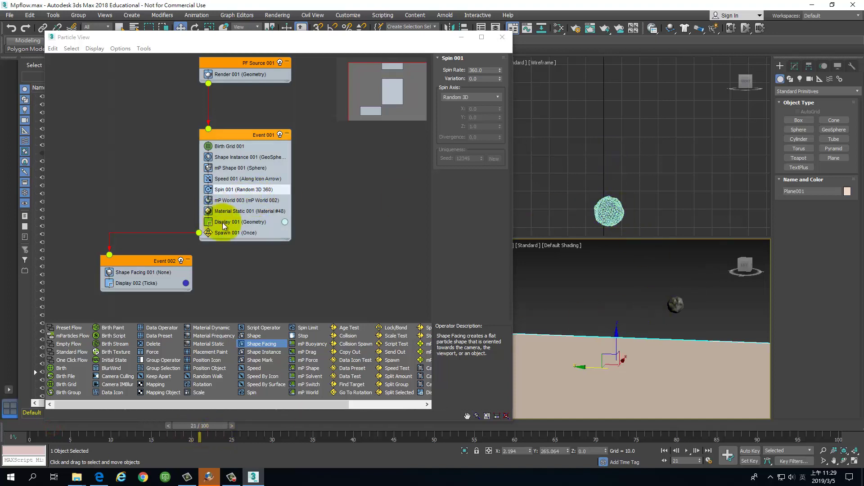
{"action": "left_click", "coordinate": [231, 233]}
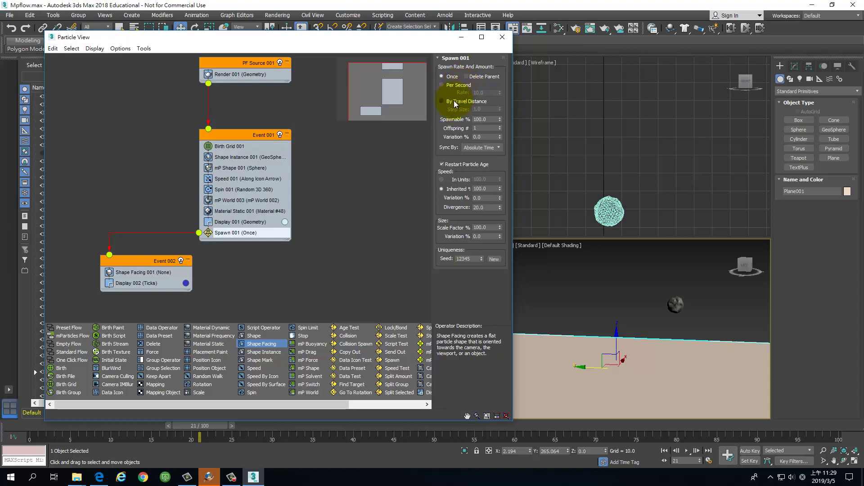
{"action": "left_click", "coordinate": [442, 101]}
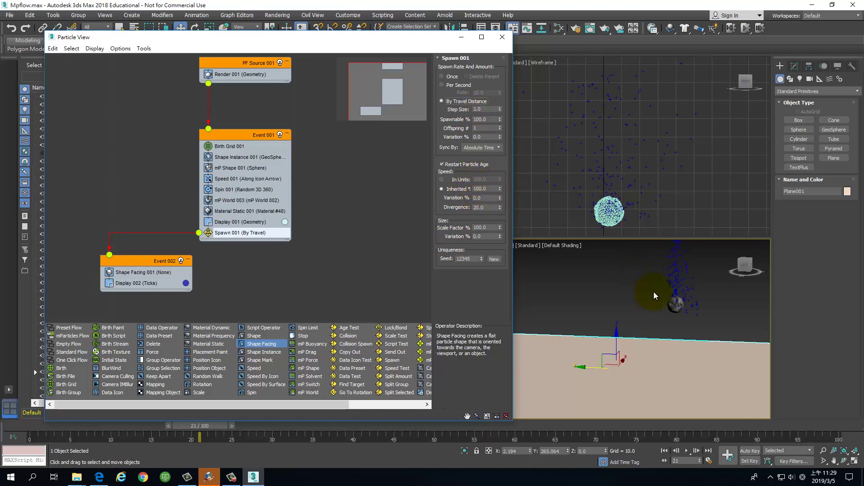
{"action": "left_click", "coordinate": [486, 188]}
{"action": "type", "text": "10"}
{"action": "key", "text": "Return"}
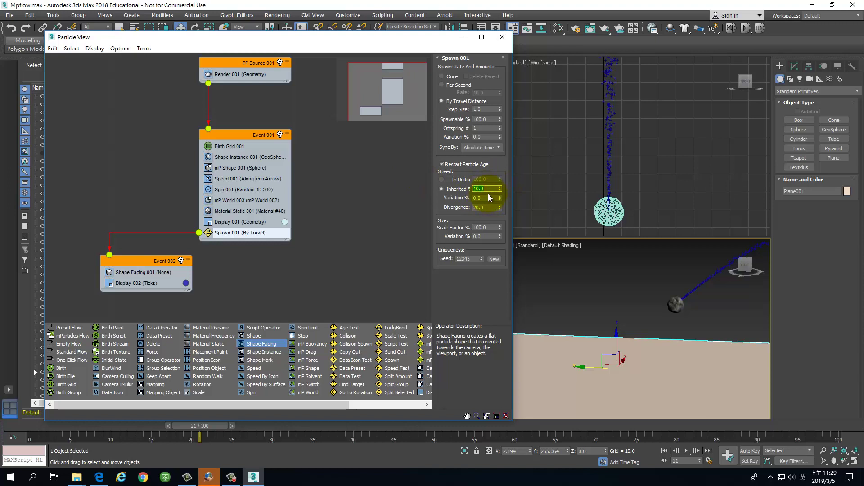
{"action": "type", "text": "20"}
{"action": "key", "text": "Return"}
Step: Set the spawn speed variation to 25% and divergence to 90
{"action": "left_click", "coordinate": [488, 198]}
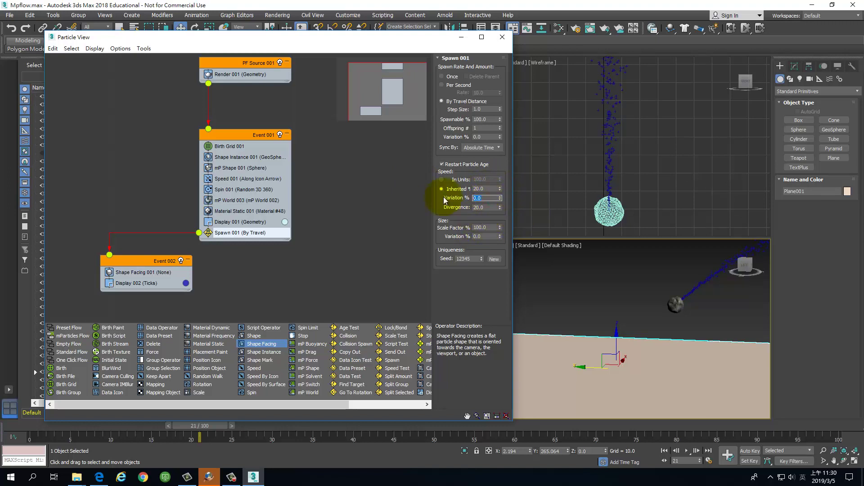
{"action": "type", "text": "25"}
{"action": "key", "text": "Return"}
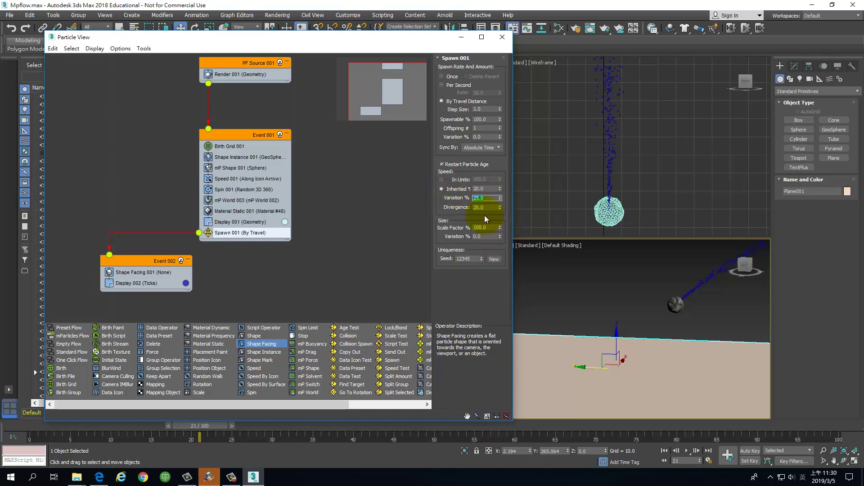
{"action": "left_click", "coordinate": [488, 207]}
{"action": "type", "text": "90"}
{"action": "key", "text": "Return"}
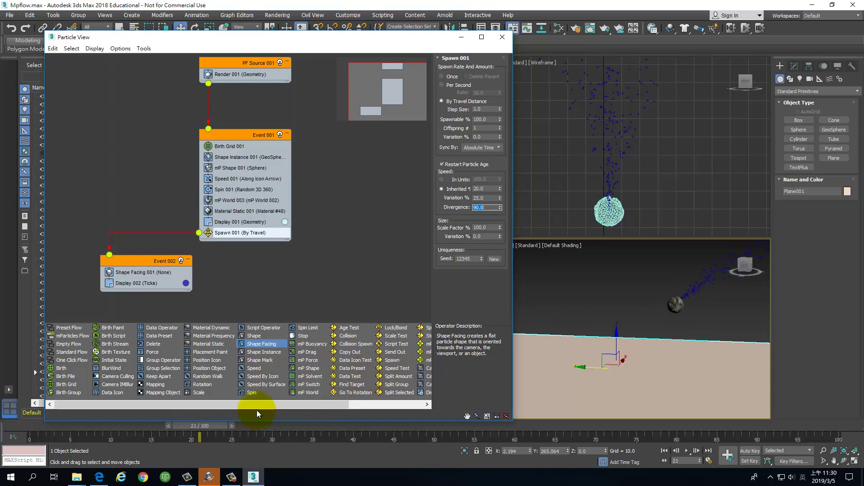
{"action": "mouse_move", "coordinate": [257, 409]}
{"action": "left_mouse_down"}
{"action": "mouse_move", "coordinate": [287, 406]}
{"action": "mouse_move", "coordinate": [228, 396]}
{"action": "left_mouse_up"}
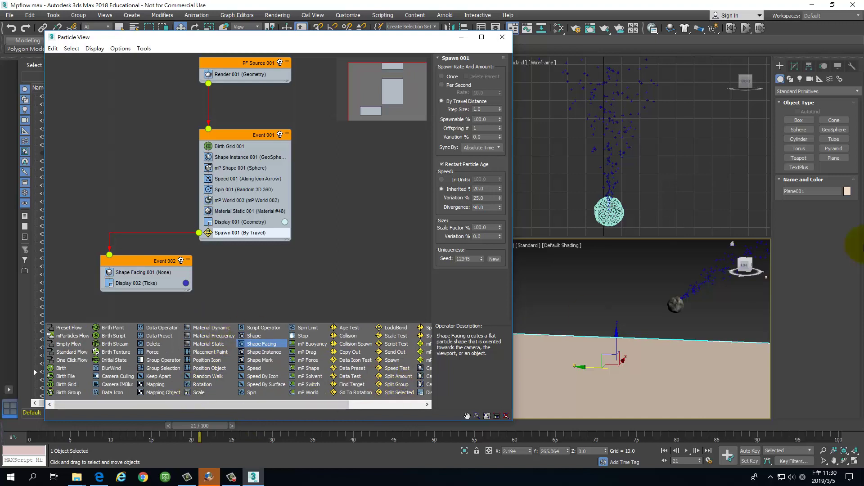
Step: Open Shape Facing 001's settings, then create PhysCamera001 from the perspective view with Ctrl+C
{"action": "left_click", "coordinate": [108, 263]}
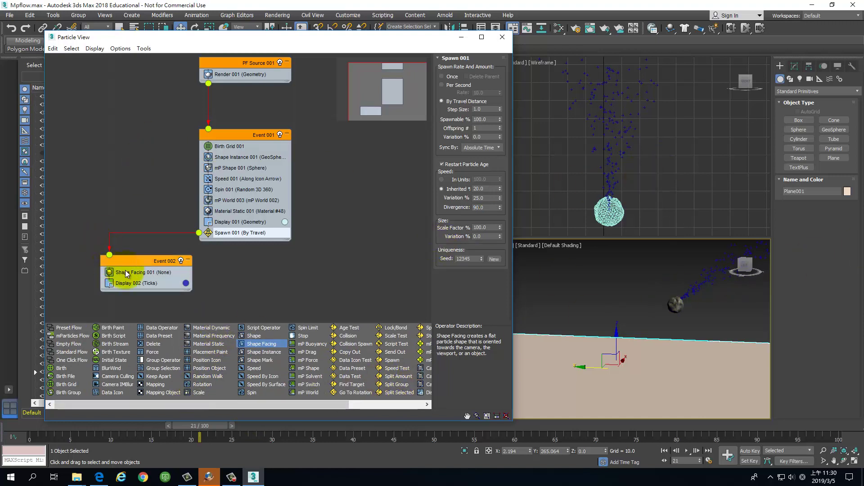
{"action": "left_click", "coordinate": [126, 272]}
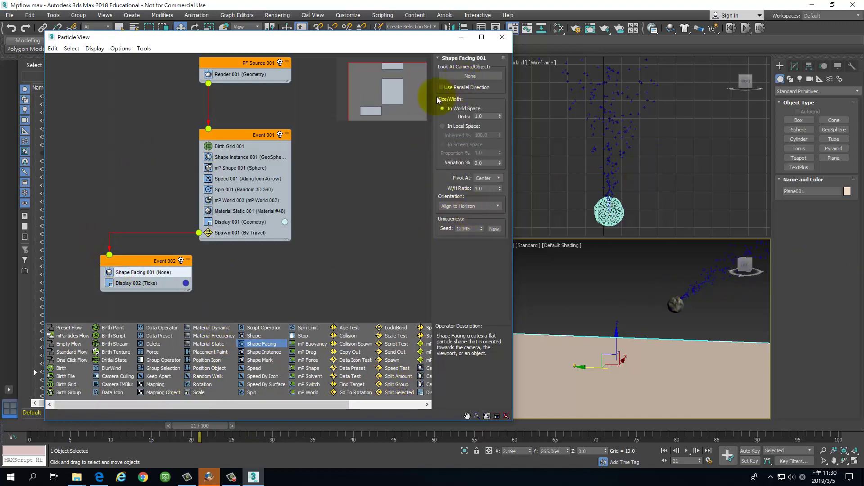
{"action": "left_click", "coordinate": [782, 67]}
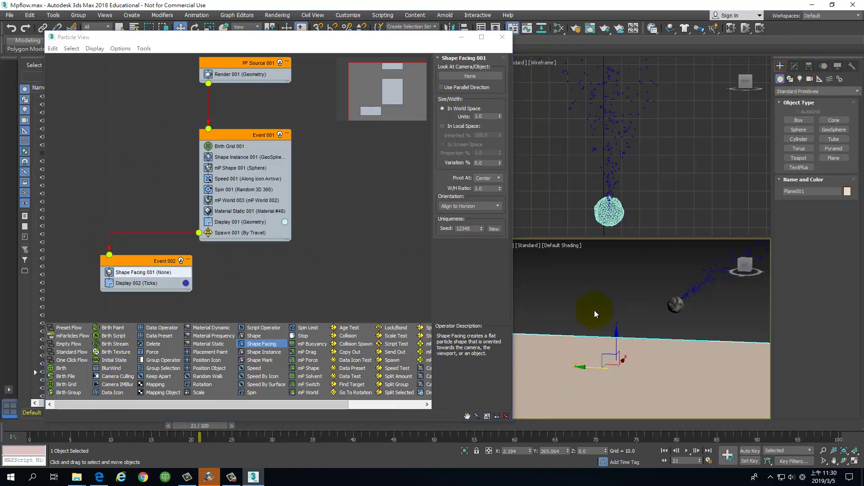
{"action": "left_click", "coordinate": [789, 79]}
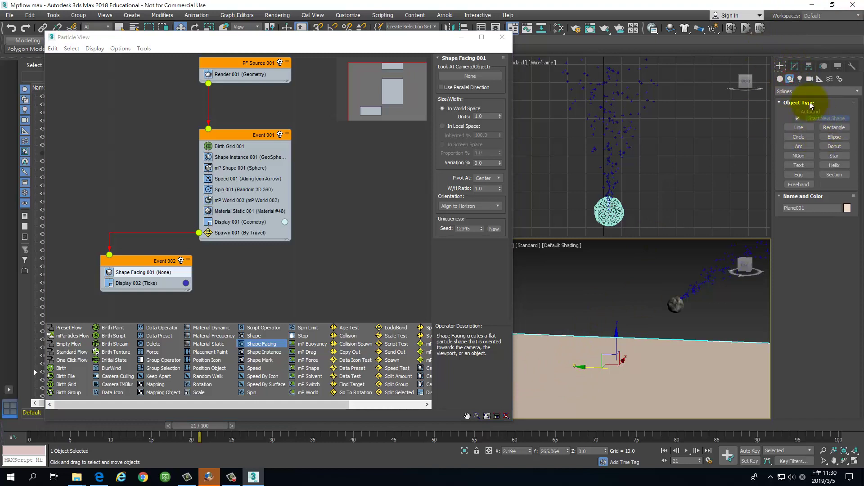
{"action": "left_click", "coordinate": [818, 91]}
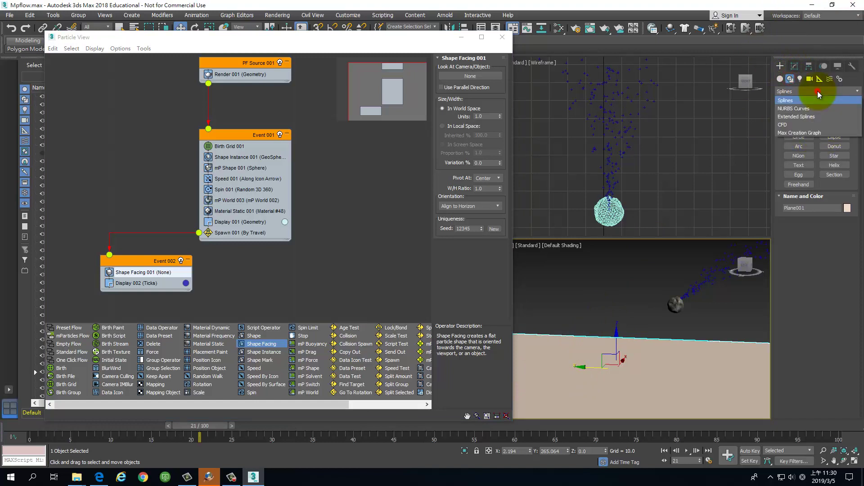
{"action": "left_click", "coordinate": [782, 80]}
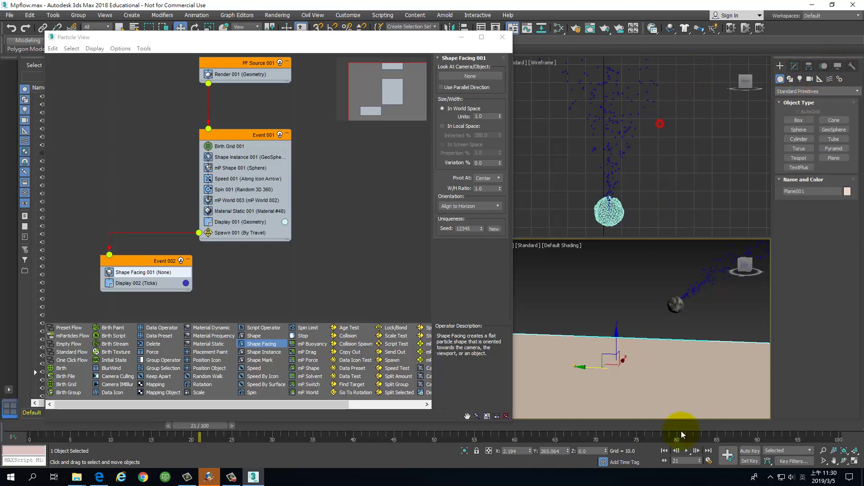
{"action": "left_click", "coordinate": [634, 286]}
{"action": "key", "text": "ctrl+c"}
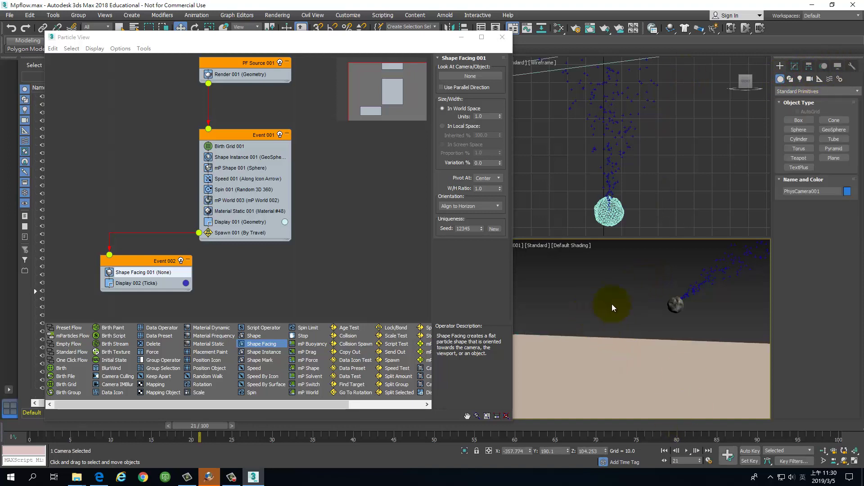
{"action": "mouse_move", "coordinate": [435, 37]}
{"action": "left_mouse_down"}
{"action": "mouse_move", "coordinate": [382, 14]}
{"action": "mouse_move", "coordinate": [403, 12]}
{"action": "left_mouse_up"}
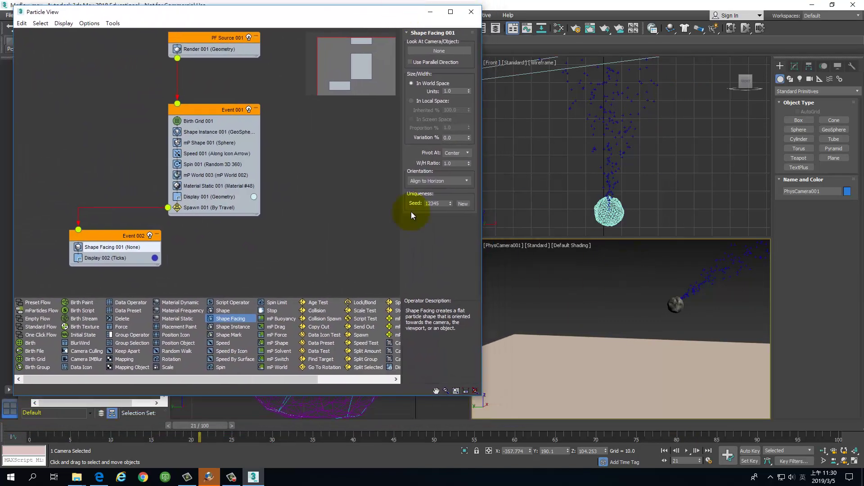
Step: Change Display 002's Type from Ticks to Geometry for the trail particles
{"action": "left_click", "coordinate": [108, 251]}
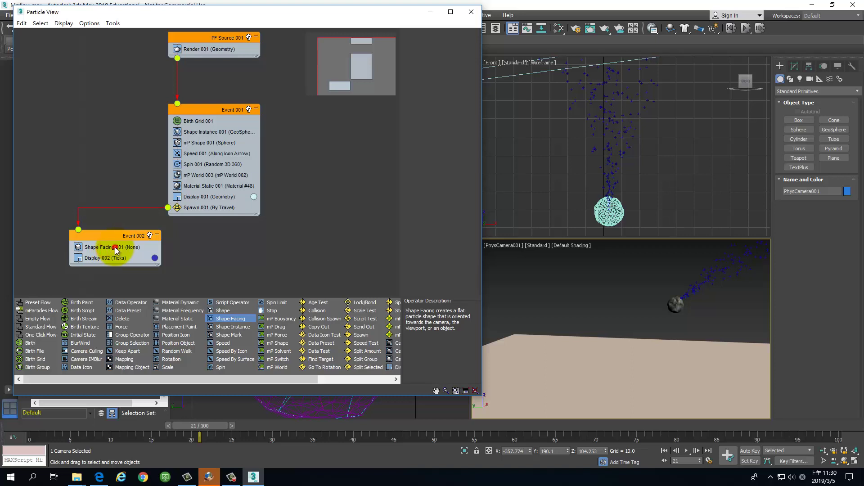
{"action": "left_click", "coordinate": [115, 247]}
{"action": "left_click", "coordinate": [121, 258]}
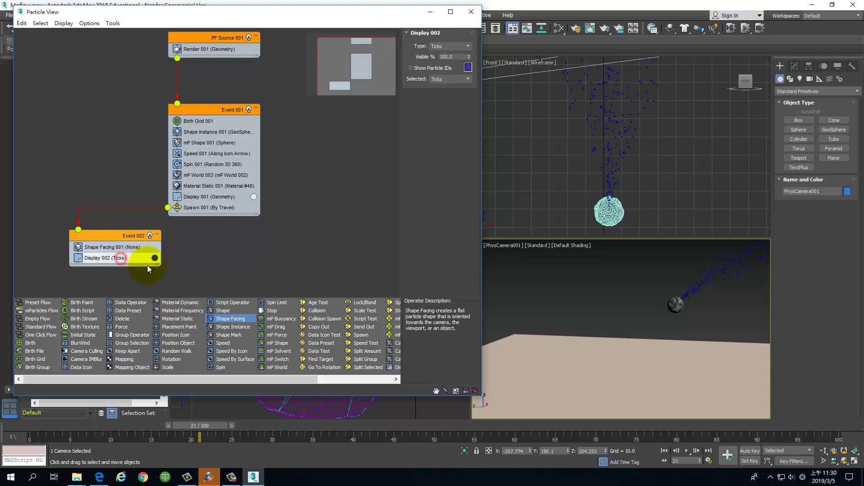
{"action": "left_click", "coordinate": [467, 44]}
{"action": "left_click", "coordinate": [449, 91]}
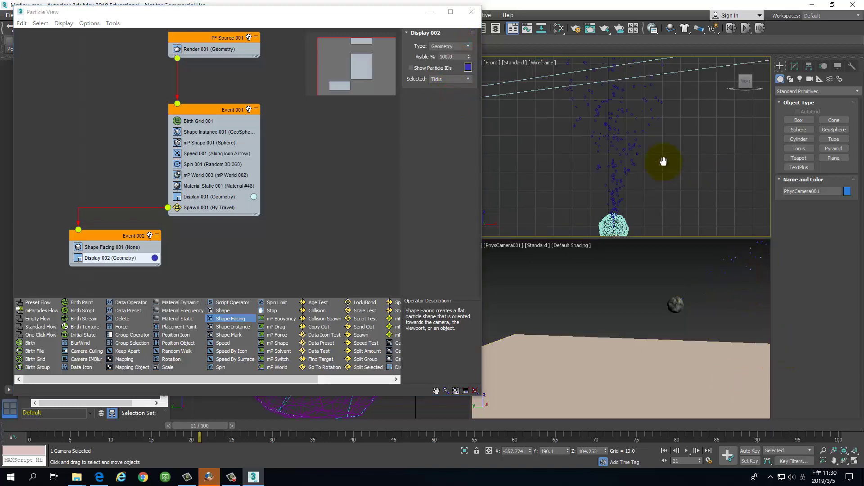
Step: Pan the front view to the sphere and reselect Shape Facing 001 in Event 002
{"action": "scroll", "coordinate": [602, 149], "scroll_direction": "up", "scroll_amount": 3}
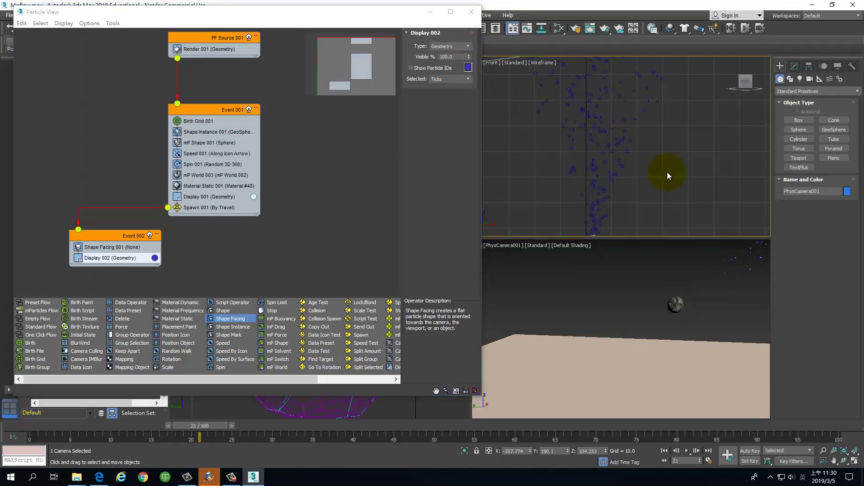
{"action": "left_click", "coordinate": [598, 130]}
{"action": "middle_click_drag", "start_coordinate": [609, 179], "coordinate": [585, 192]}
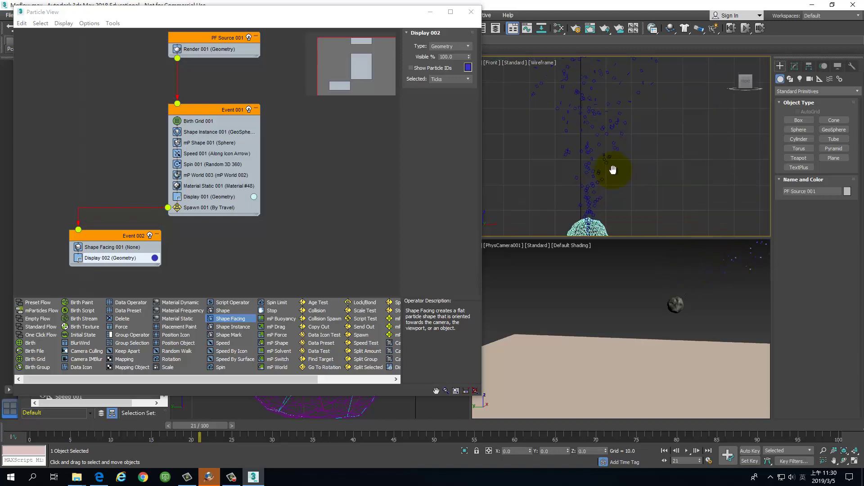
{"action": "left_click", "coordinate": [112, 272]}
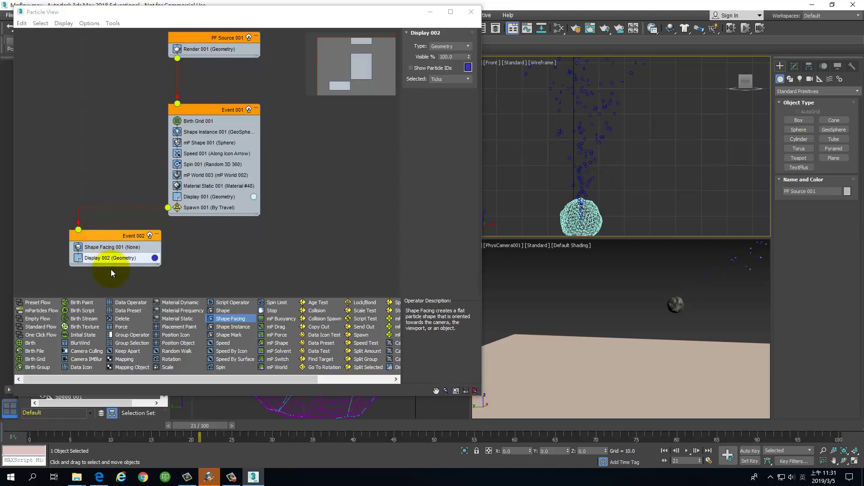
{"action": "left_click", "coordinate": [113, 249]}
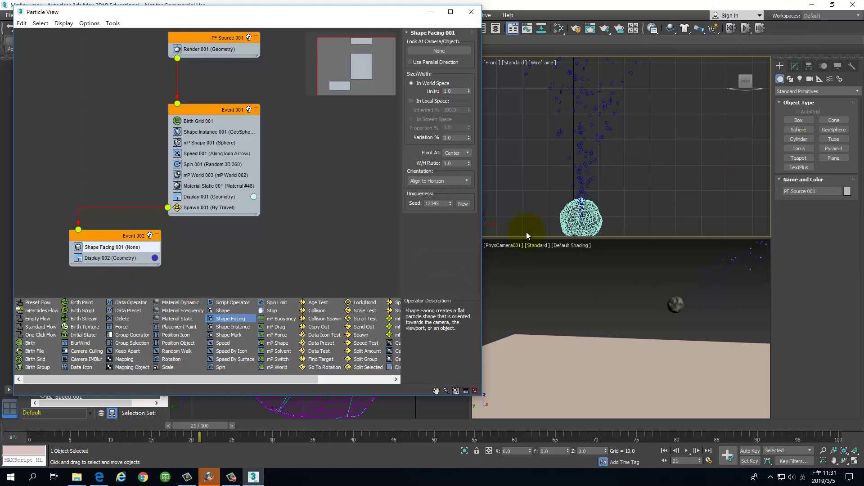
Step: Set Shape Facing 001 to 5-unit squares that look at PhysCamera001
{"action": "left_click", "coordinate": [460, 90]}
{"action": "type", "text": "5"}
{"action": "key", "text": "Return"}
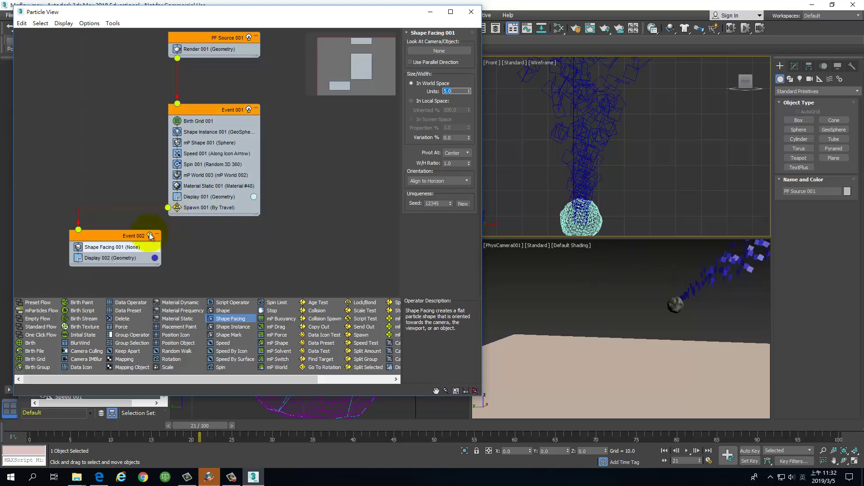
{"action": "left_click", "coordinate": [450, 53]}
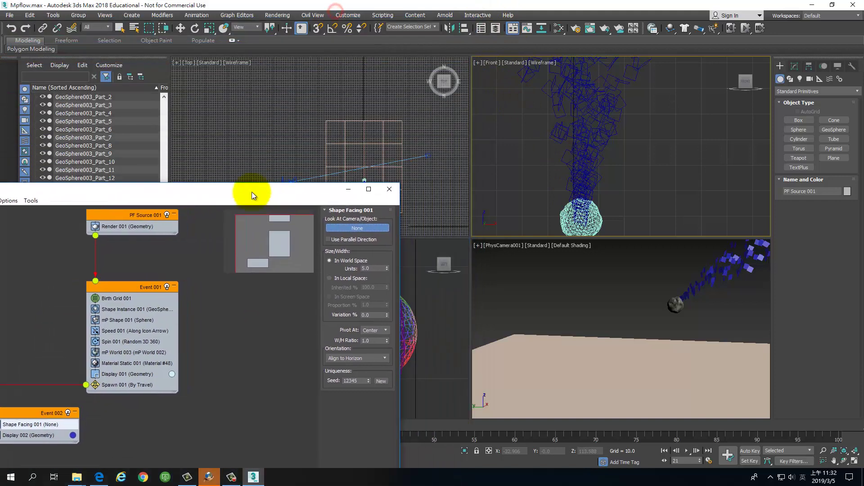
{"action": "left_click_drag", "start_coordinate": [333, 29], "coordinate": [231, 275]}
{"action": "left_click", "coordinate": [285, 183]}
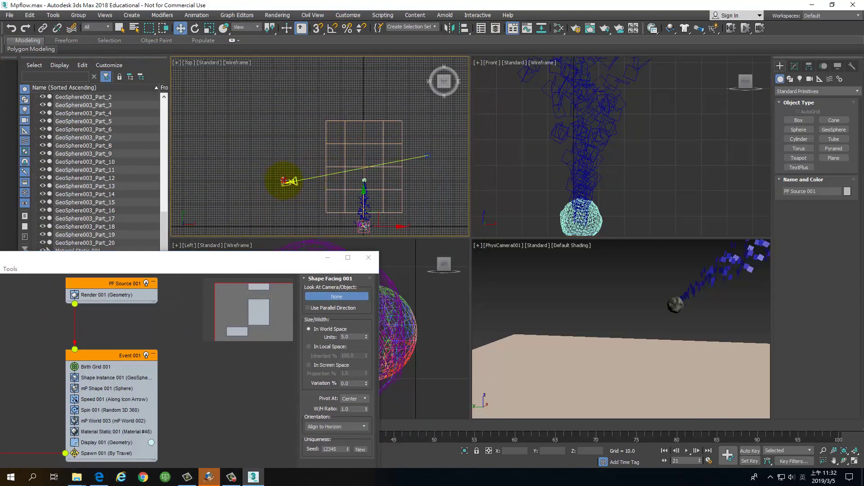
{"action": "left_click_drag", "start_coordinate": [255, 261], "coordinate": [391, 25]}
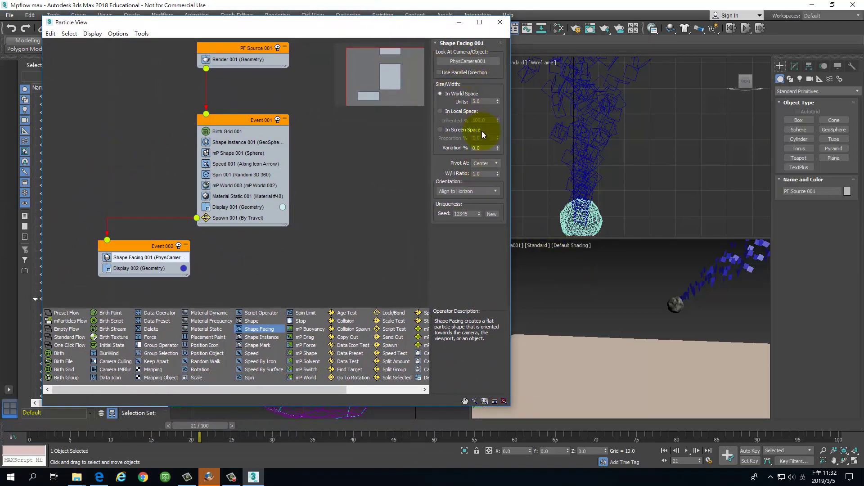
Step: Scrub the timeline to preview the trail, and add a Scale operator to Event 002
{"action": "left_click", "coordinate": [601, 291]}
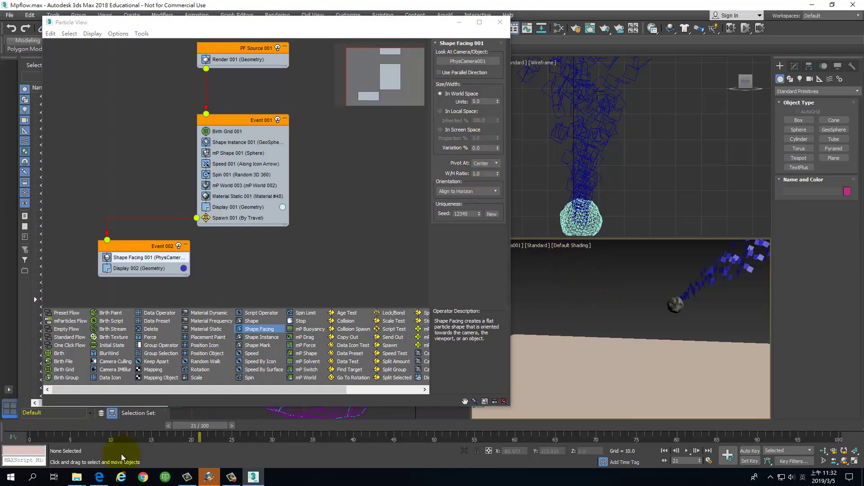
{"action": "left_click_drag", "start_coordinate": [44, 429], "coordinate": [200, 435]}
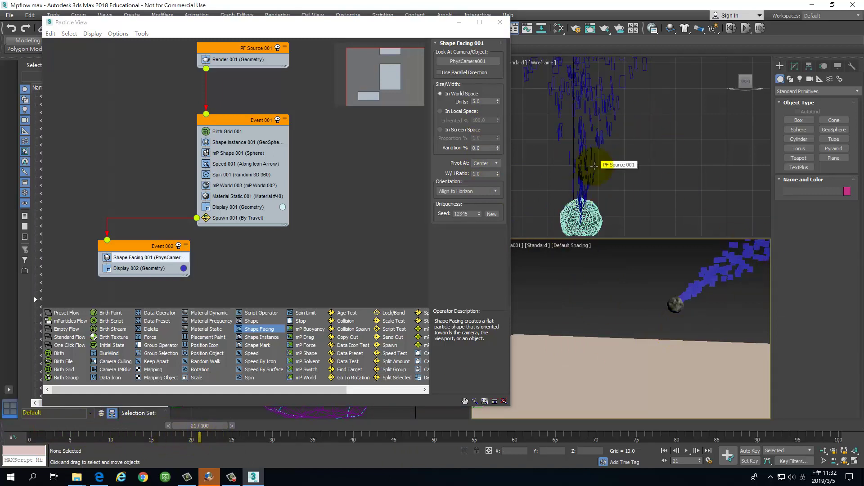
{"action": "left_click", "coordinate": [261, 332]}
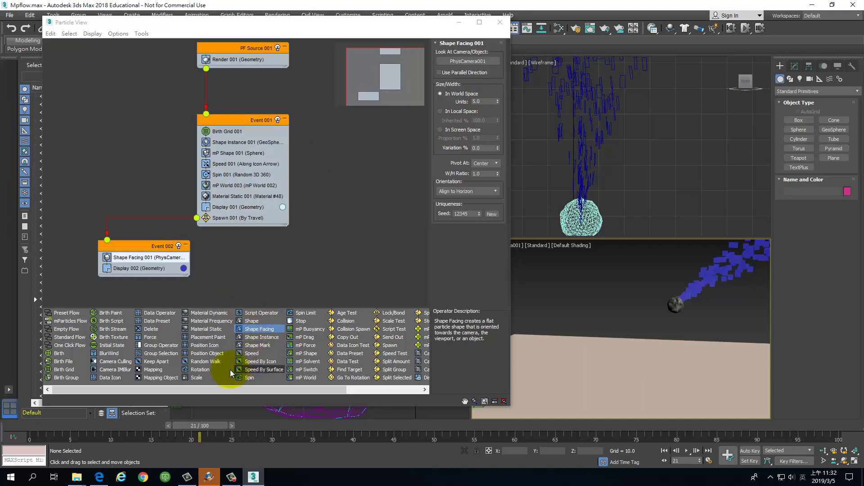
{"action": "left_click_drag", "start_coordinate": [198, 378], "coordinate": [184, 262]}
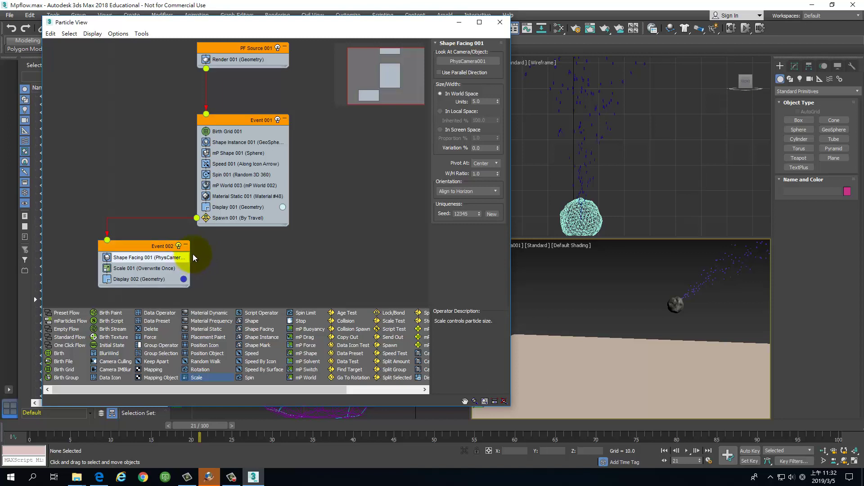
Step: Set the Scale 001 type to Relative Successive after rechecking the 5.0 square width
{"action": "left_click", "coordinate": [126, 268]}
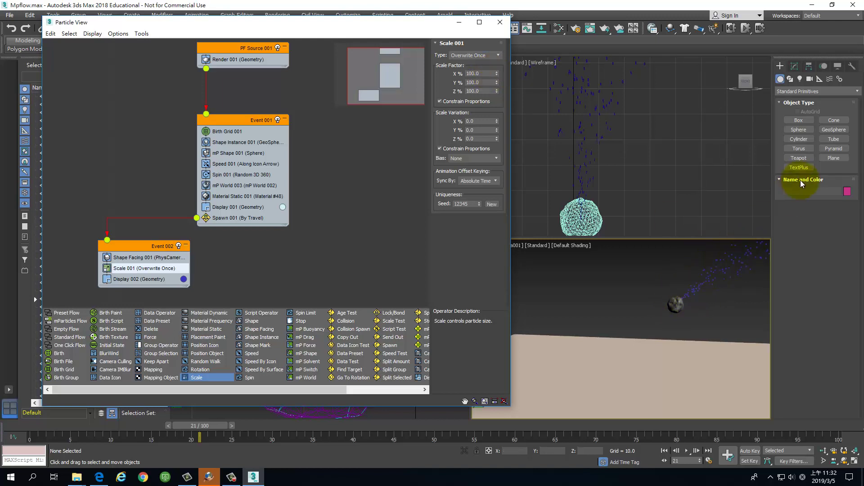
{"action": "left_click", "coordinate": [149, 257]}
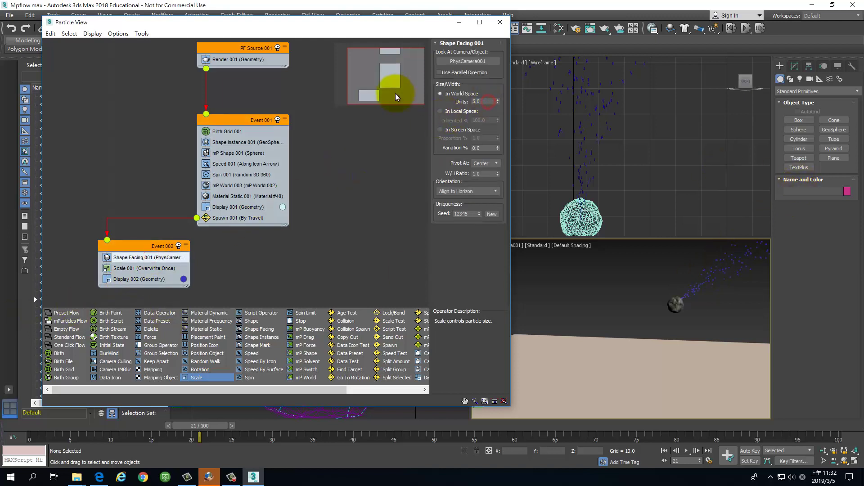
{"action": "left_click", "coordinate": [486, 101]}
{"action": "type", "text": "10"}
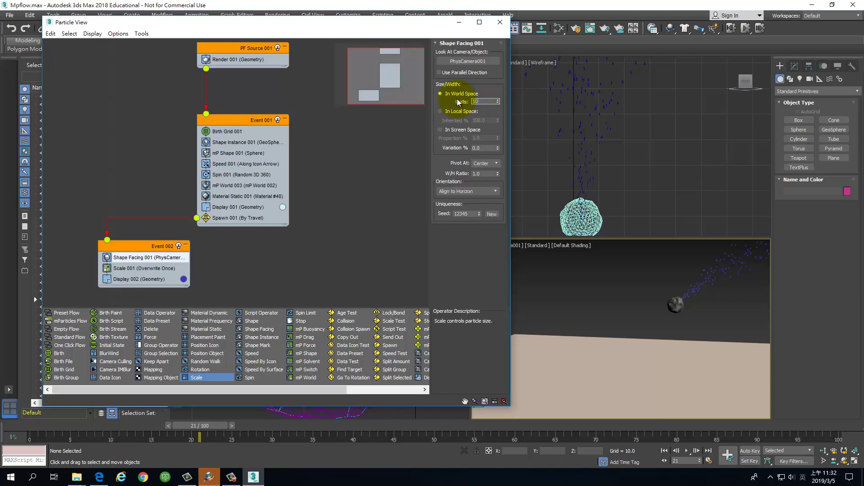
{"action": "left_click", "coordinate": [183, 265]}
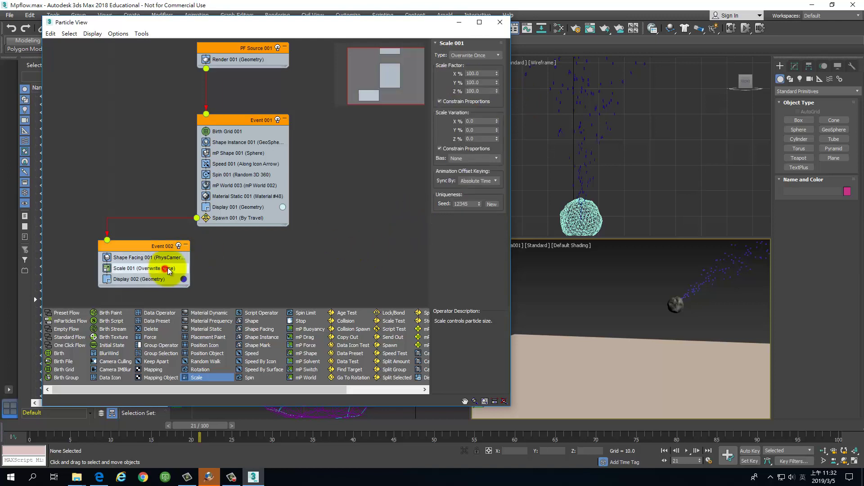
{"action": "left_click", "coordinate": [479, 56]}
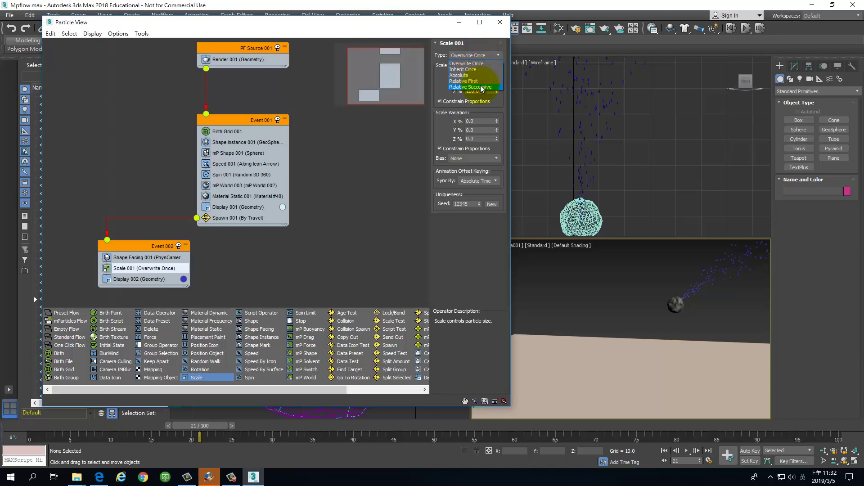
{"action": "left_click", "coordinate": [480, 86]}
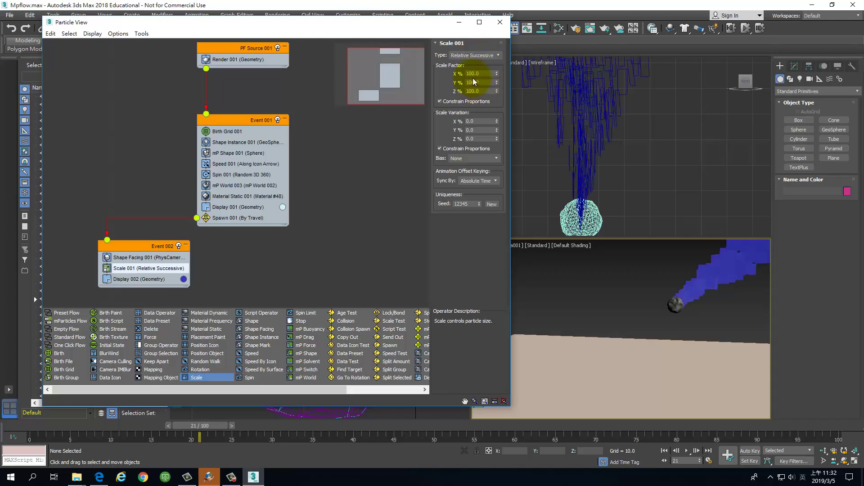
Step: Set scale variation to 3.0 biased Towards Maximum, and bring a Delete operator over Event 002
{"action": "scroll", "coordinate": [661, 121], "scroll_direction": "down", "scroll_amount": 3}
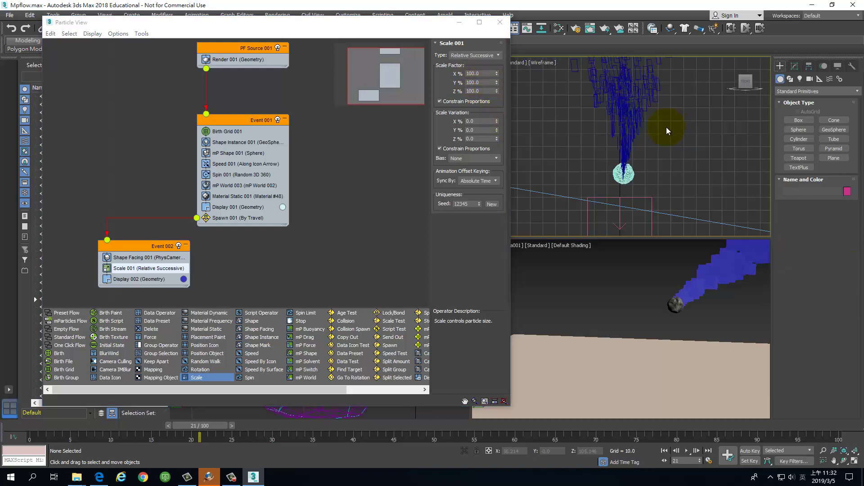
{"action": "scroll", "coordinate": [666, 126], "scroll_direction": "down", "scroll_amount": 2}
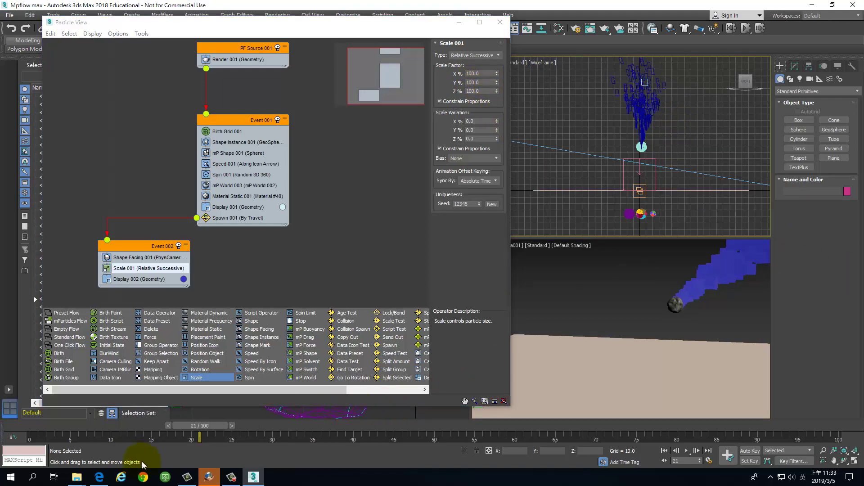
{"action": "left_click_drag", "start_coordinate": [223, 428], "coordinate": [251, 426]}
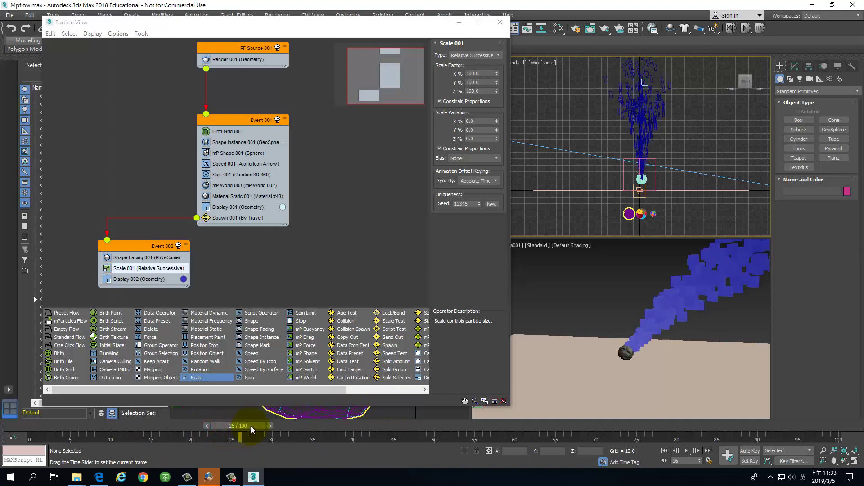
{"action": "left_click", "coordinate": [497, 120]}
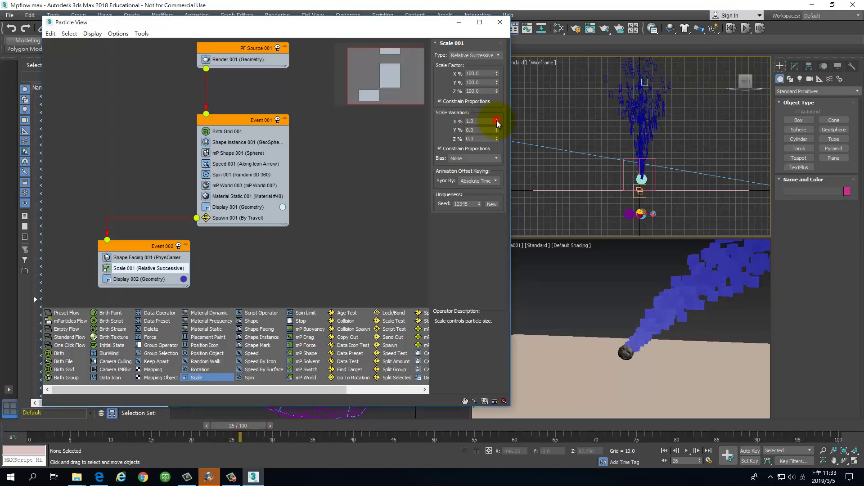
{"action": "left_click", "coordinate": [481, 158]}
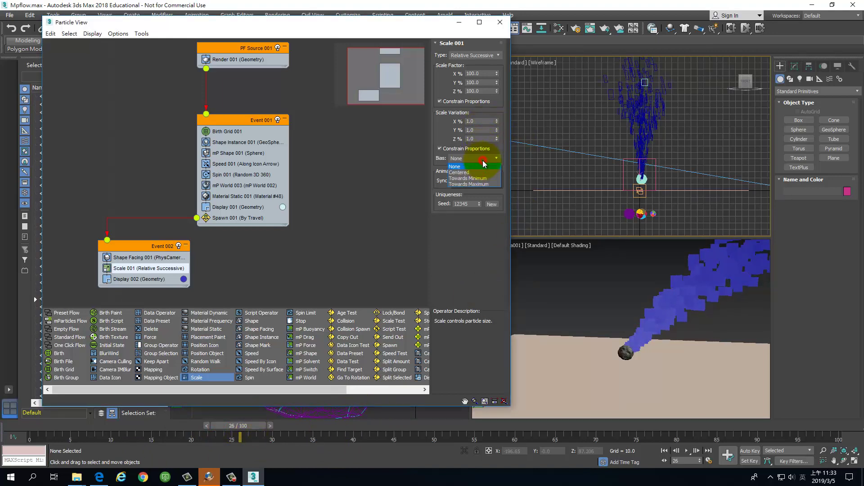
{"action": "left_click", "coordinate": [473, 184]}
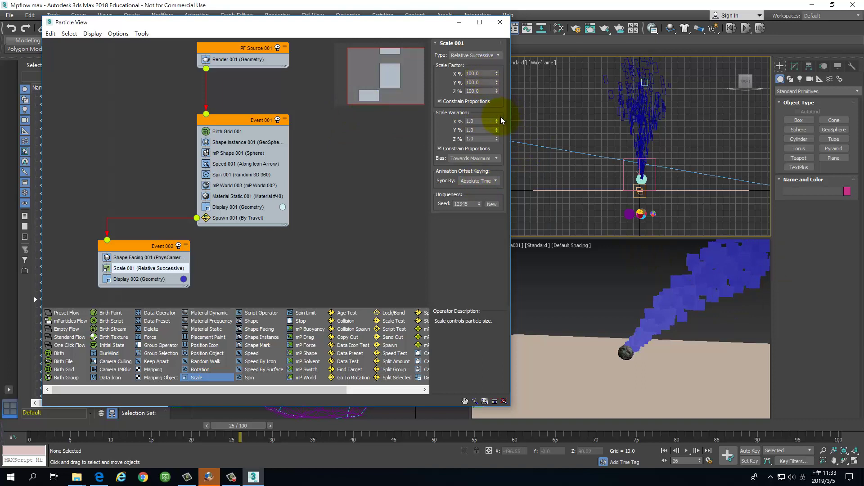
{"action": "left_click_drag", "start_coordinate": [496, 120], "coordinate": [496, 120]}
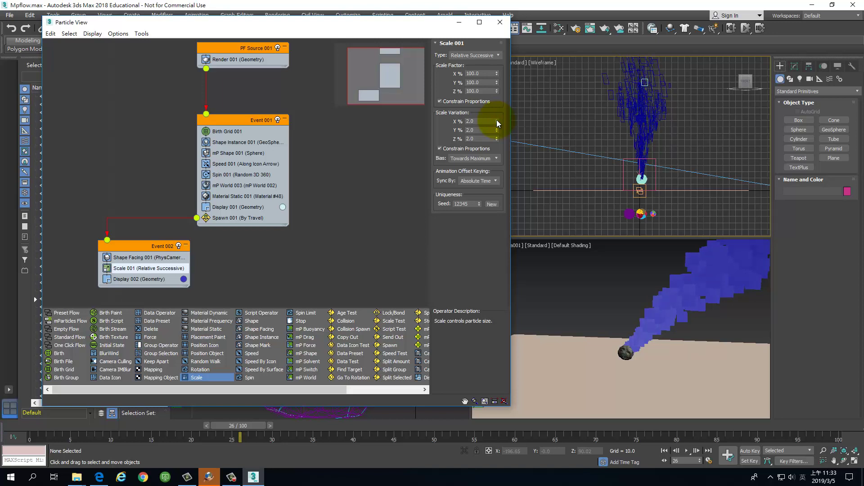
{"action": "left_click", "coordinate": [497, 121]}
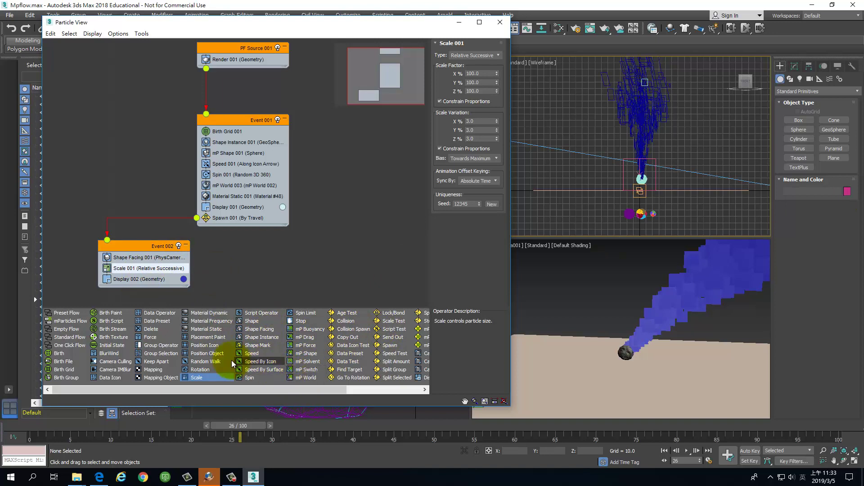
{"action": "left_click_drag", "start_coordinate": [151, 329], "coordinate": [180, 287]}
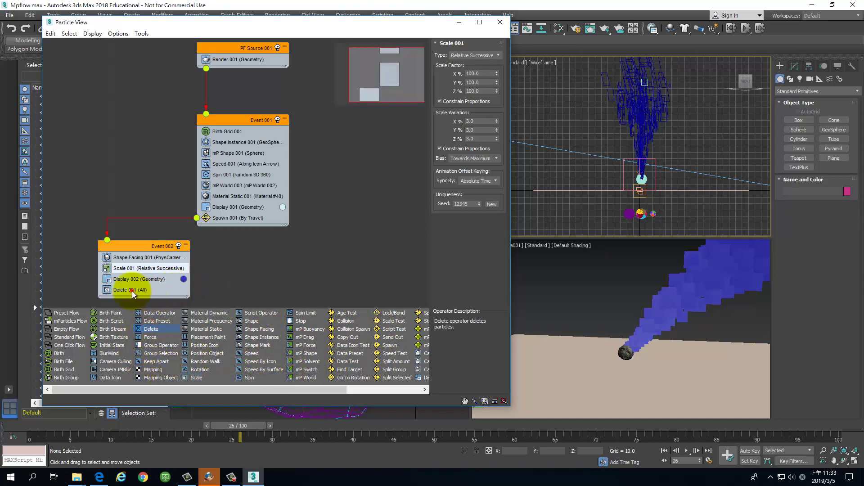
Step: Add Delete 001 to Event 002, set to delete By Particle Age with trial life span values
{"action": "left_click", "coordinate": [132, 291]}
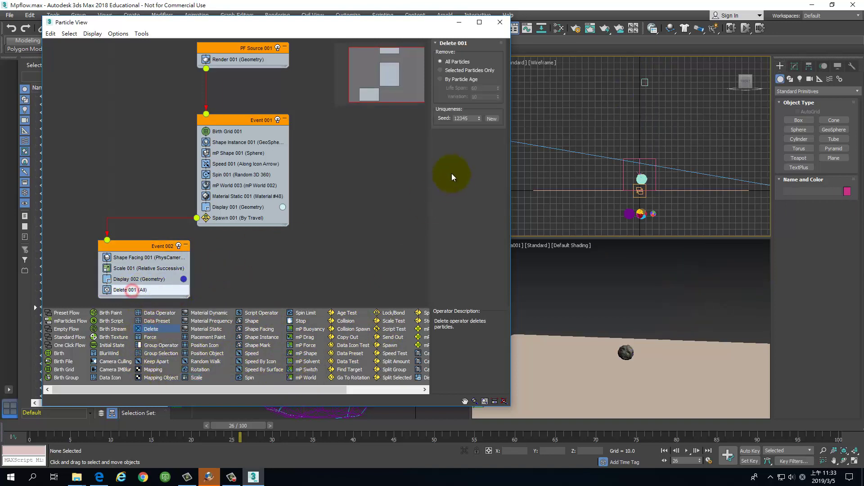
{"action": "left_click", "coordinate": [443, 79]}
{"action": "type", "text": "50"}
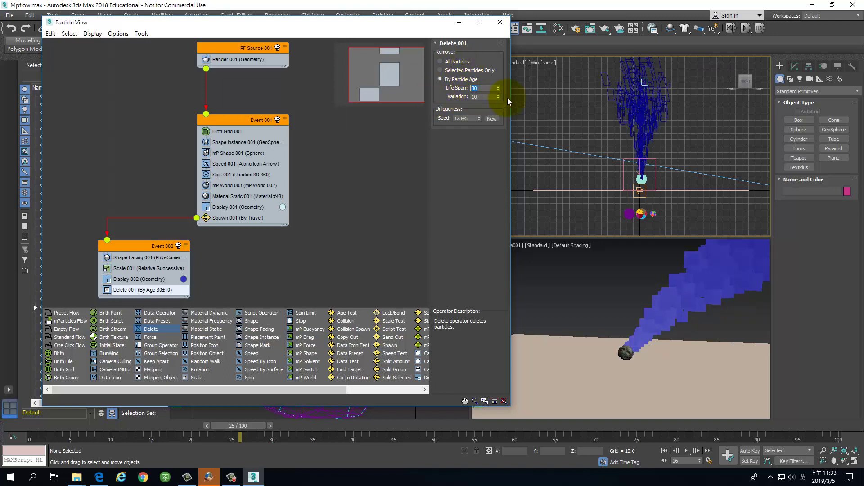
{"action": "left_click", "coordinate": [478, 96]}
{"action": "type", "text": "5"}
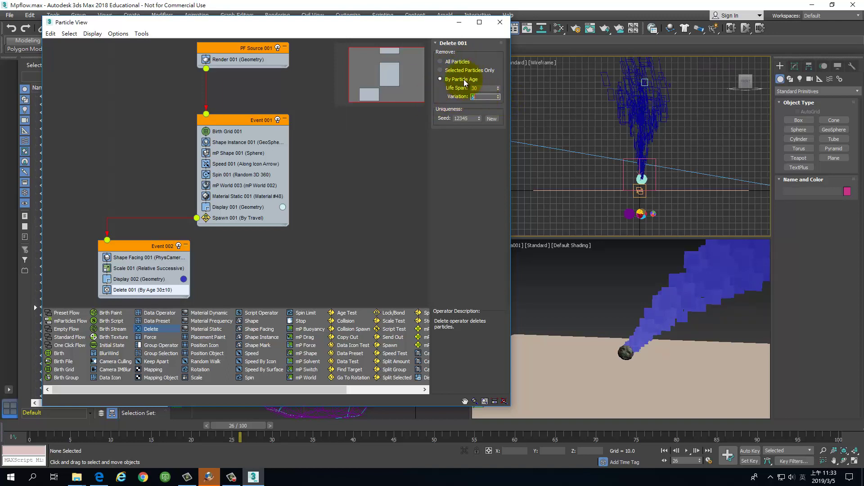
{"action": "key", "text": "Return"}
Step: Preview at frame 44, then set Life Span 10 and Variation 2 and rewind to frame 0
{"action": "left_click_drag", "start_coordinate": [247, 425], "coordinate": [397, 423]}
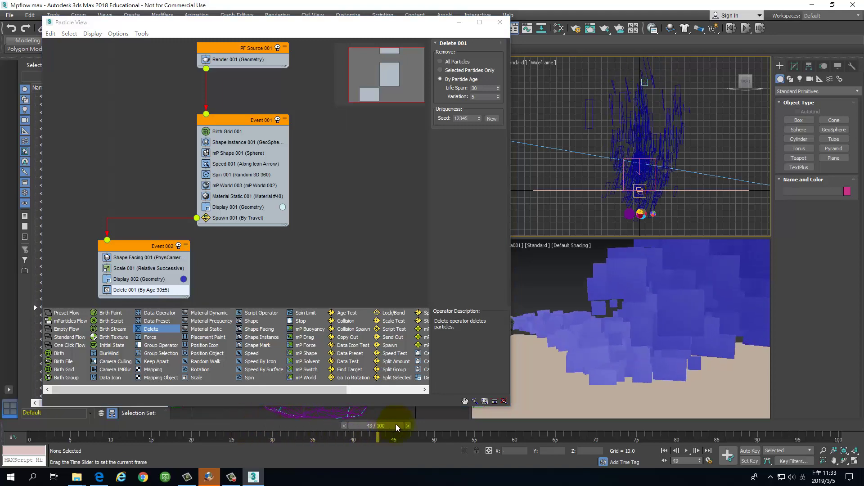
{"action": "left_click", "coordinate": [662, 127]}
{"action": "left_click", "coordinate": [518, 80]}
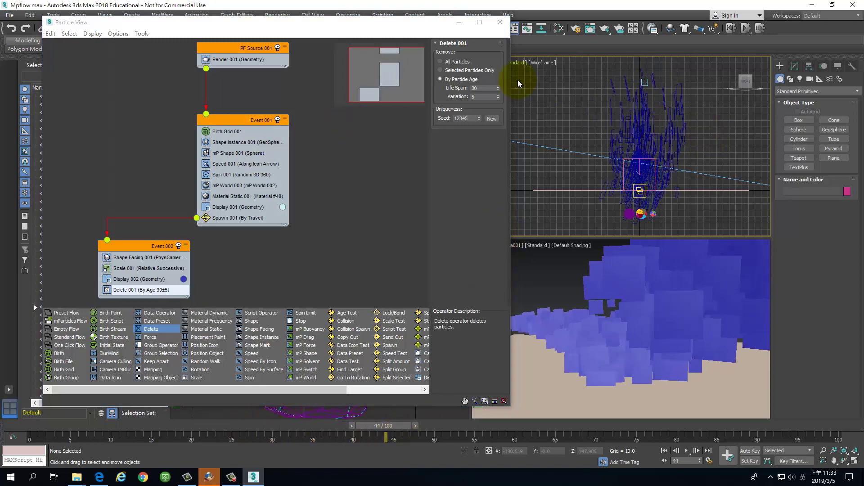
{"action": "left_click", "coordinate": [481, 96]}
{"action": "type", "text": "10"}
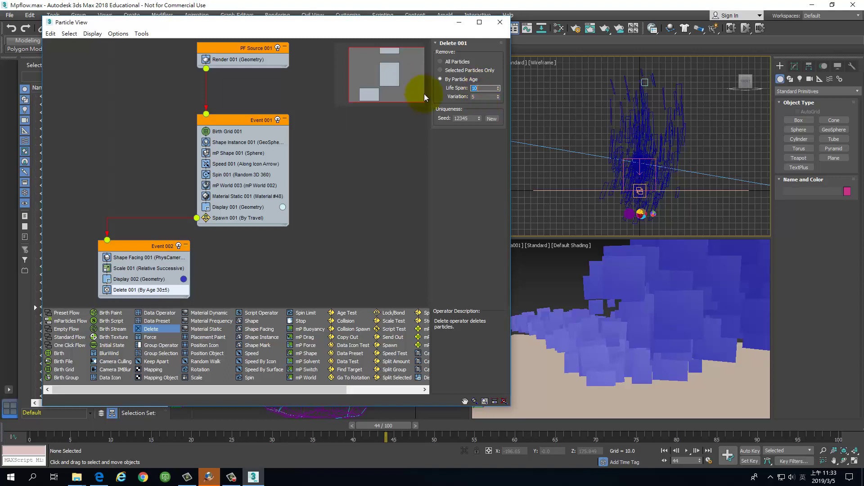
{"action": "key", "text": "Return"}
{"action": "left_click", "coordinate": [486, 96]}
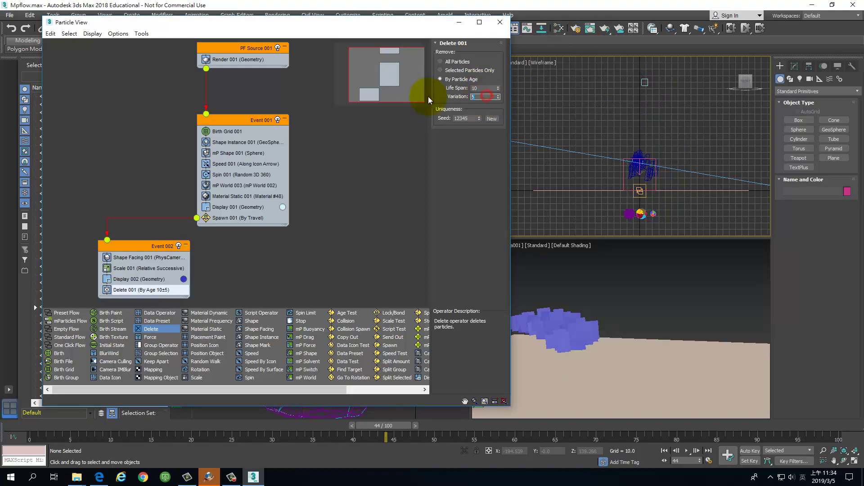
{"action": "type", "text": "2"}
{"action": "key", "text": "Return"}
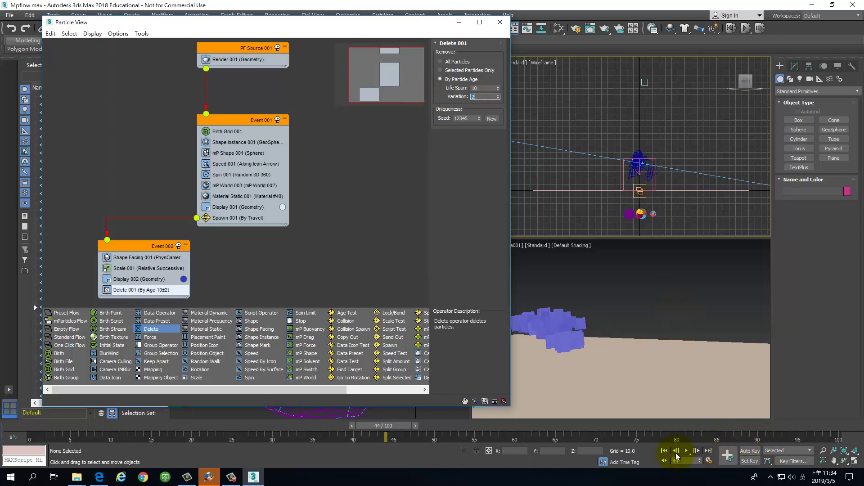
{"action": "left_click", "coordinate": [664, 451]}
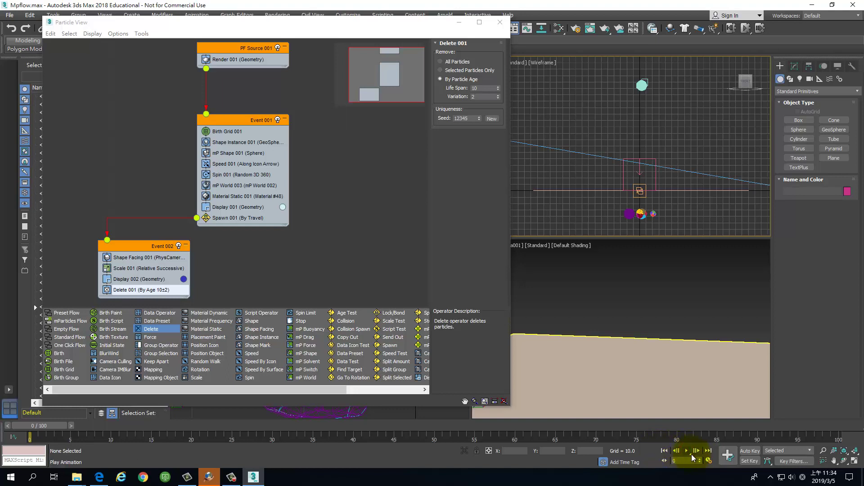
{"action": "left_click", "coordinate": [689, 451]}
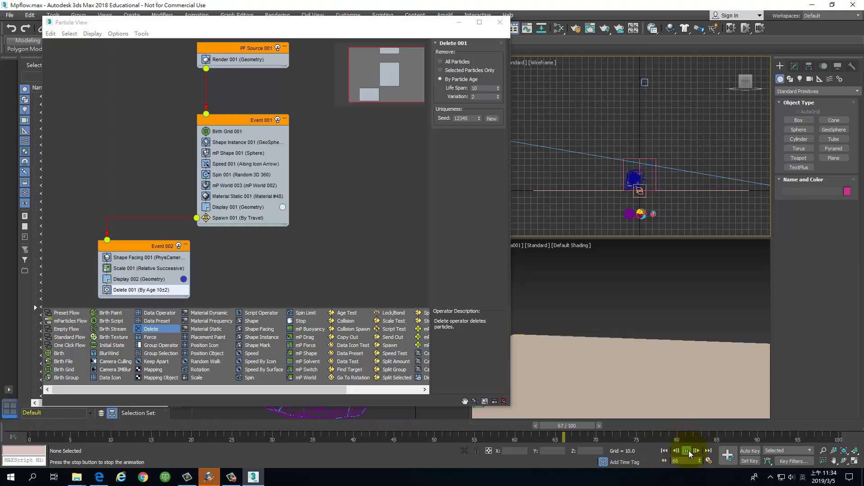
{"action": "left_click", "coordinate": [687, 451]}
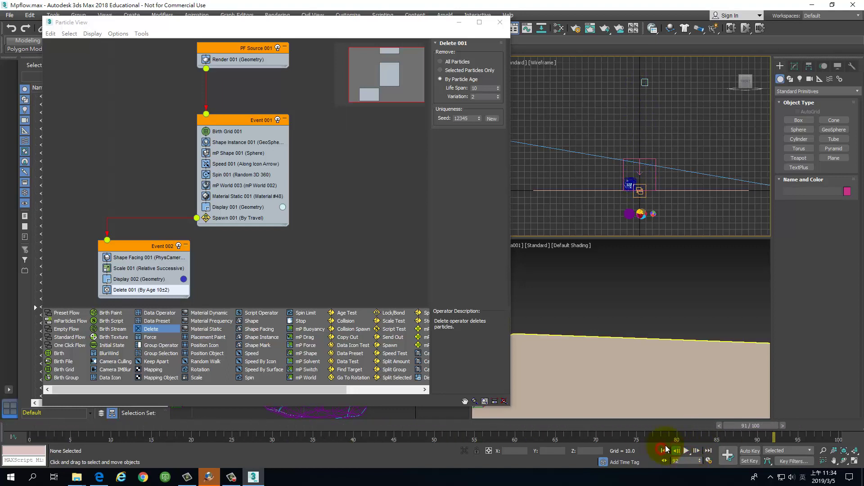
{"action": "left_click", "coordinate": [664, 451]}
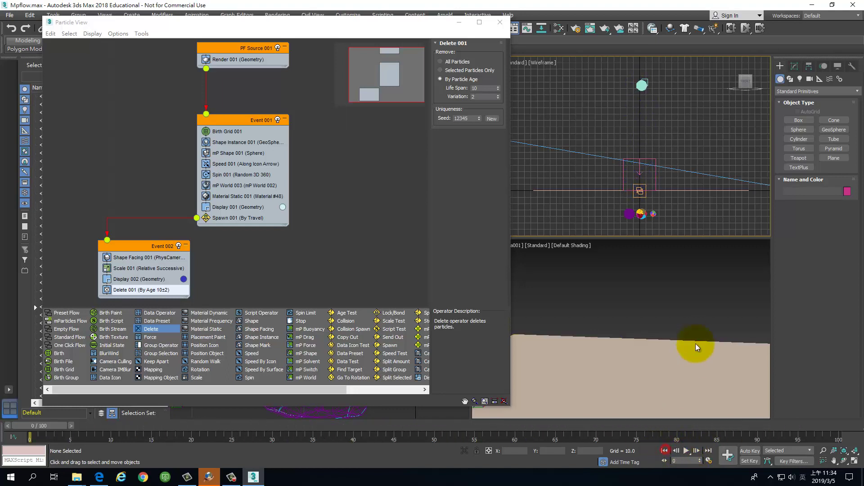
{"action": "left_click", "coordinate": [688, 450]}
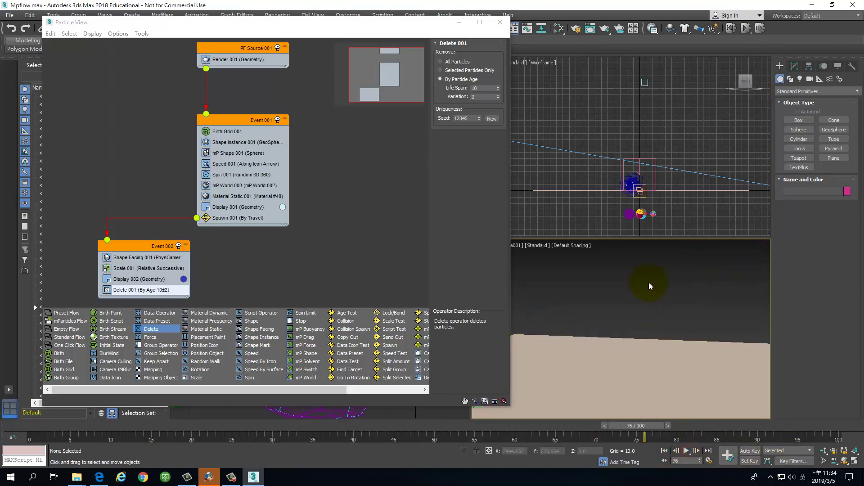
{"action": "mouse_move", "coordinate": [676, 130]}
{"action": "middle_mouse_down"}
{"action": "mouse_move", "coordinate": [668, 130]}
{"action": "mouse_move", "coordinate": [685, 143]}
{"action": "mouse_move", "coordinate": [627, 192]}
{"action": "mouse_move", "coordinate": [656, 206]}
{"action": "mouse_move", "coordinate": [573, 183]}
{"action": "mouse_move", "coordinate": [696, 208]}
{"action": "mouse_move", "coordinate": [652, 177]}
{"action": "mouse_move", "coordinate": [617, 203]}
{"action": "mouse_move", "coordinate": [665, 189]}
{"action": "middle_mouse_up"}
{"action": "scroll", "coordinate": [695, 208], "scroll_direction": "up", "scroll_amount": 3}
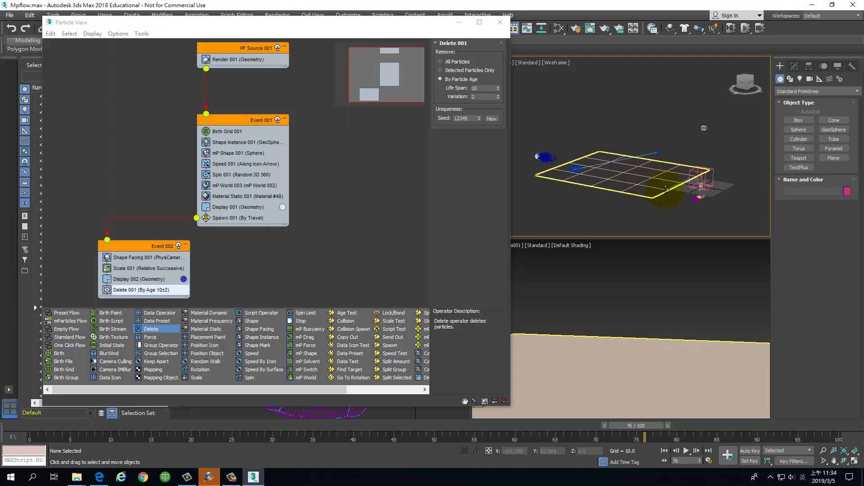
{"action": "scroll", "coordinate": [669, 185], "scroll_direction": "down", "scroll_amount": 2}
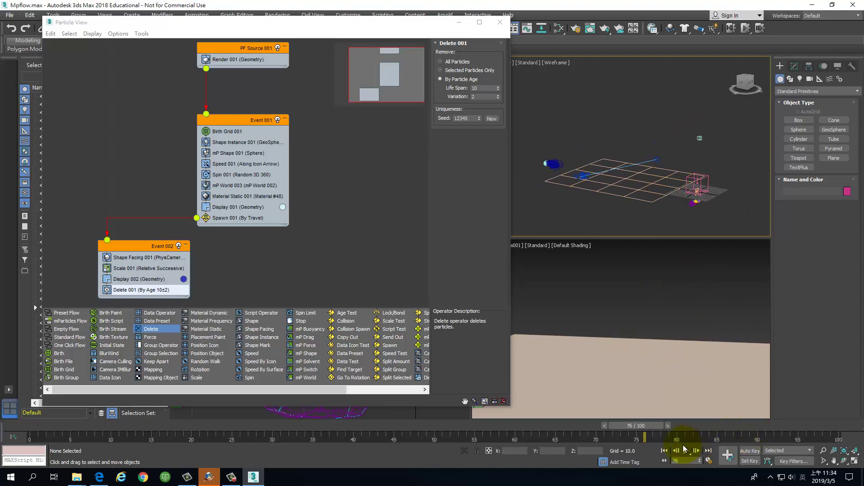
{"action": "left_click", "coordinate": [685, 451]}
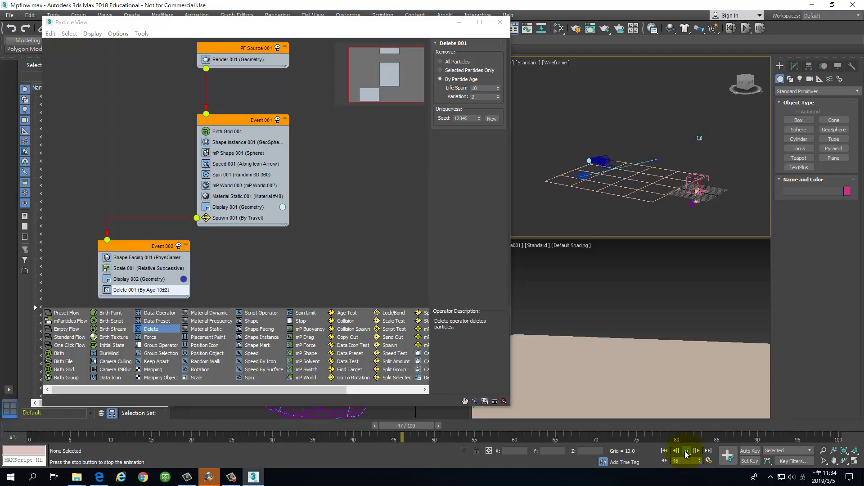
Step: Raise the Birth Grid emitter along Z to 314.098
{"action": "left_click", "coordinate": [686, 451]}
{"action": "left_click", "coordinate": [700, 139]}
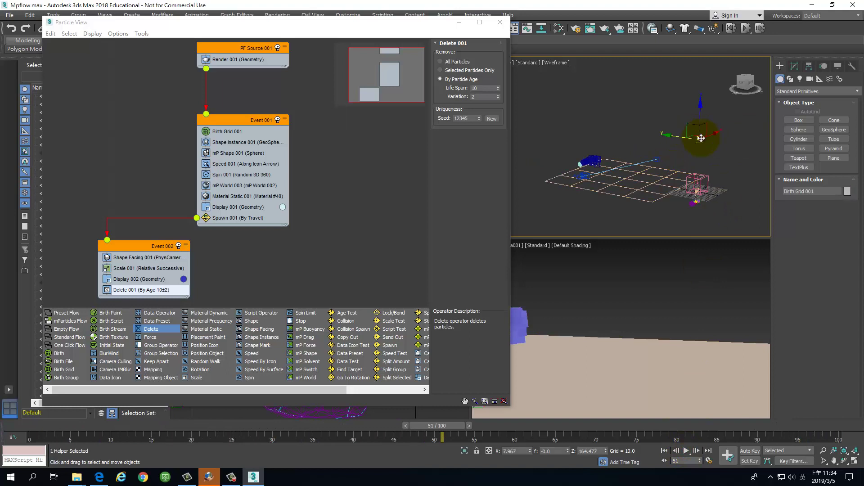
{"action": "left_click_drag", "start_coordinate": [701, 117], "coordinate": [701, 97]}
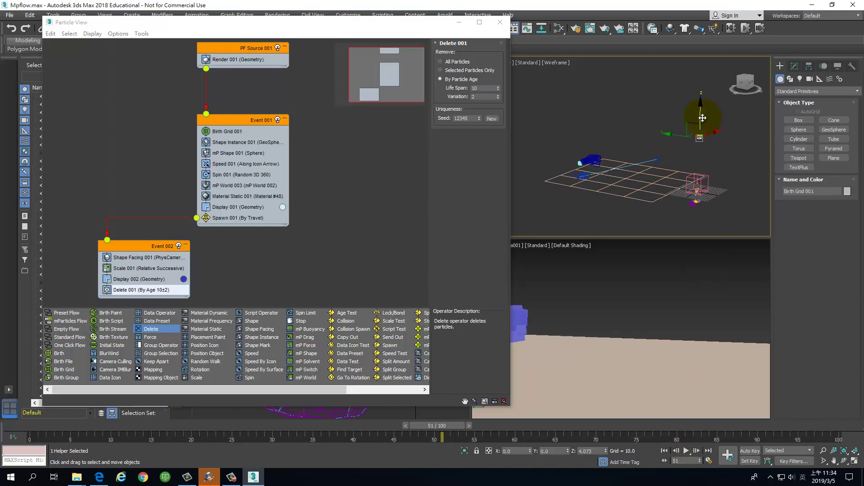
{"action": "left_click", "coordinate": [664, 451]}
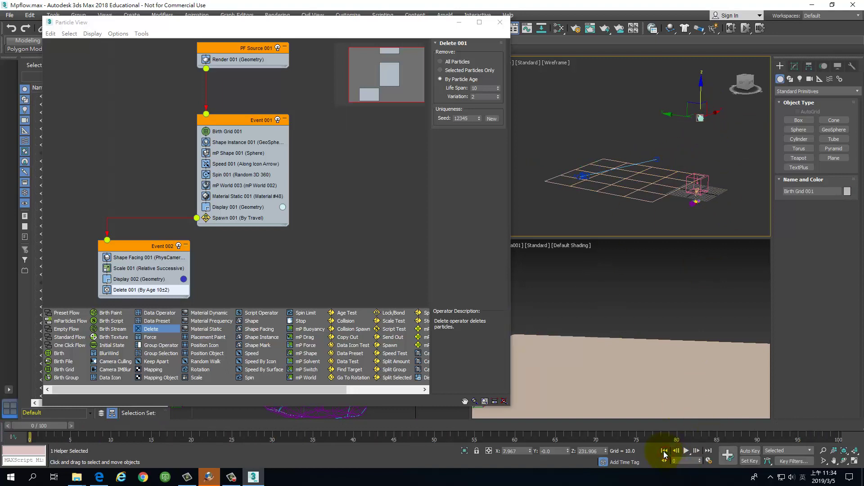
{"action": "left_click_drag", "start_coordinate": [704, 88], "coordinate": [704, 61]}
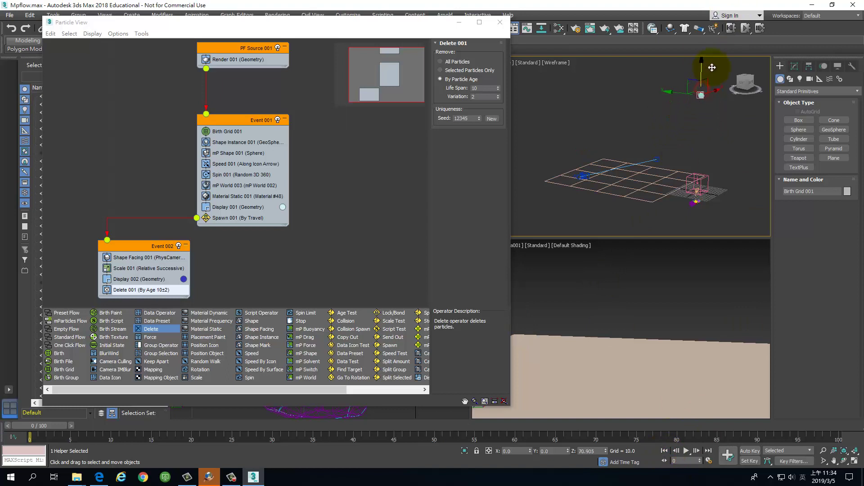
Step: Play the rock and trail falling twice, rewinding to frame 0 after each preview
{"action": "left_click", "coordinate": [685, 452]}
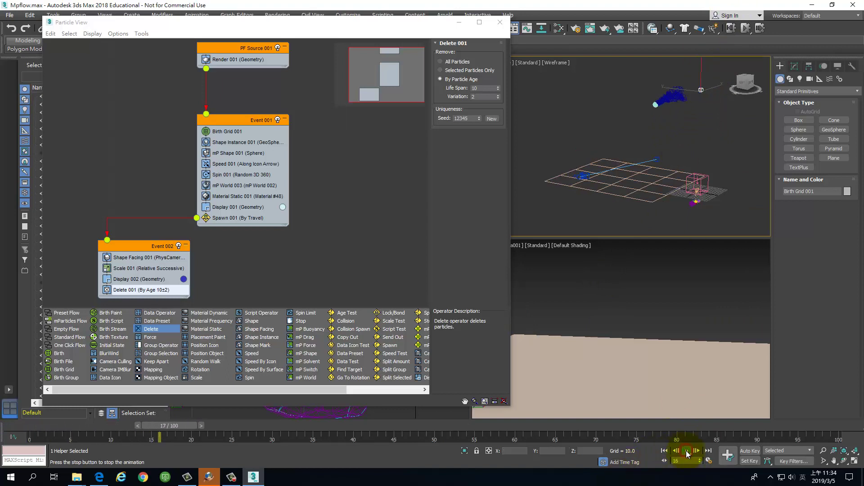
{"action": "left_click", "coordinate": [681, 451]}
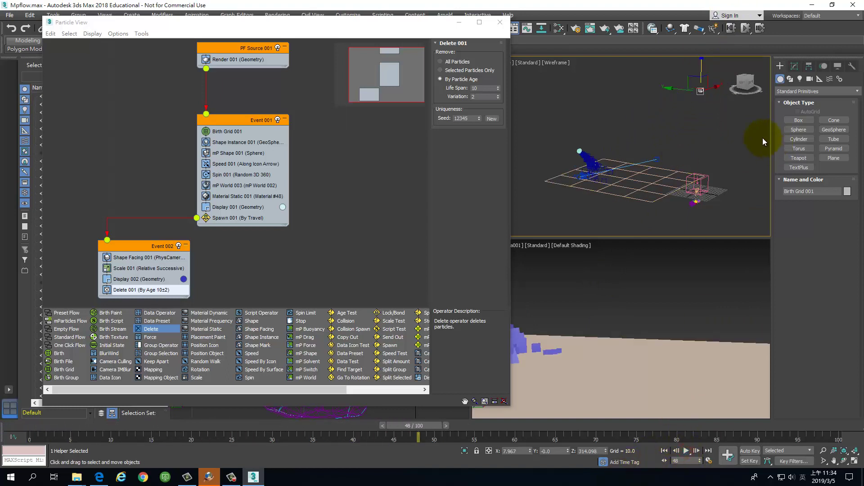
{"action": "left_click", "coordinate": [674, 97]}
{"action": "left_click", "coordinate": [664, 451]}
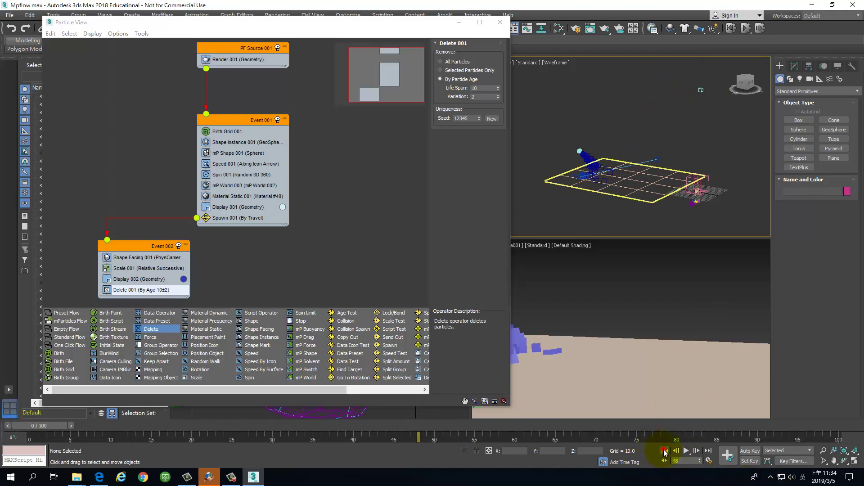
{"action": "left_click", "coordinate": [701, 91]}
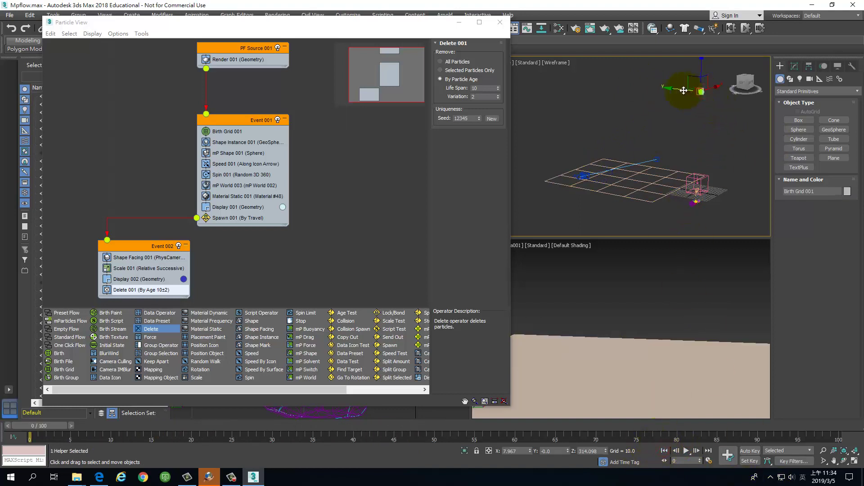
{"action": "left_click", "coordinate": [687, 451]}
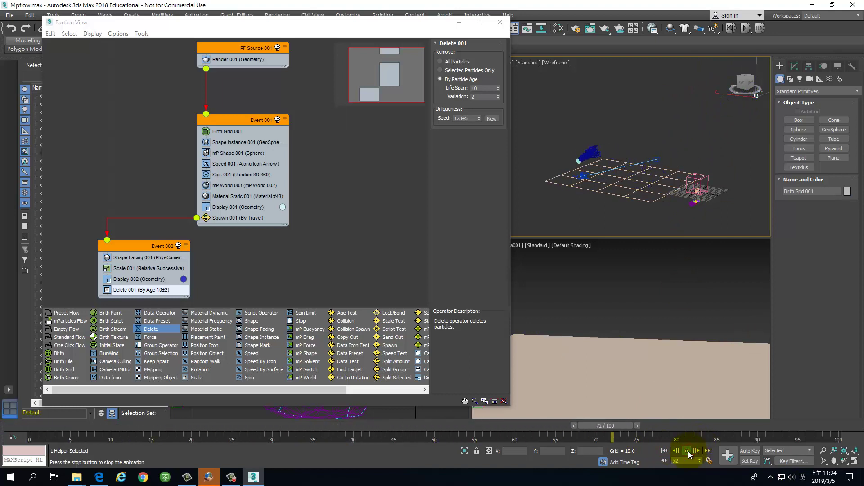
{"action": "left_click", "coordinate": [661, 450]}
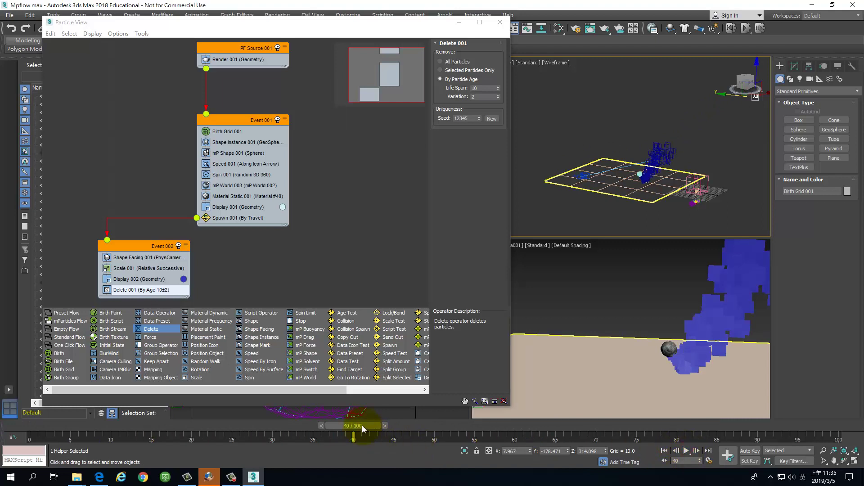
Step: Set Birth Grid 001's Emit Time to -25
{"action": "left_click", "coordinate": [230, 131]}
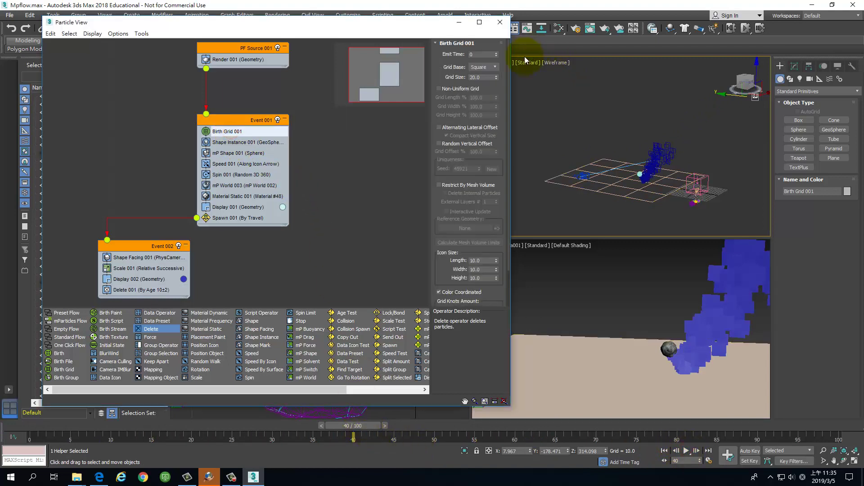
{"action": "left_click", "coordinate": [476, 55]}
{"action": "left_click", "coordinate": [665, 451]}
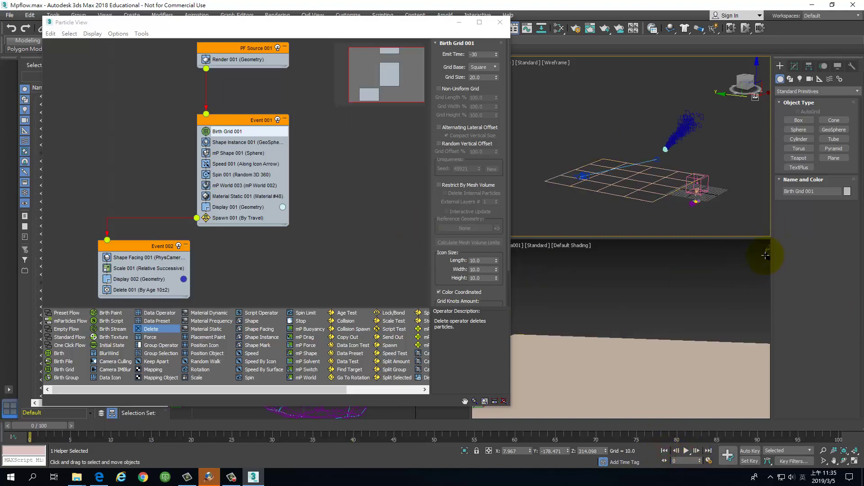
{"action": "left_click", "coordinate": [488, 53]}
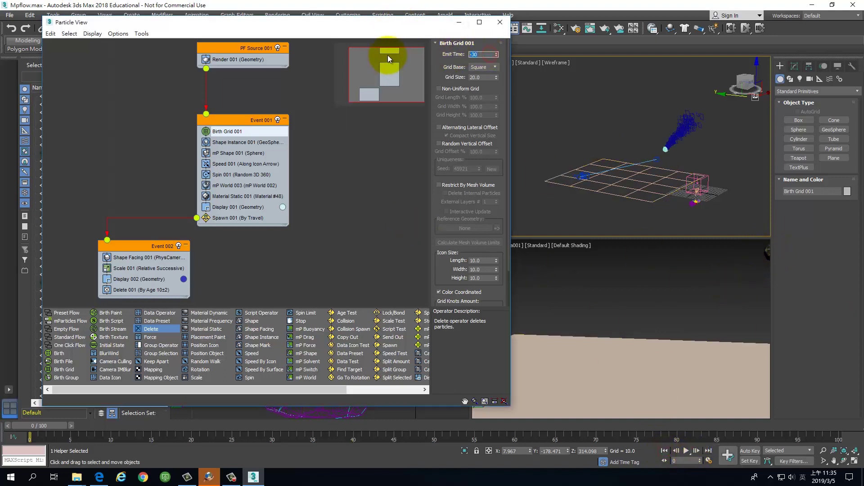
{"action": "type", "text": "-25"}
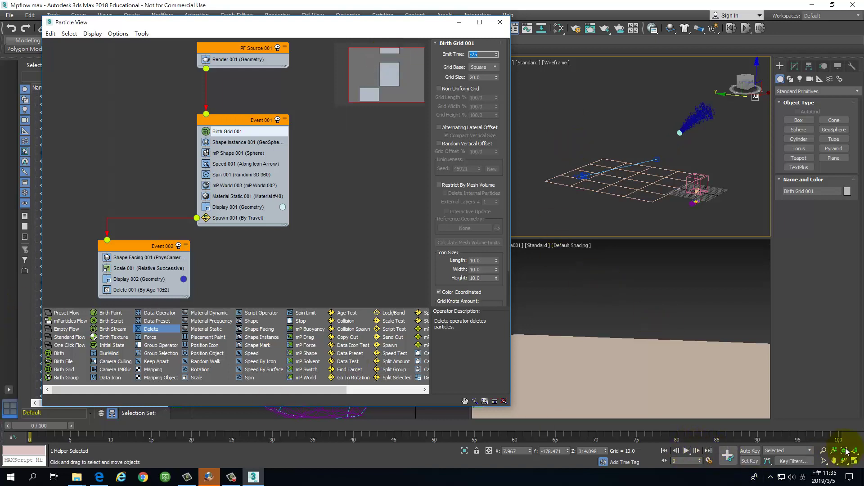
Step: Play the animation twice to check the new emission start, then reselect the Birth Grid
{"action": "left_click", "coordinate": [687, 450]}
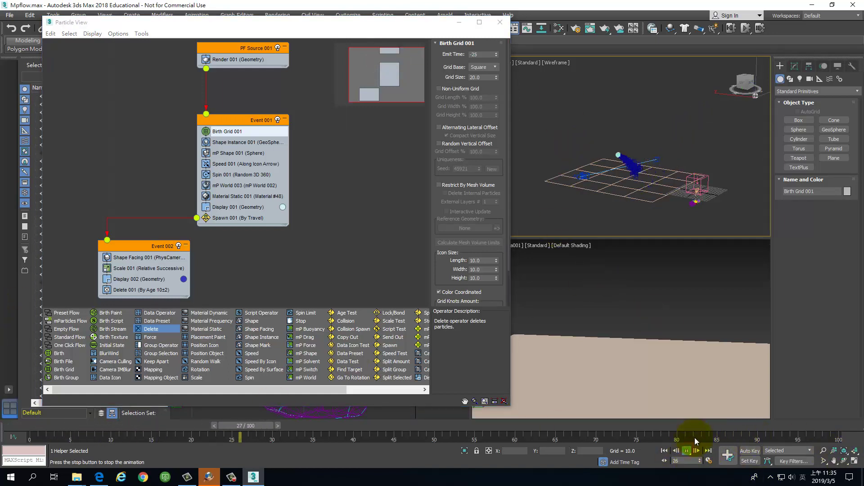
{"action": "left_click", "coordinate": [664, 450]}
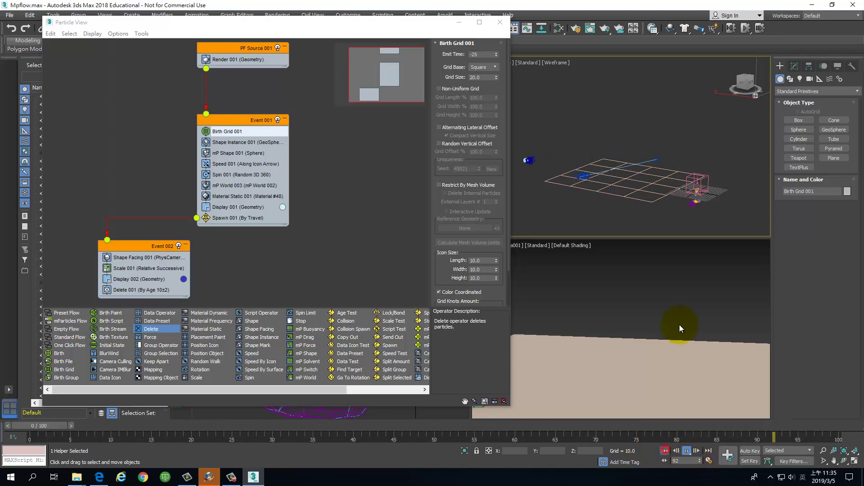
{"action": "left_click", "coordinate": [682, 327]}
{"action": "left_click", "coordinate": [686, 450]}
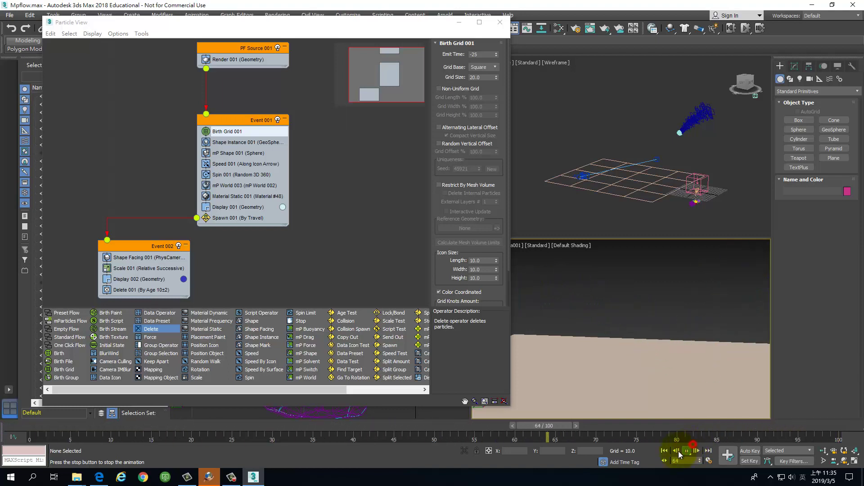
{"action": "left_click", "coordinate": [686, 450]}
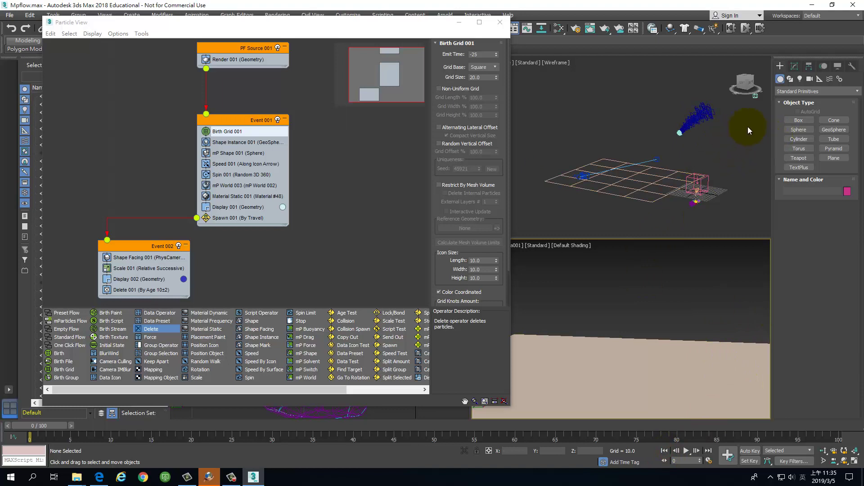
{"action": "left_click", "coordinate": [753, 100]}
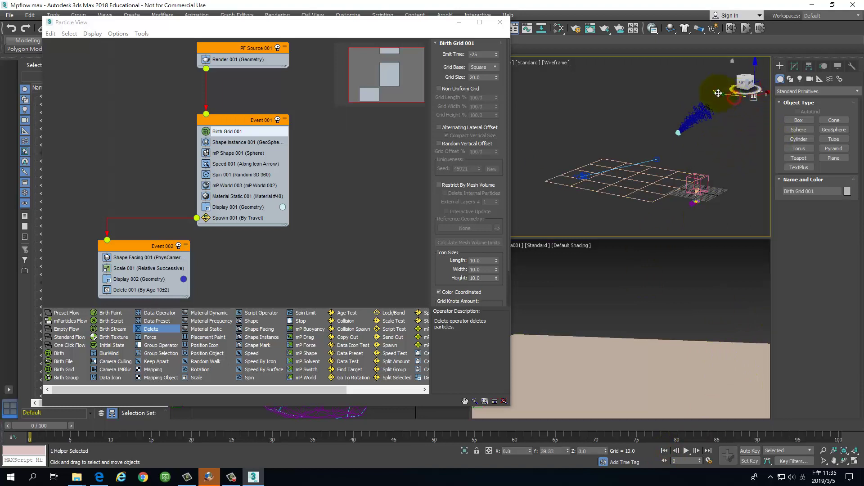
Step: Shift the Birth Grid sideways to Y -112.891 and replay the rock falling from frame 0
{"action": "left_click_drag", "start_coordinate": [712, 91], "coordinate": [705, 92]}
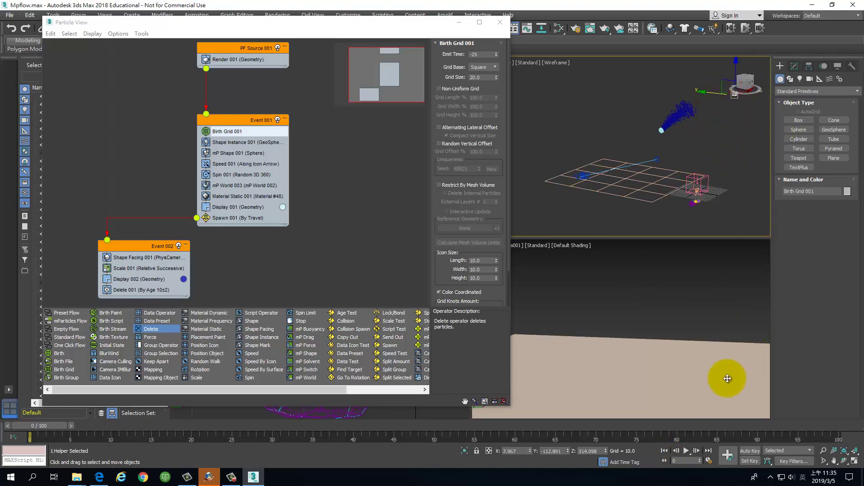
{"action": "left_click", "coordinate": [681, 449]}
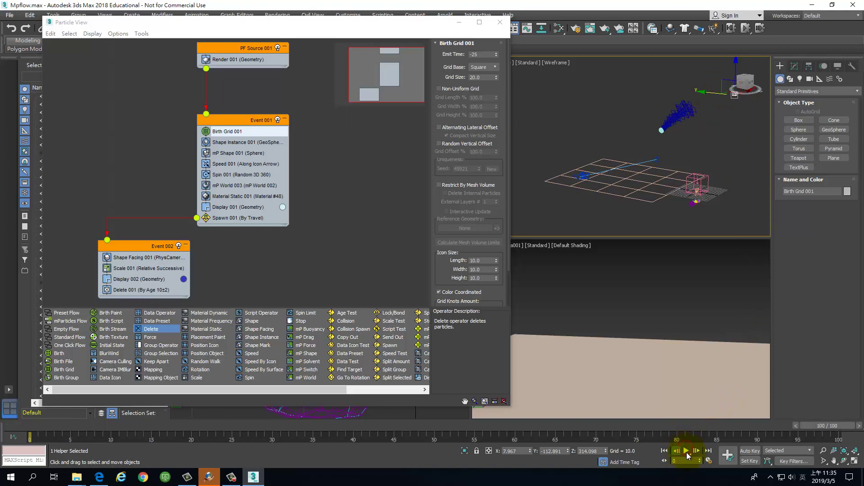
{"action": "left_click", "coordinate": [687, 452]}
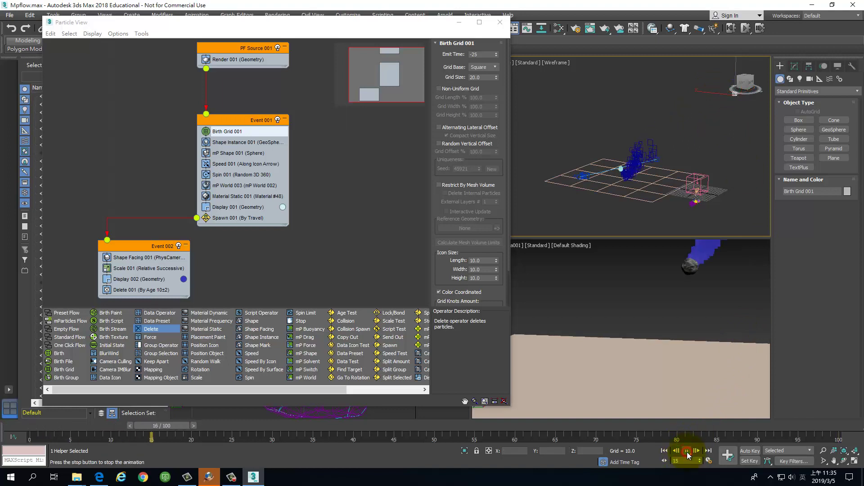
{"action": "left_click", "coordinate": [687, 453]}
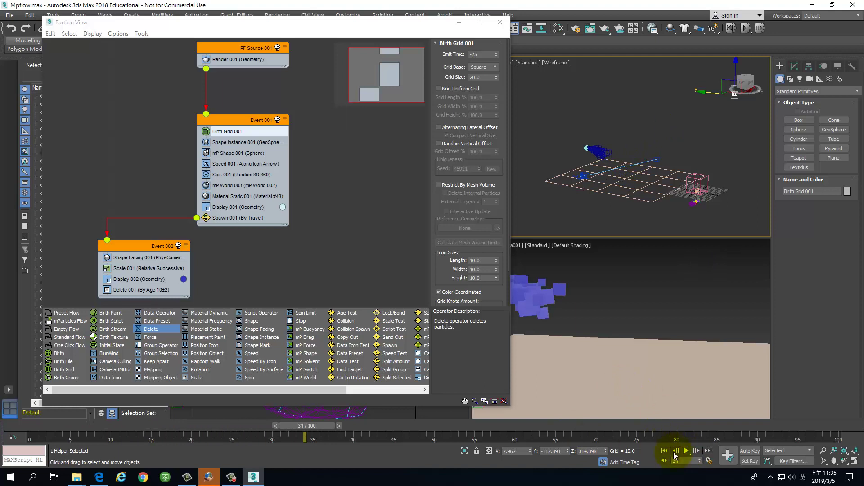
{"action": "left_click", "coordinate": [665, 450]}
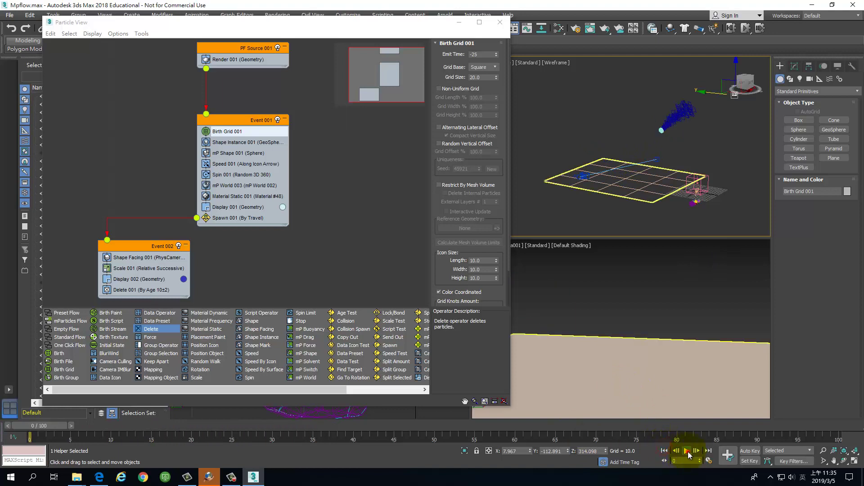
{"action": "left_click", "coordinate": [687, 451]}
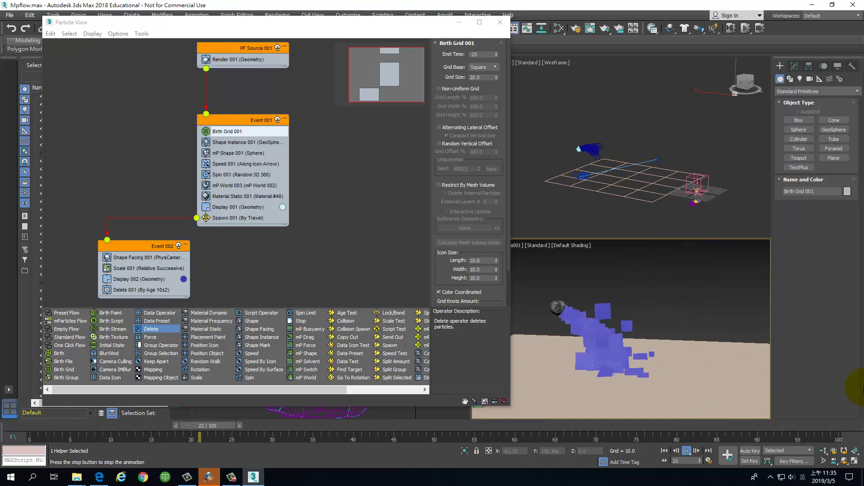
{"action": "left_click", "coordinate": [687, 451]}
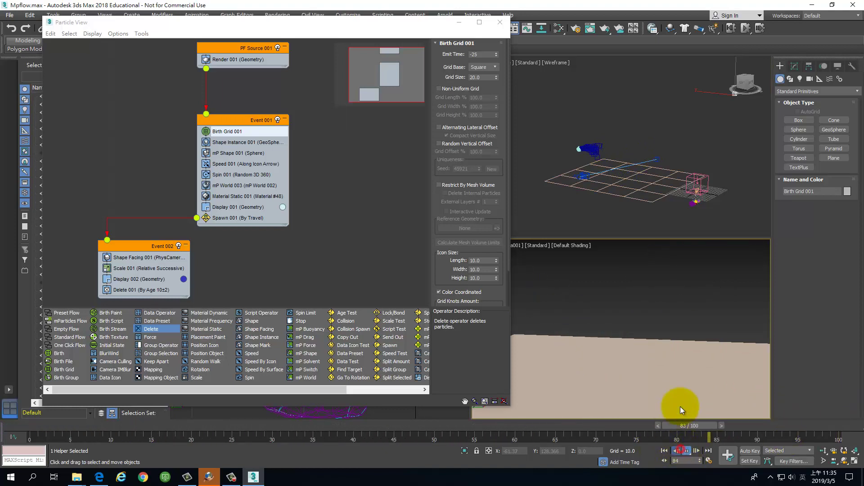
Step: Clear and reselect the Birth Grid emitter, then select the ground plane
{"action": "left_click", "coordinate": [675, 182]}
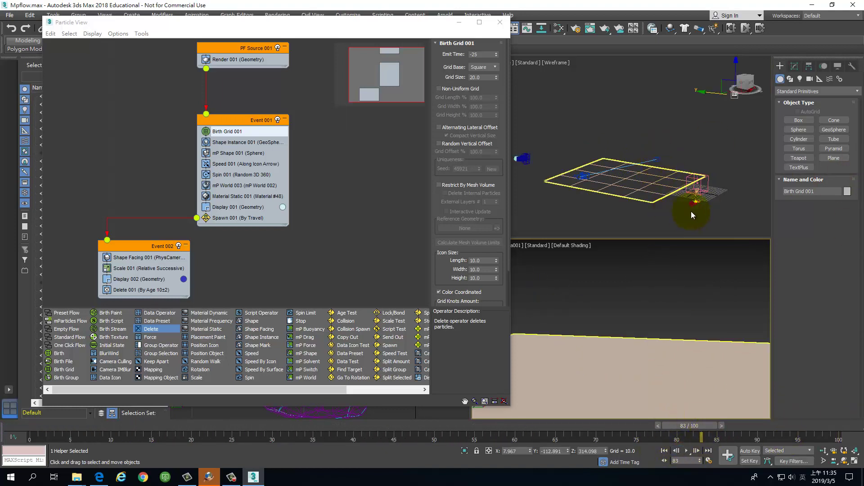
{"action": "left_click", "coordinate": [687, 266]}
{"action": "left_click", "coordinate": [655, 351]}
{"action": "left_click", "coordinate": [667, 303]}
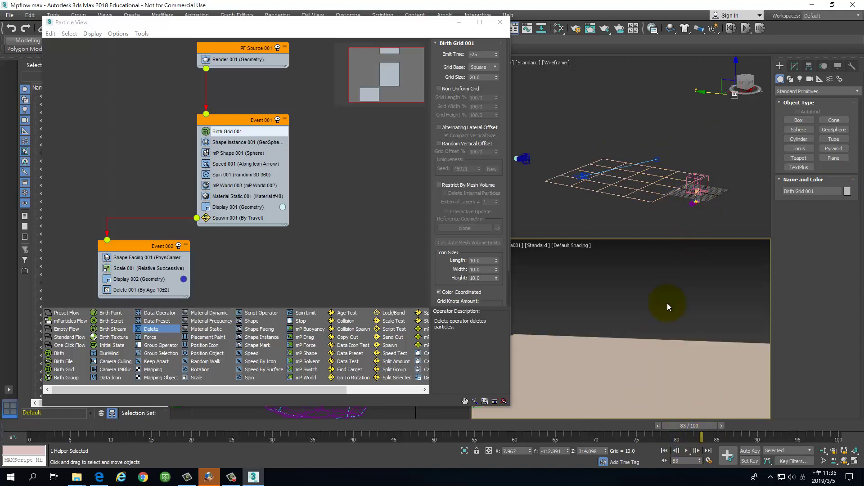
{"action": "left_click", "coordinate": [622, 311]}
{"action": "left_click", "coordinate": [715, 452]}
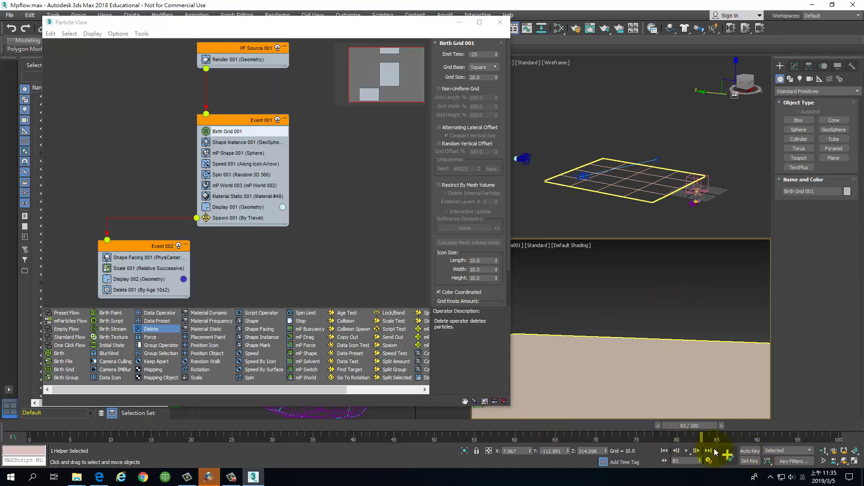
{"action": "left_click", "coordinate": [602, 374]}
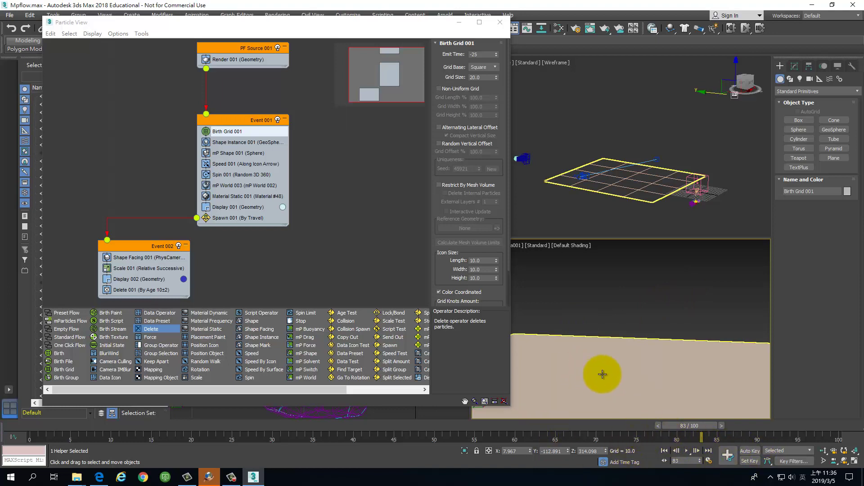